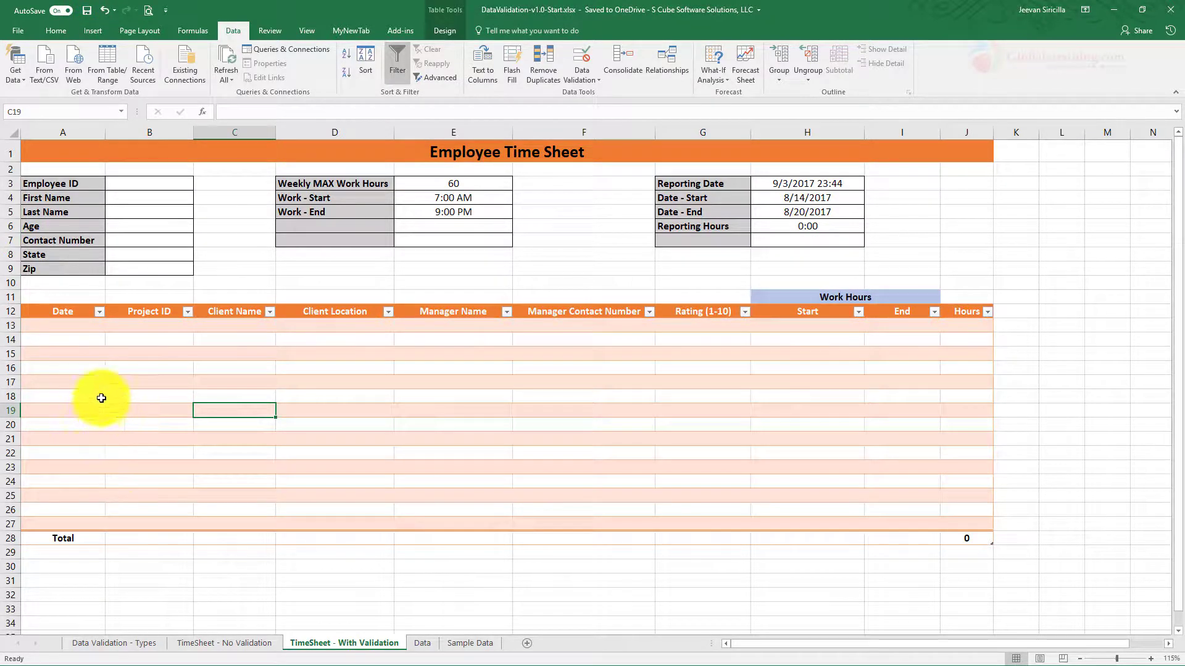
Step: Clear the stray 'A' typed into cell A13 so the Date column is empty
left_click(66, 327)
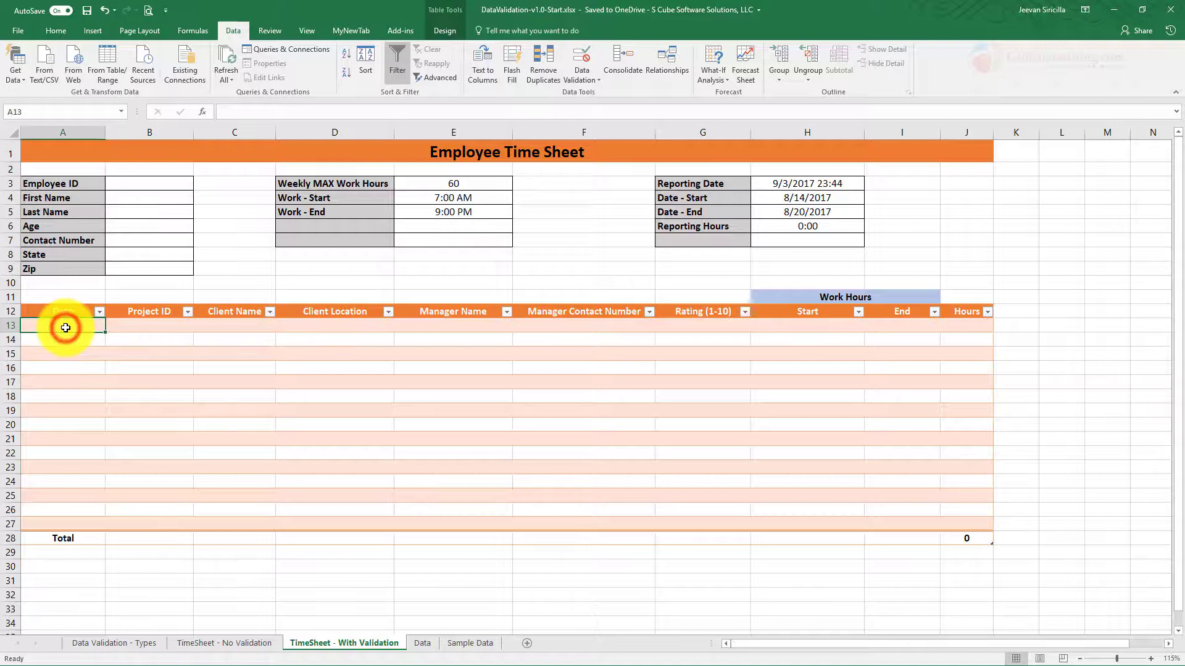
type("A")
left_click(69, 366)
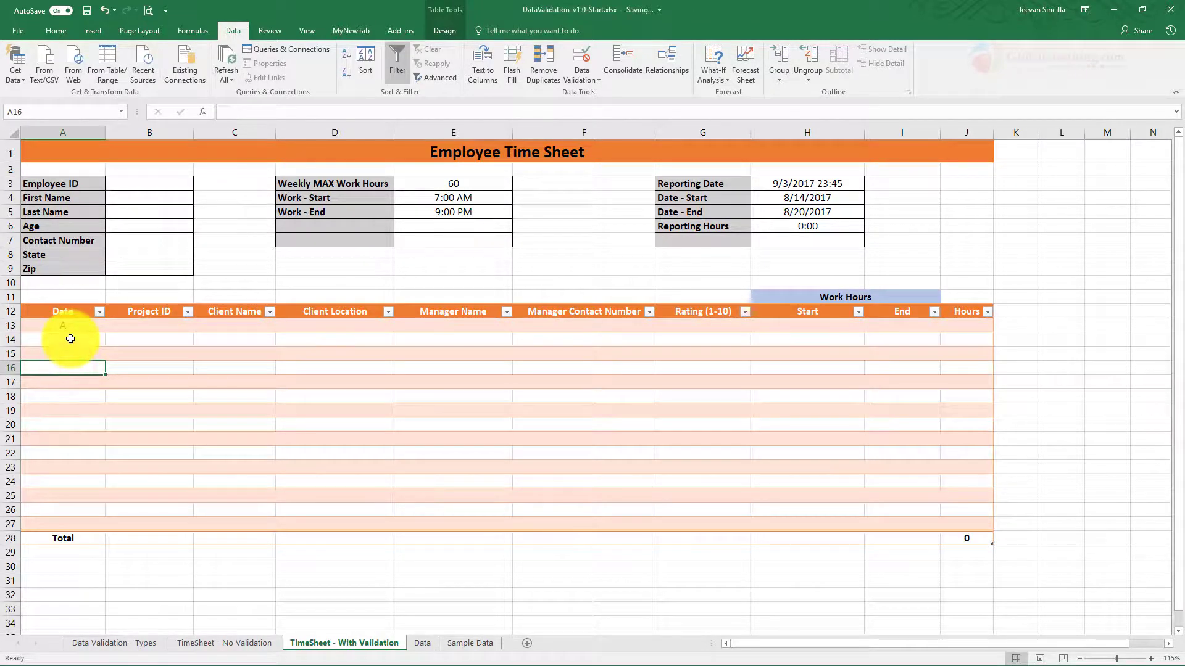
left_click(71, 326)
key("Delete")
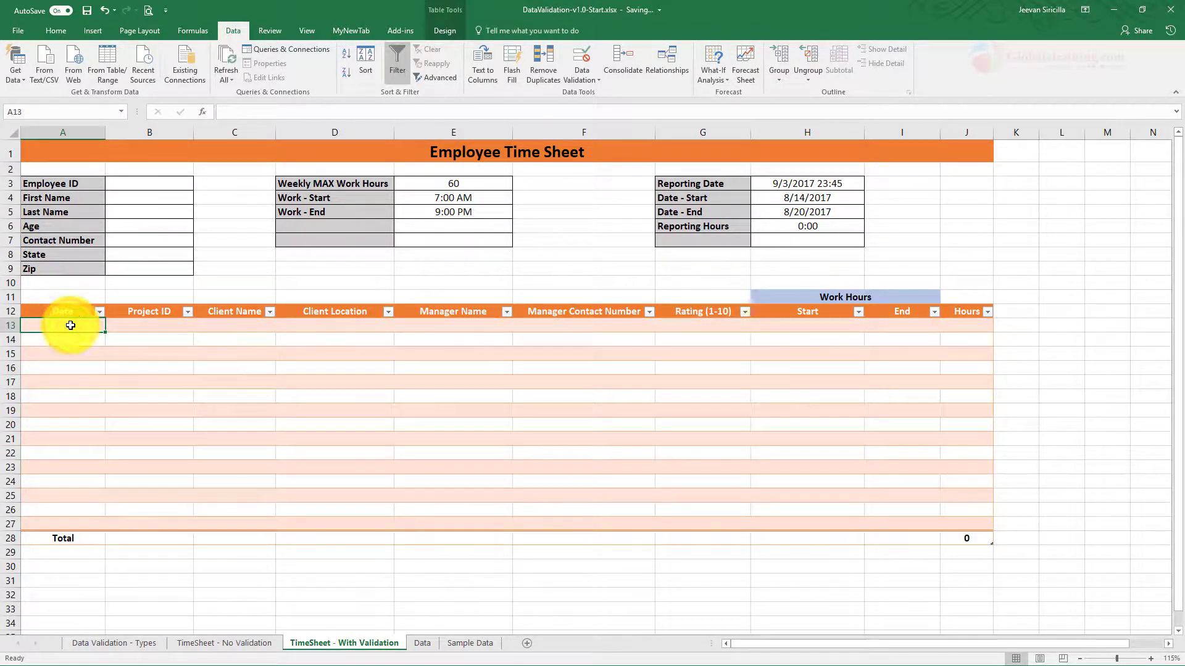
Step: Give A13:A27 a Date validation allowing only dates between 1/1/2017 and 12/31/2017
left_click_drag(77, 325, 73, 525)
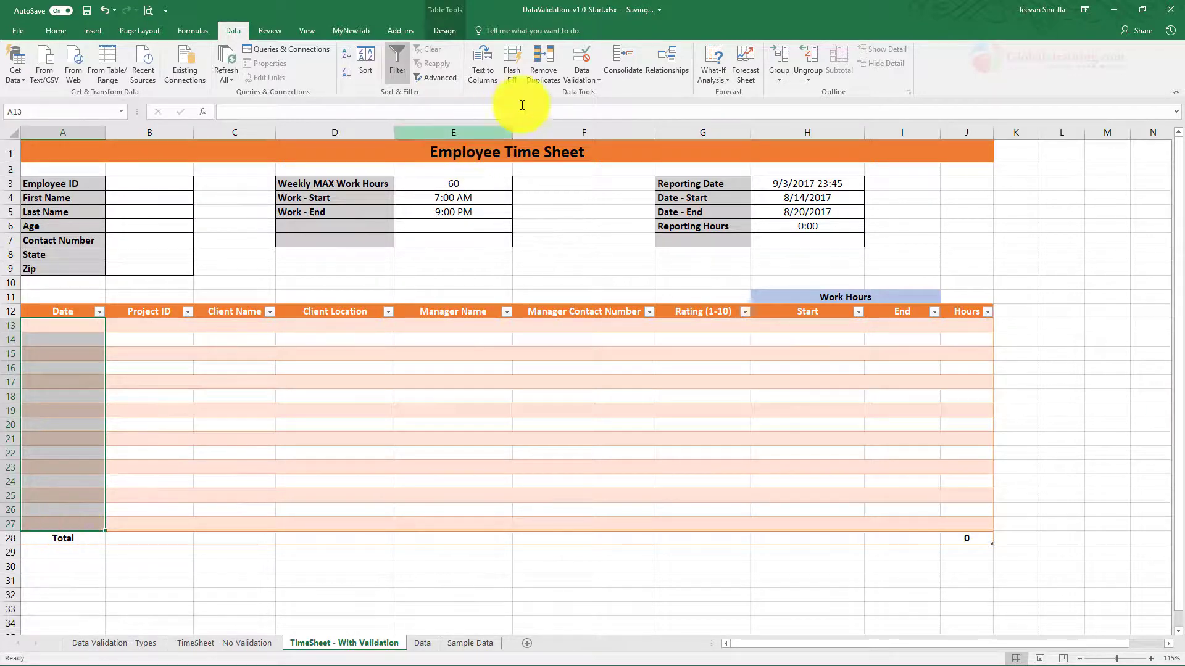
left_click(566, 83)
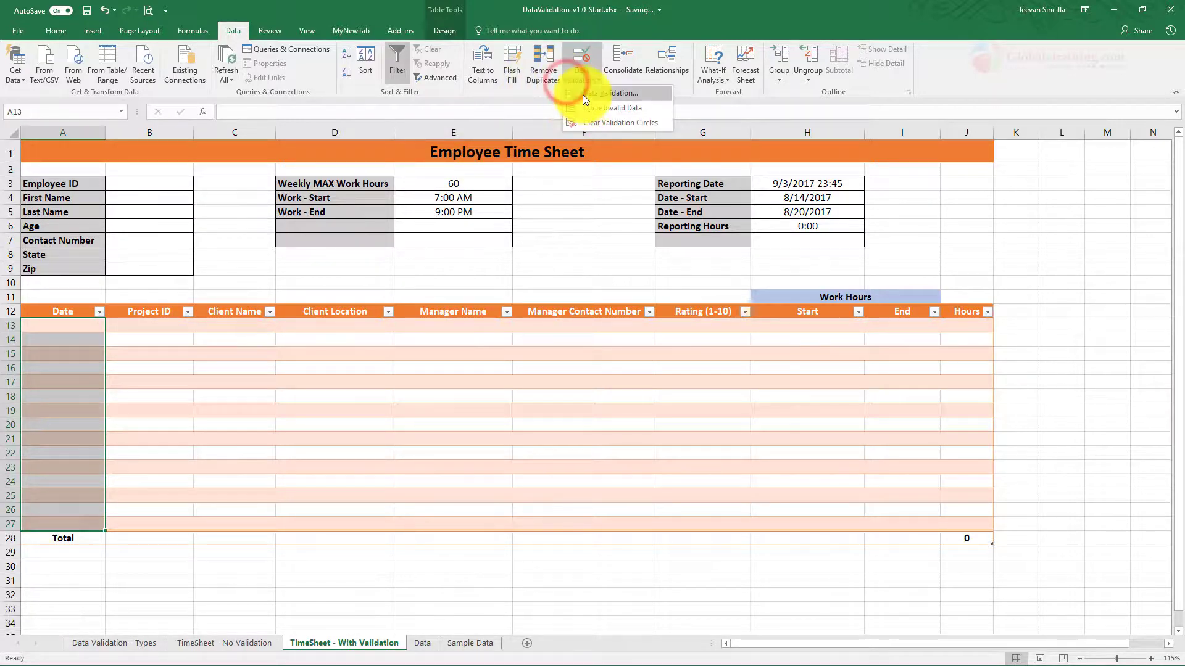
left_click(582, 94)
left_click(287, 204)
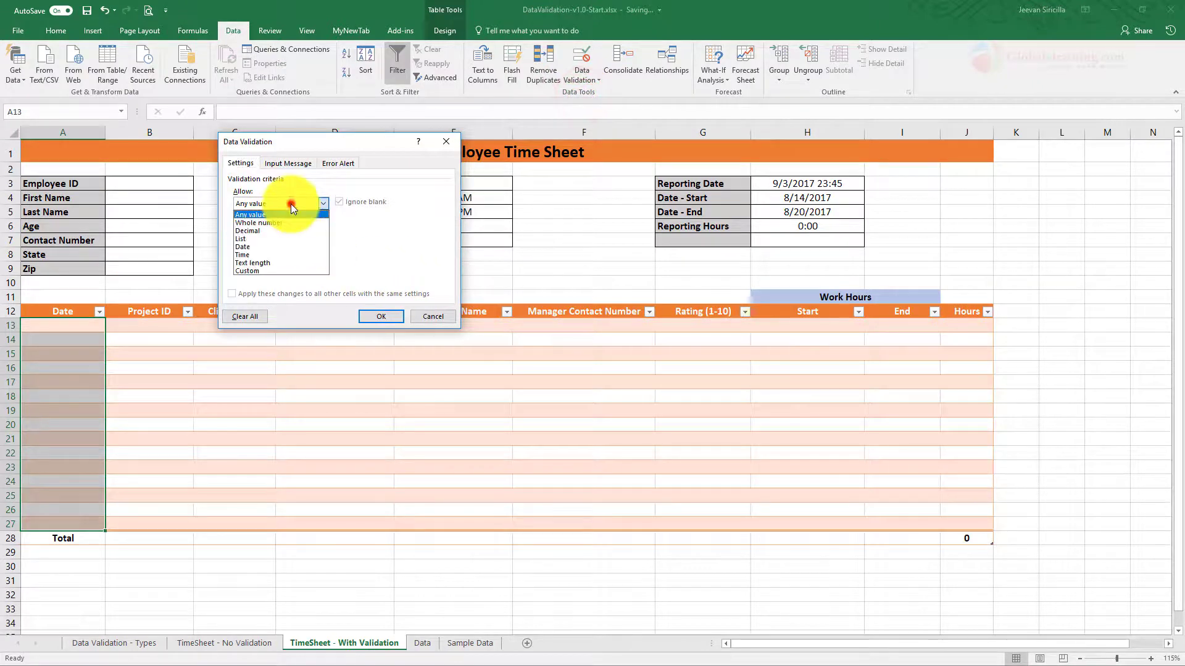
left_click(264, 247)
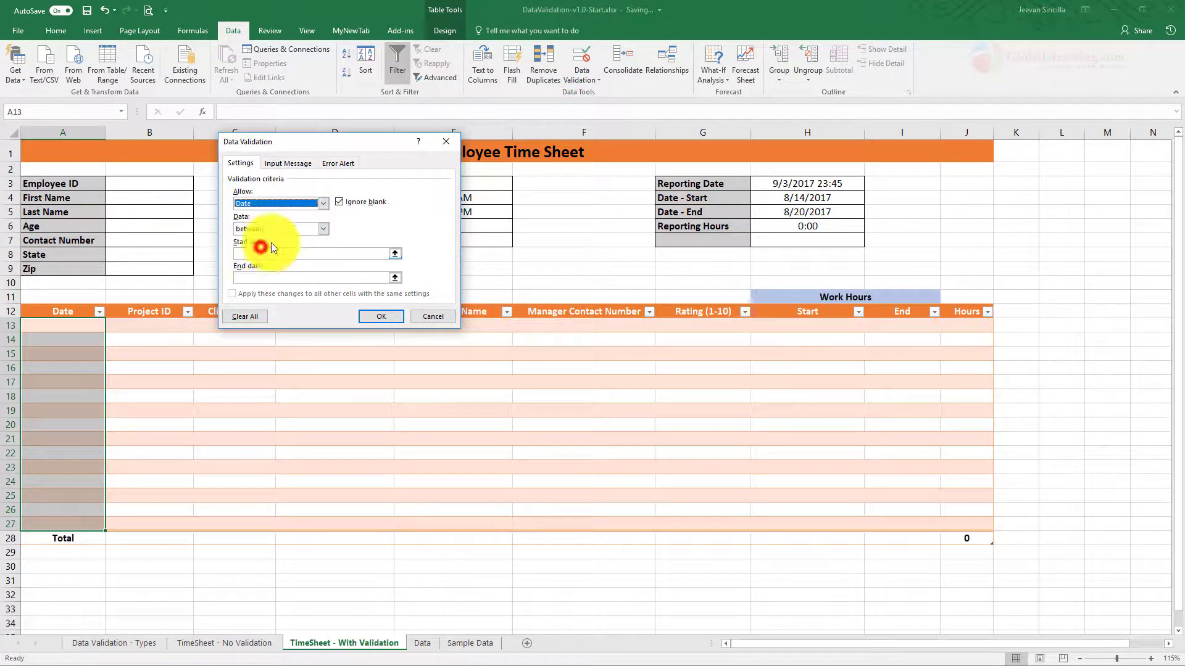
left_click(305, 253)
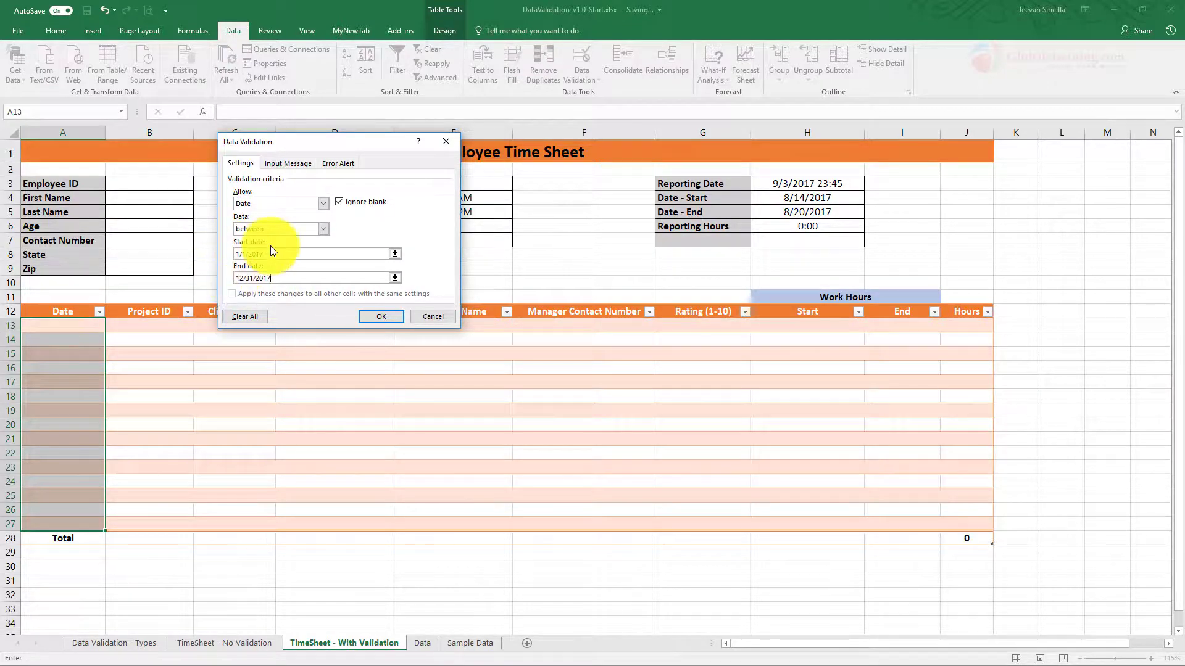
left_click(388, 317)
left_click(146, 407)
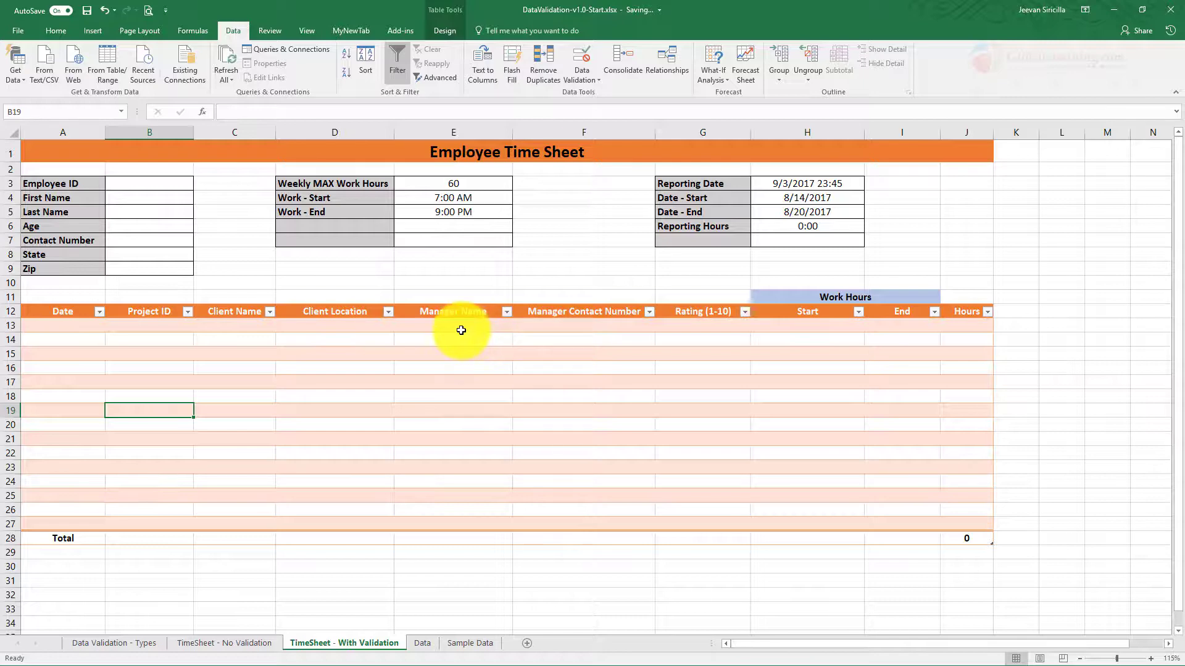
left_click(66, 325)
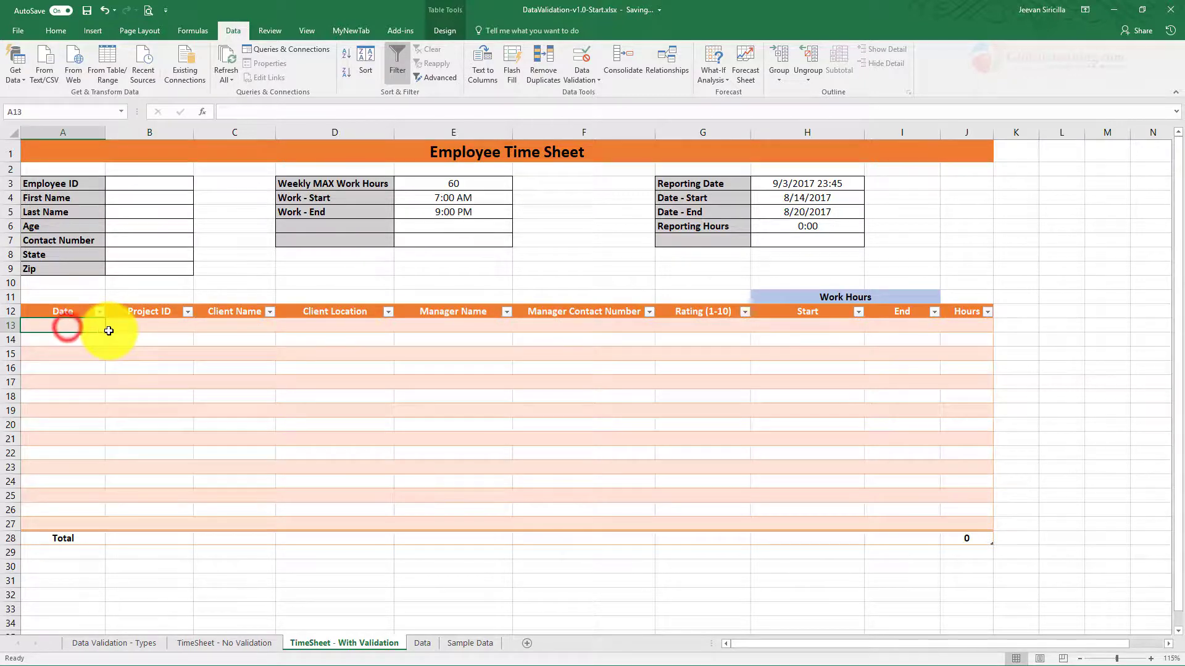
type("1/1/2016")
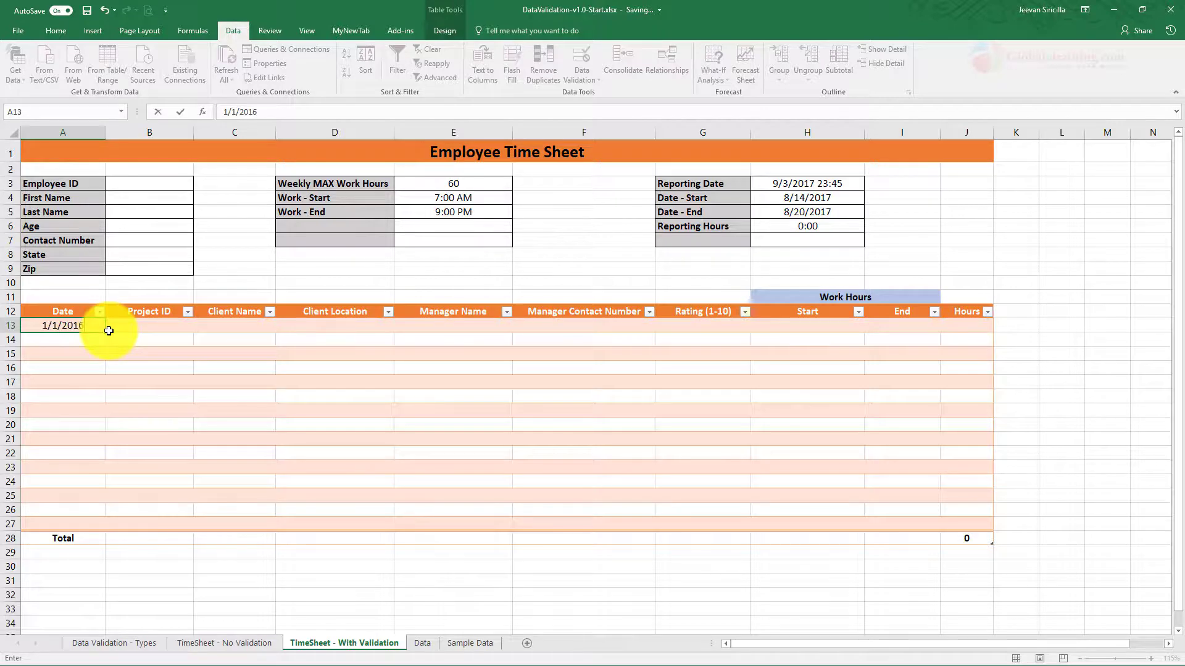
key("Return")
key("Escape")
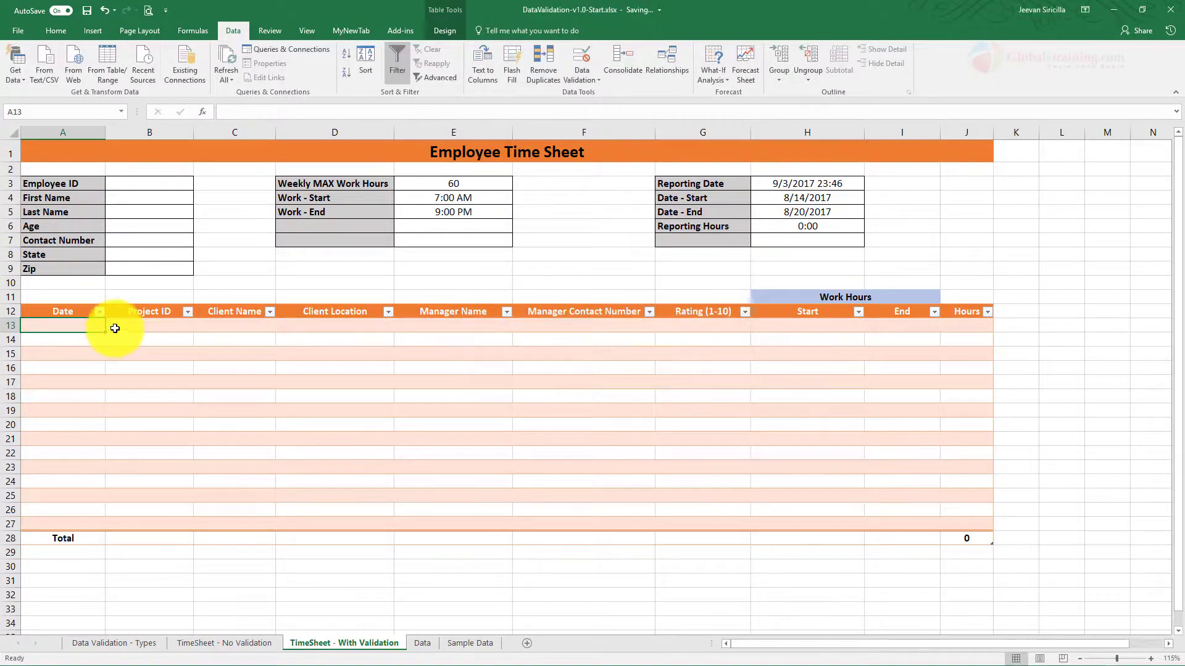
type("12/")
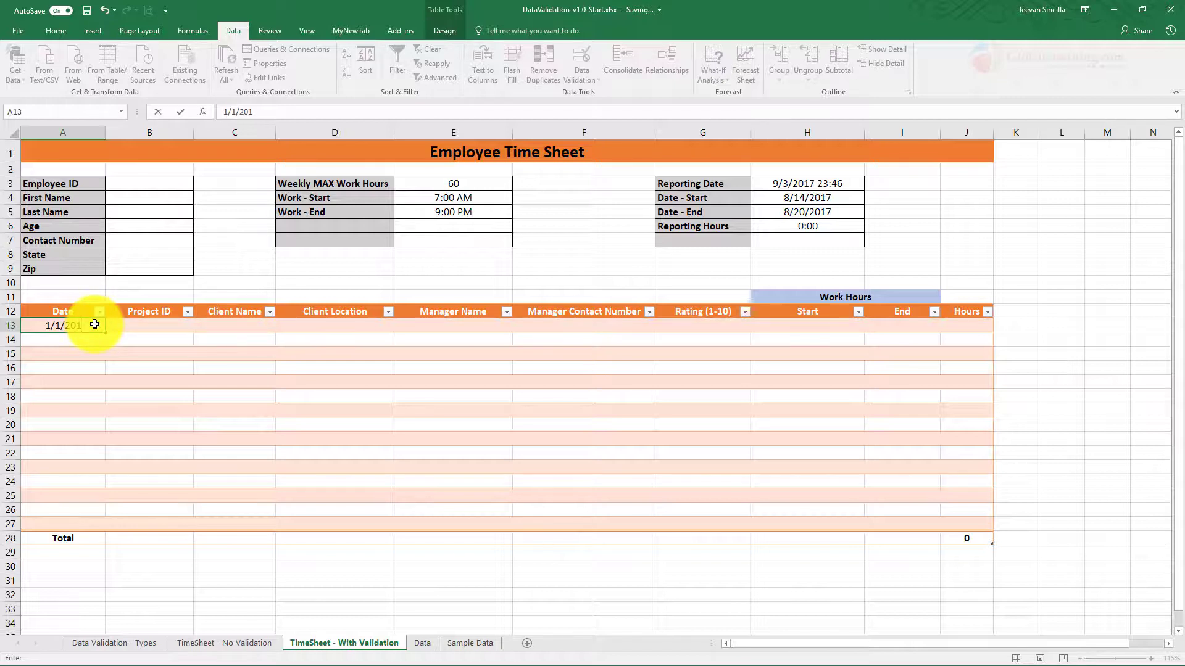
key("Return")
key("Escape")
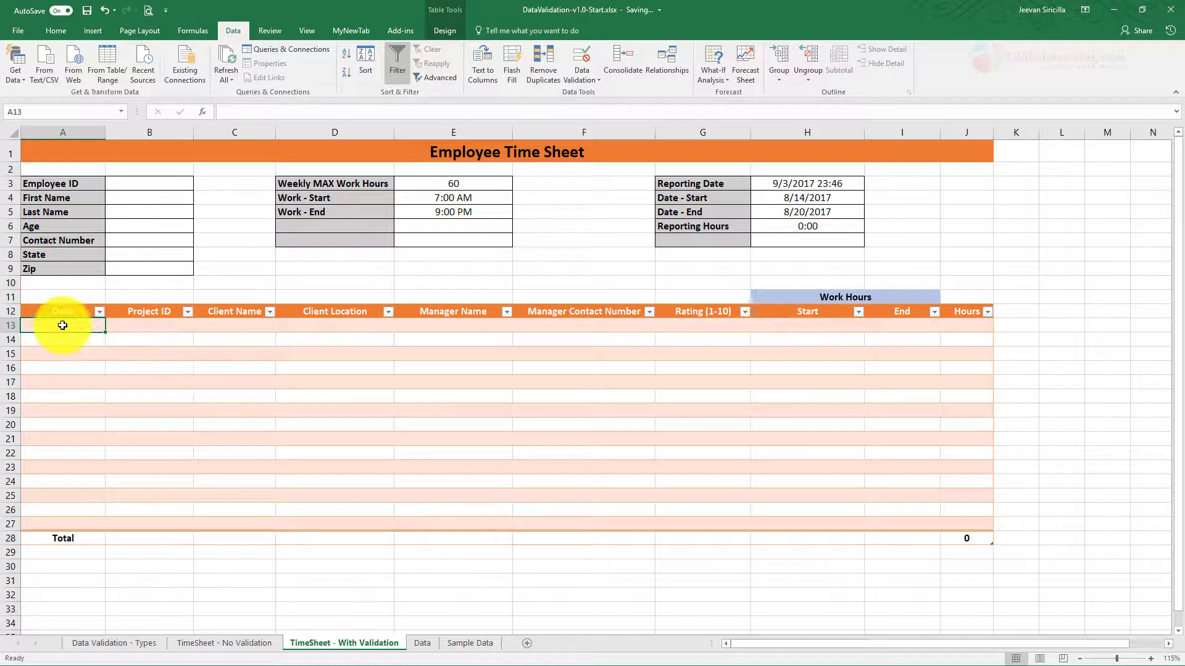
left_click_drag(63, 325, 69, 526)
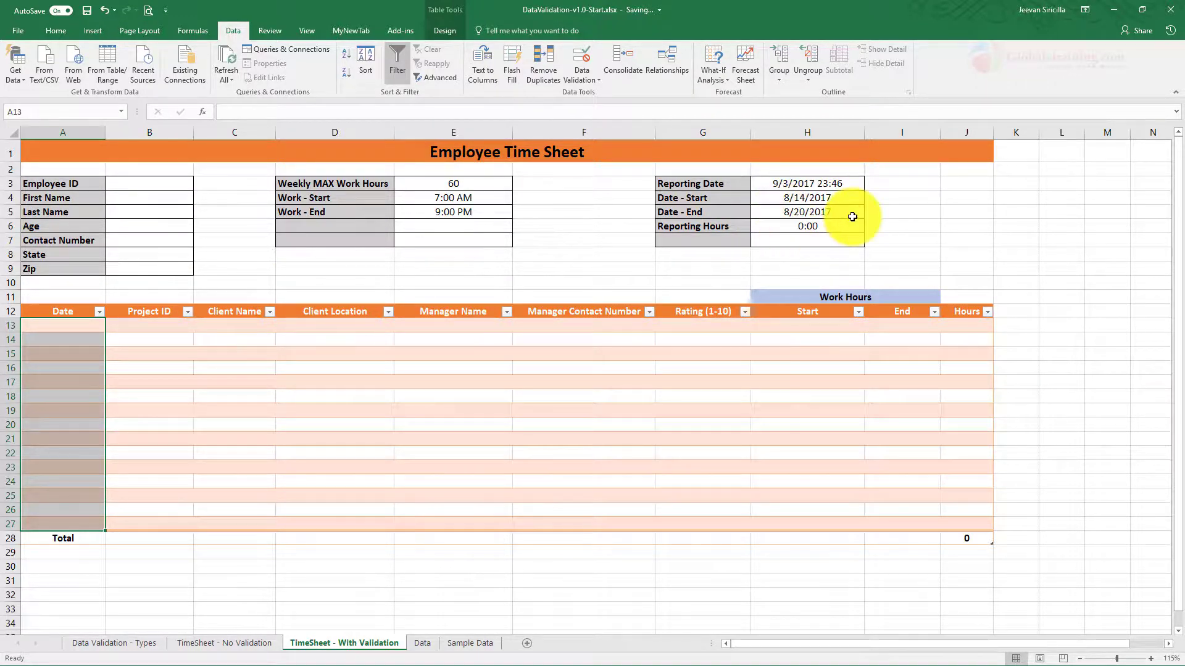
Step: Set the Date validation's start date to the Date - Start cell H4
left_click(580, 80)
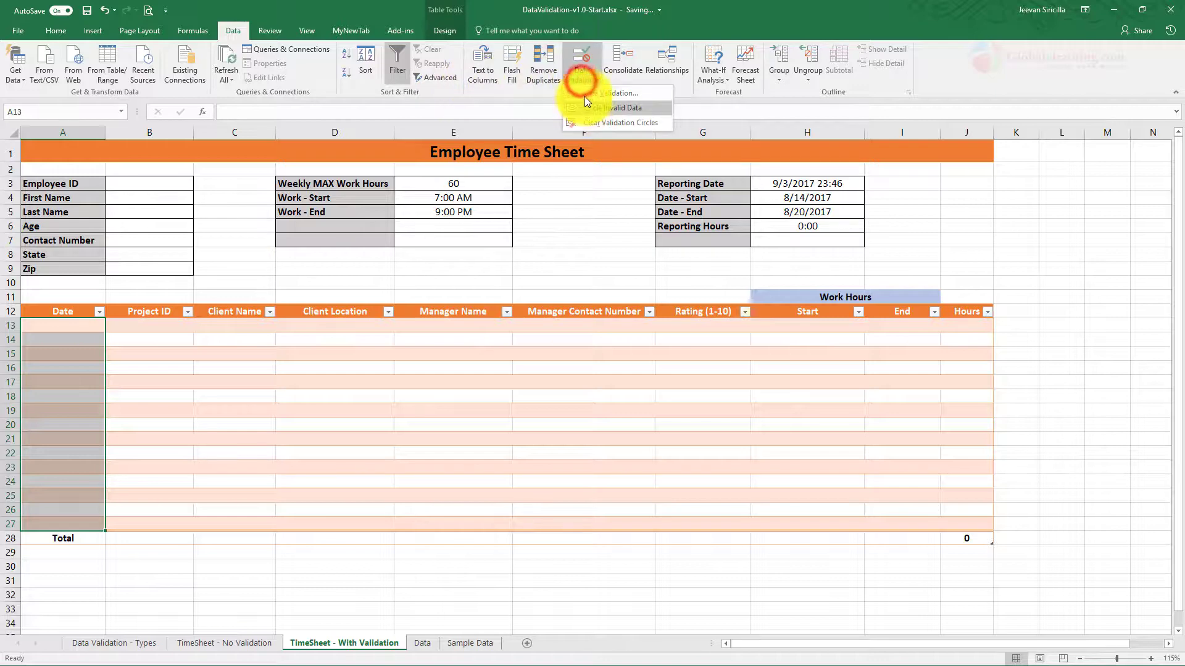
left_click(583, 96)
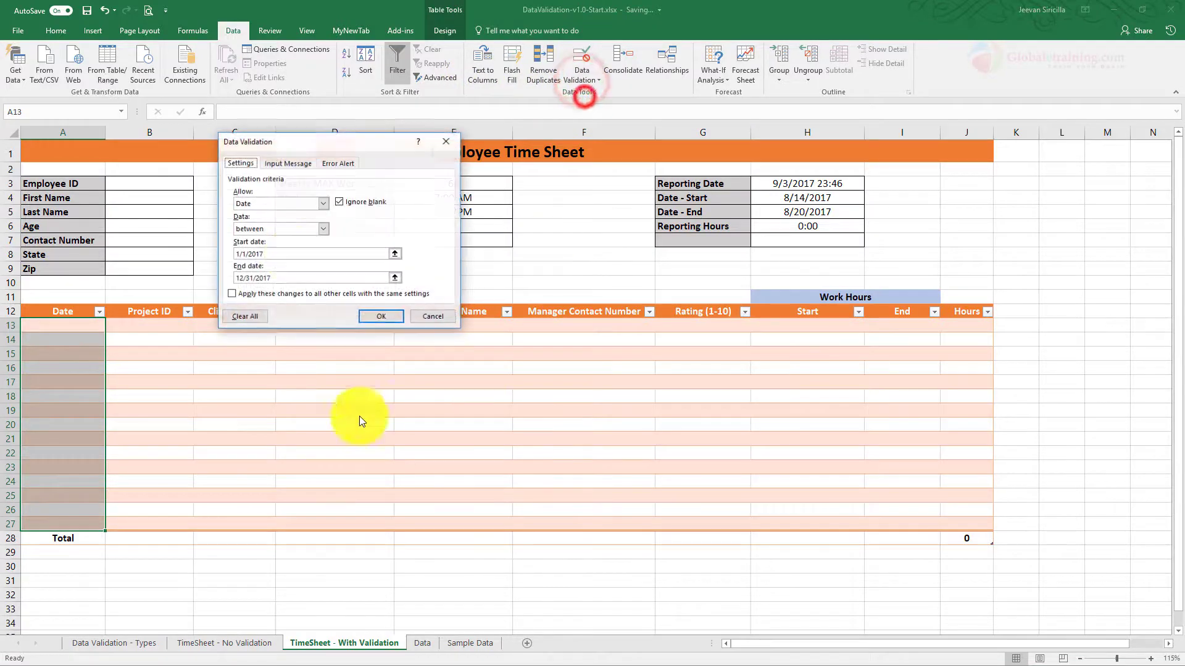
left_click(395, 253)
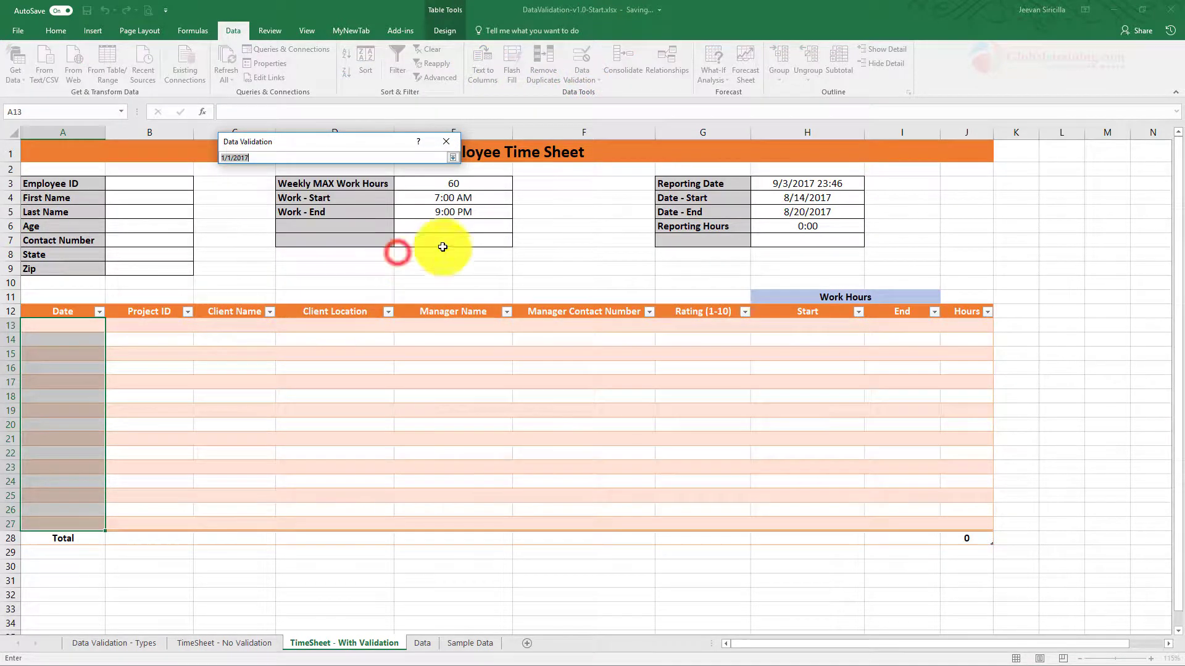
left_click(818, 196)
left_click(449, 158)
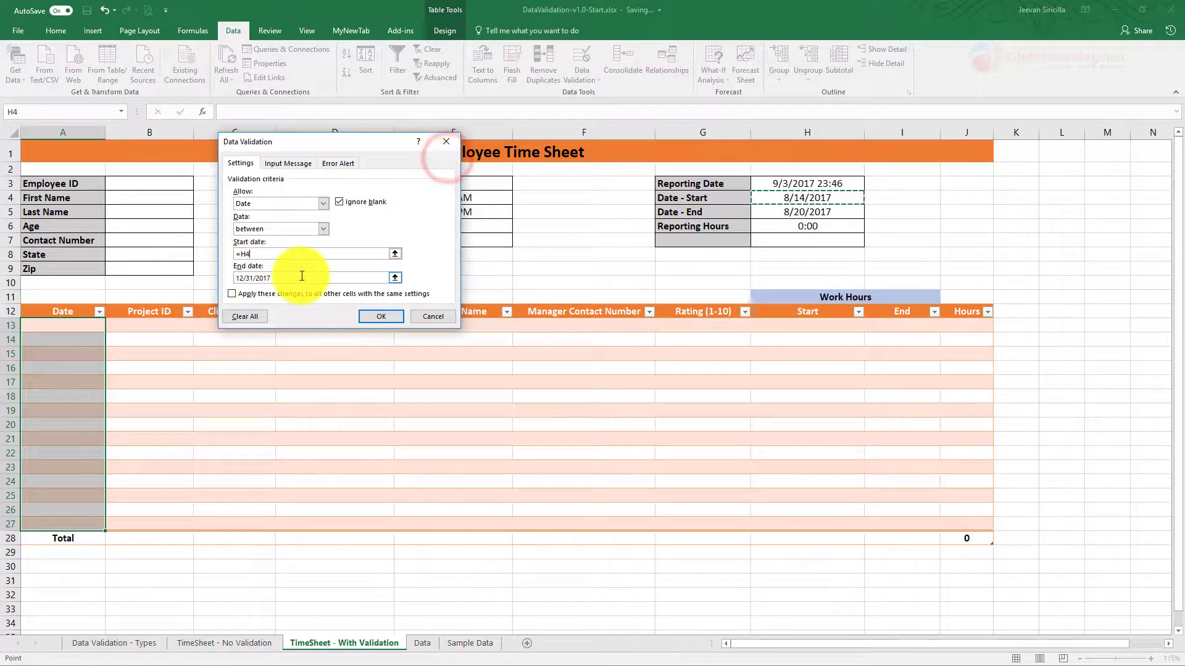
Step: Set the end date to the Date - End cell H5 and apply the rule
left_click(349, 278)
left_click(395, 278)
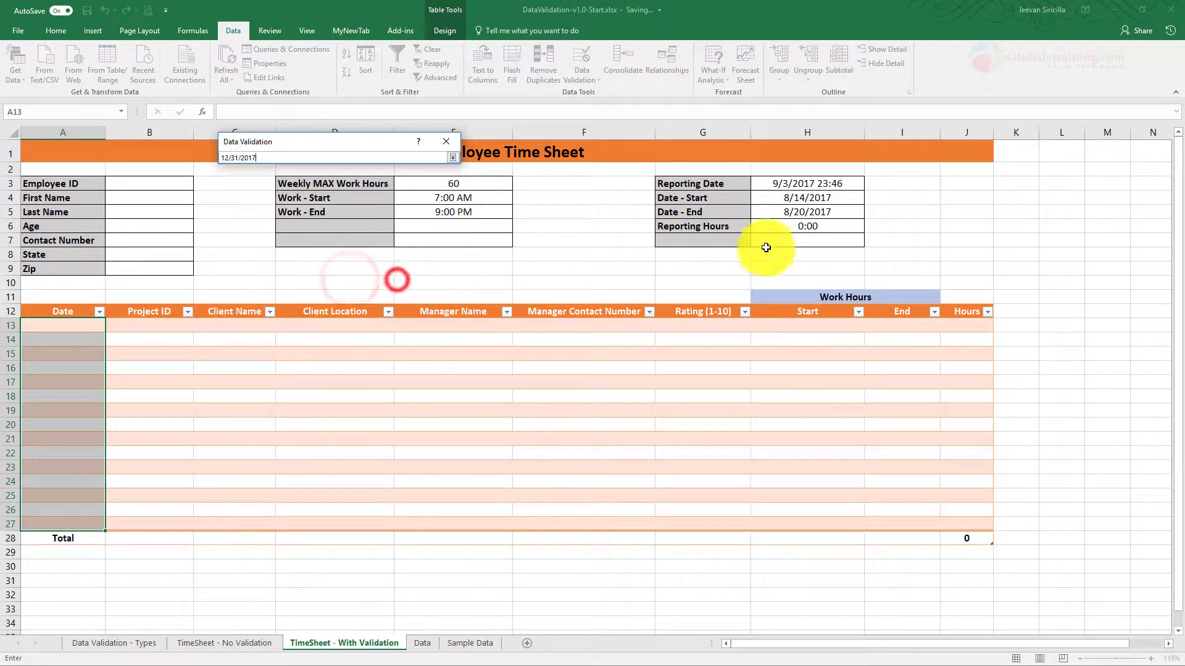
left_click(796, 212)
left_click(456, 158)
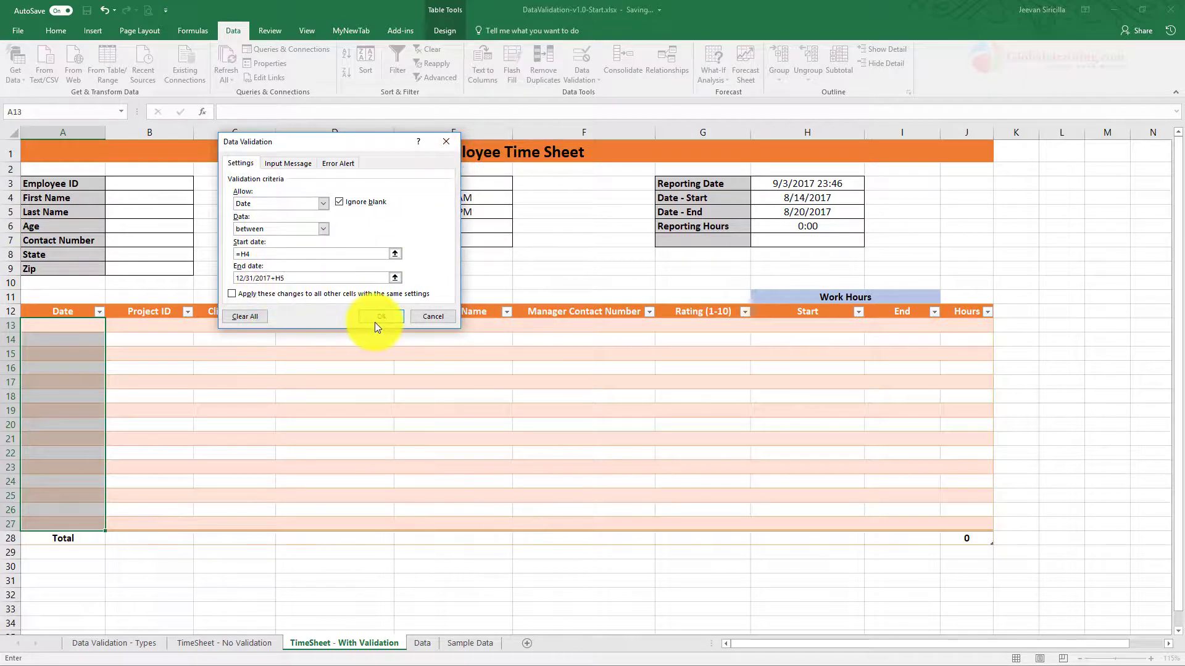
left_click(306, 278)
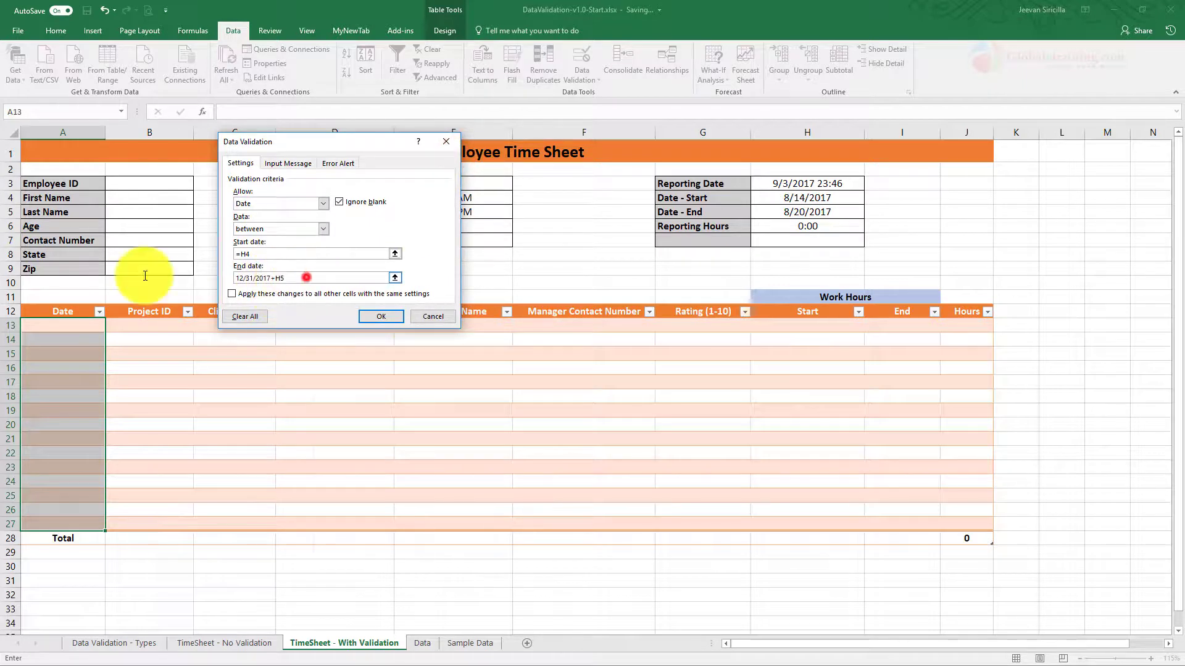
key("BackSpace")
key("BackSpace")
key("BackSpace")
key("BackSpace")
key("BackSpace")
key("BackSpace")
key("BackSpace")
key("BackSpace")
key("BackSpace")
key("BackSpace")
key("BackSpace")
key("BackSpace")
key("BackSpace")
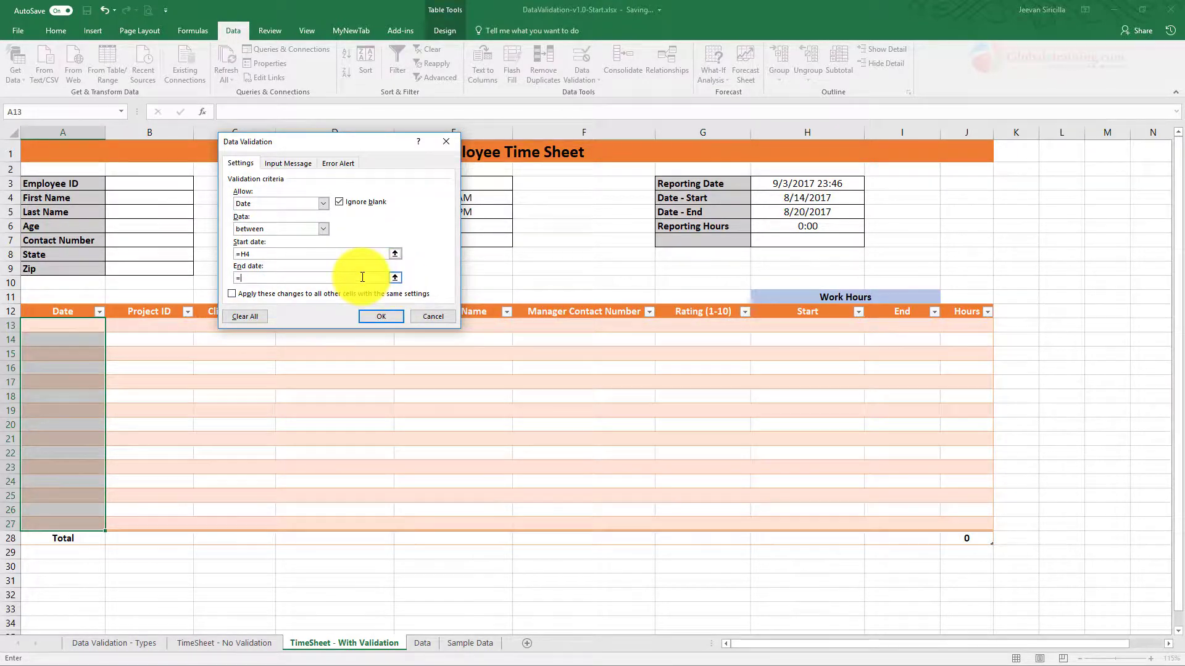
left_click(395, 277)
left_click(813, 211)
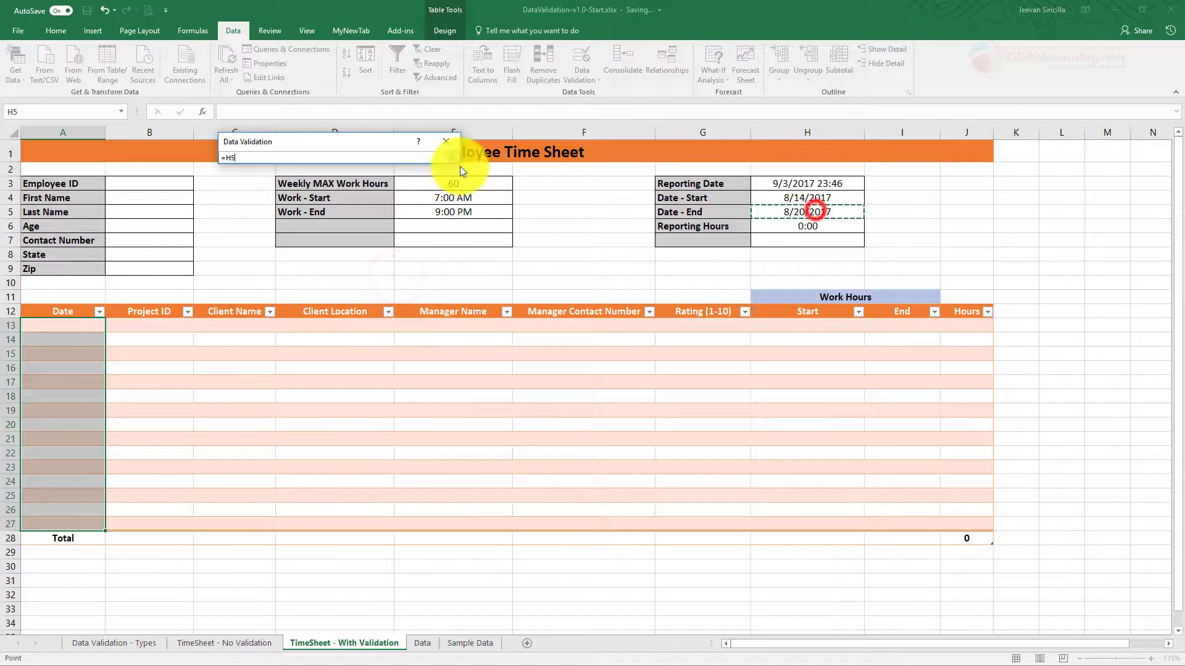
left_click(452, 158)
left_click(395, 316)
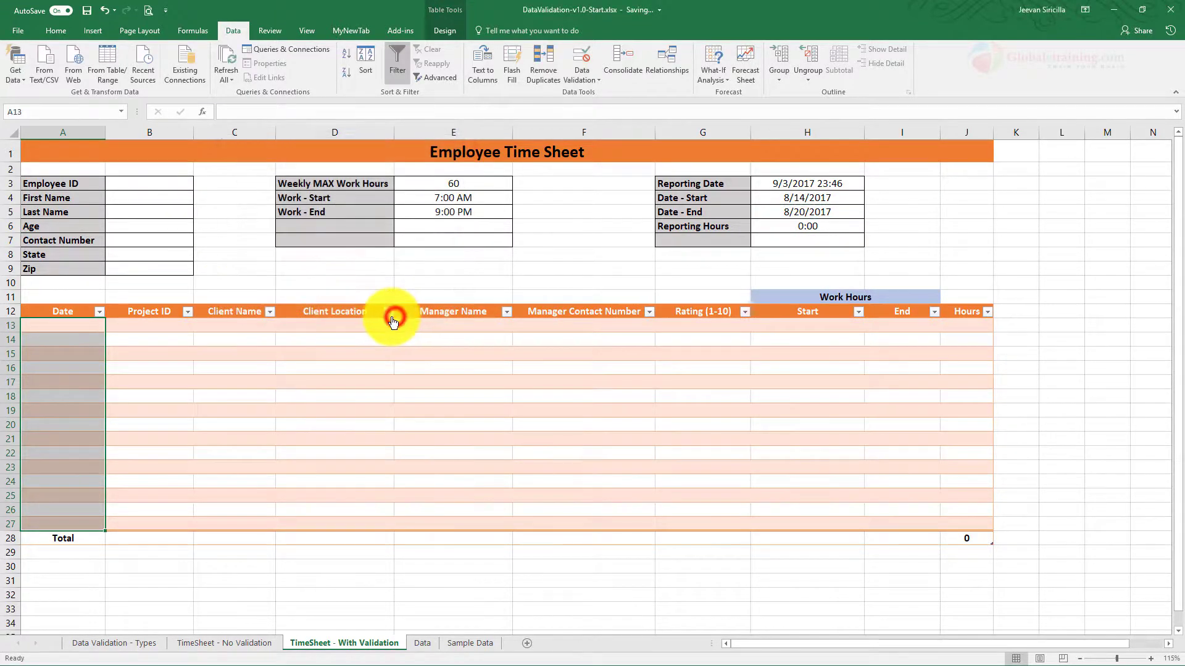
left_click(209, 396)
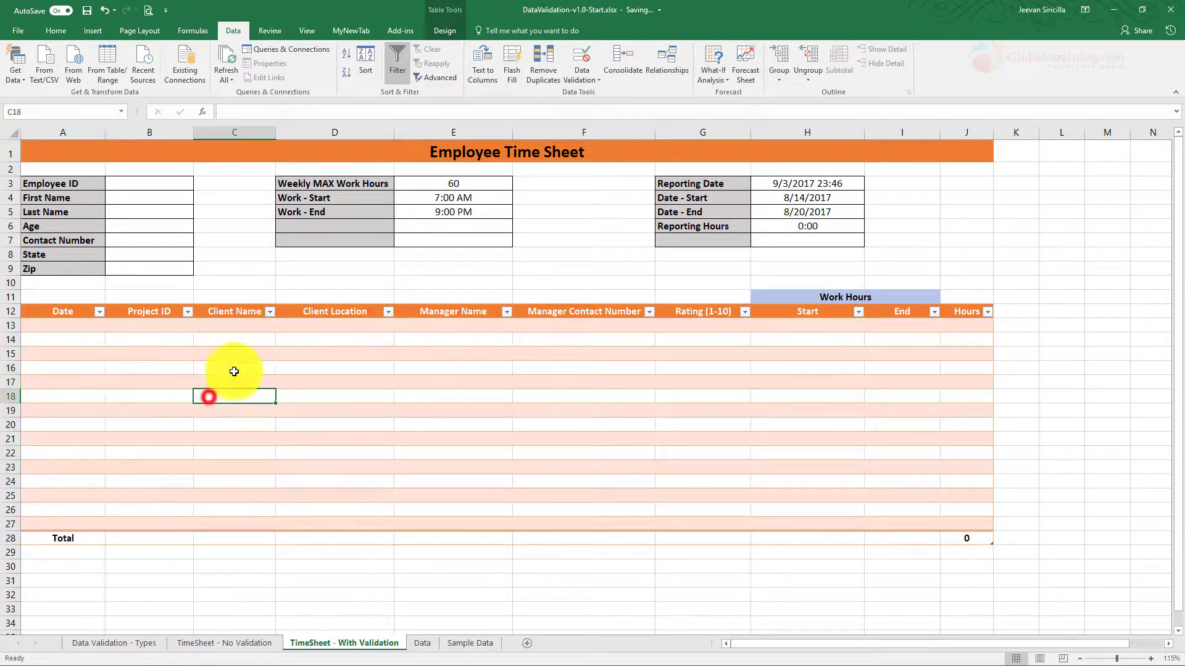
Step: Enter the test date 8/21/2017 in A13, then cancel it when validation rejects it
left_click(62, 327)
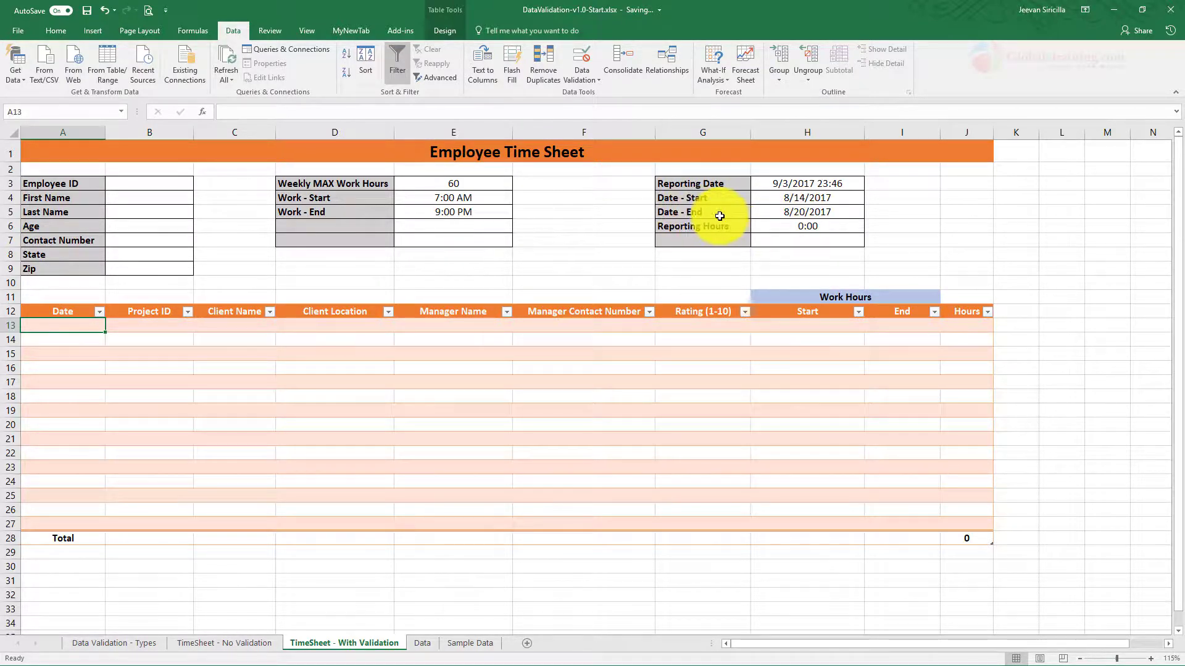
left_click(79, 329)
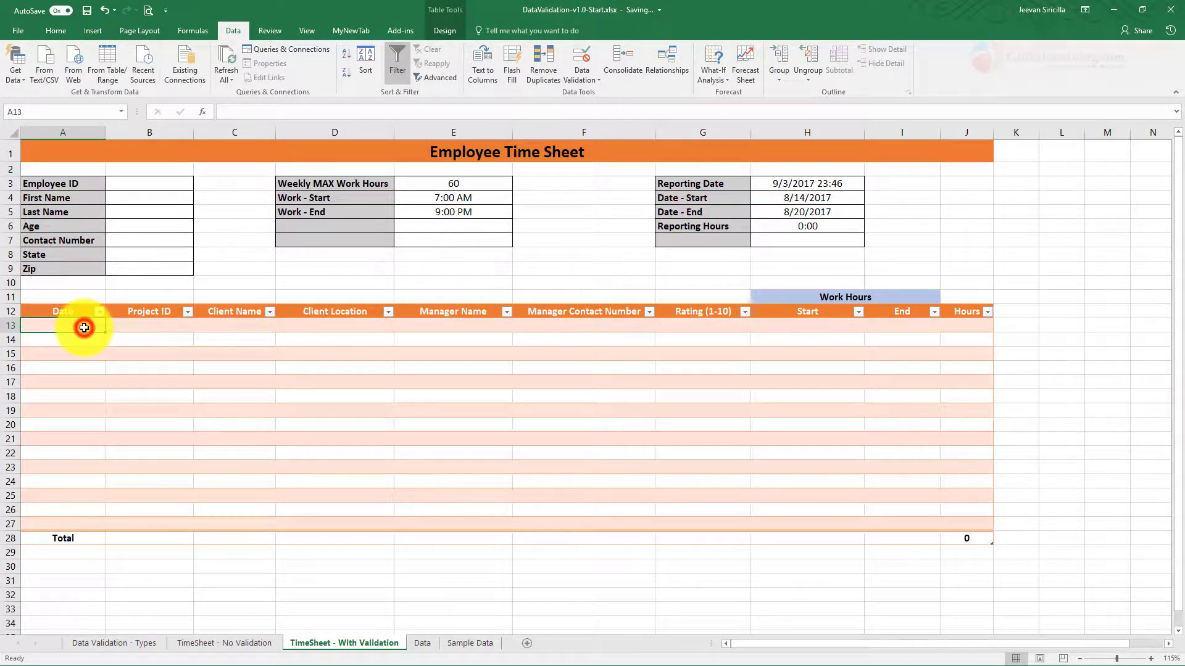
type("8/21/2017")
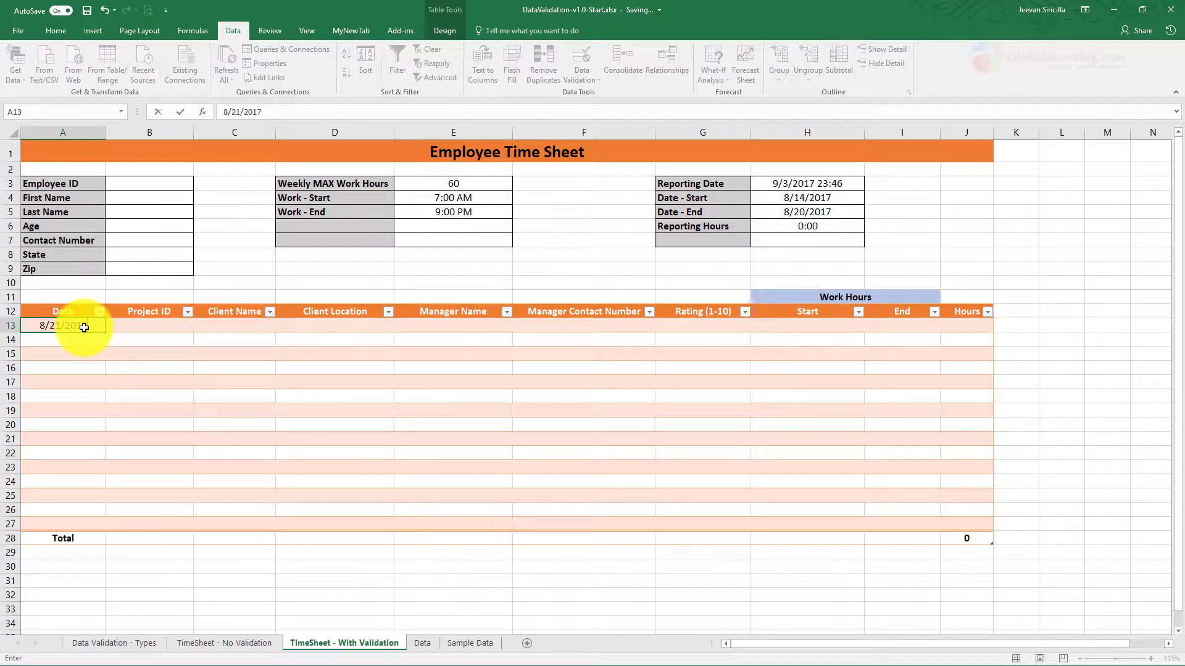
key("Return")
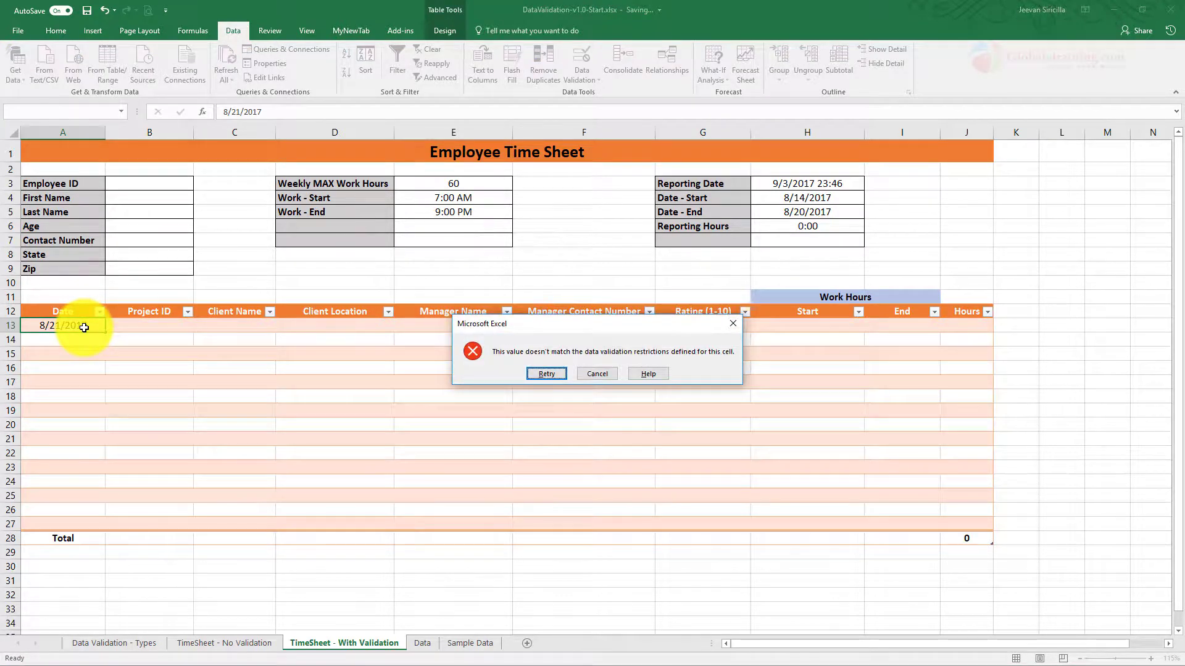
key("Escape")
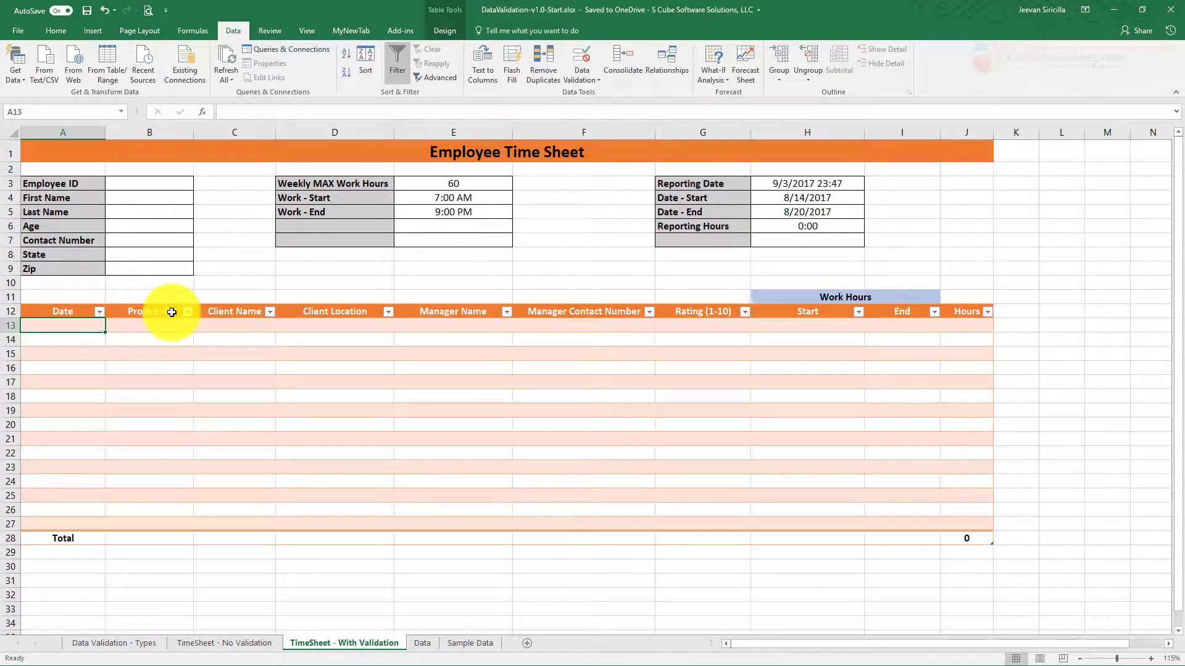
Step: On the Data sheet, name the project IDs P5001–P5005 (A2:A6) ProjectID
left_click(436, 645)
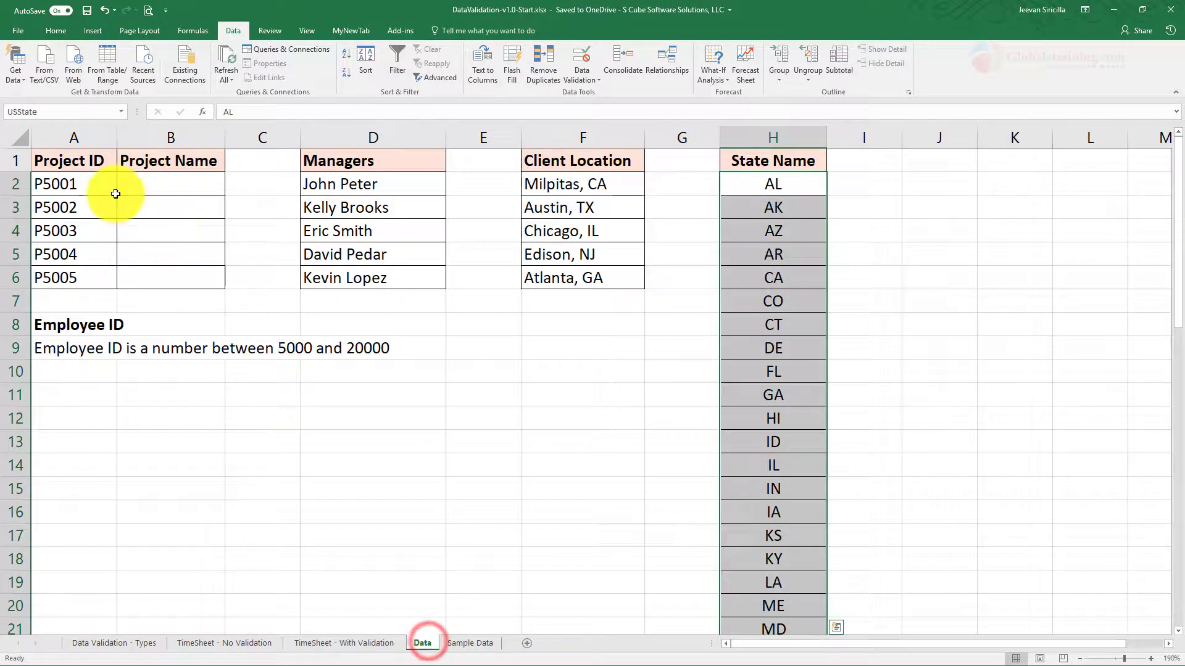
left_click_drag(79, 184, 71, 291)
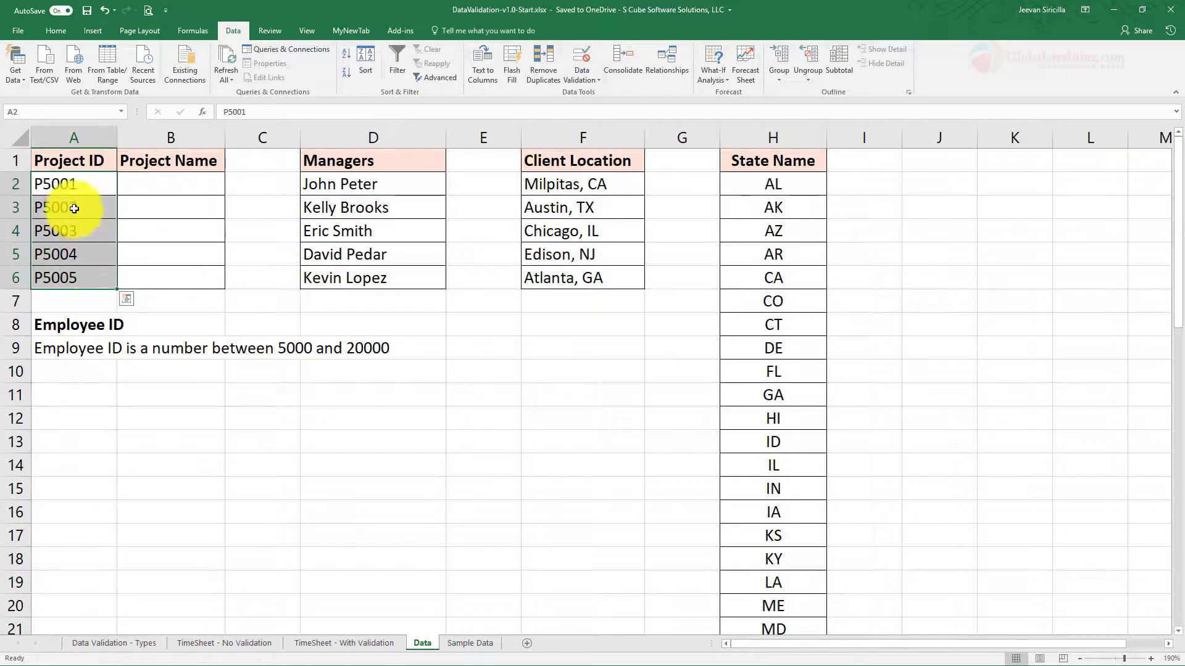
left_click(87, 243)
left_click_drag(79, 180, 73, 279)
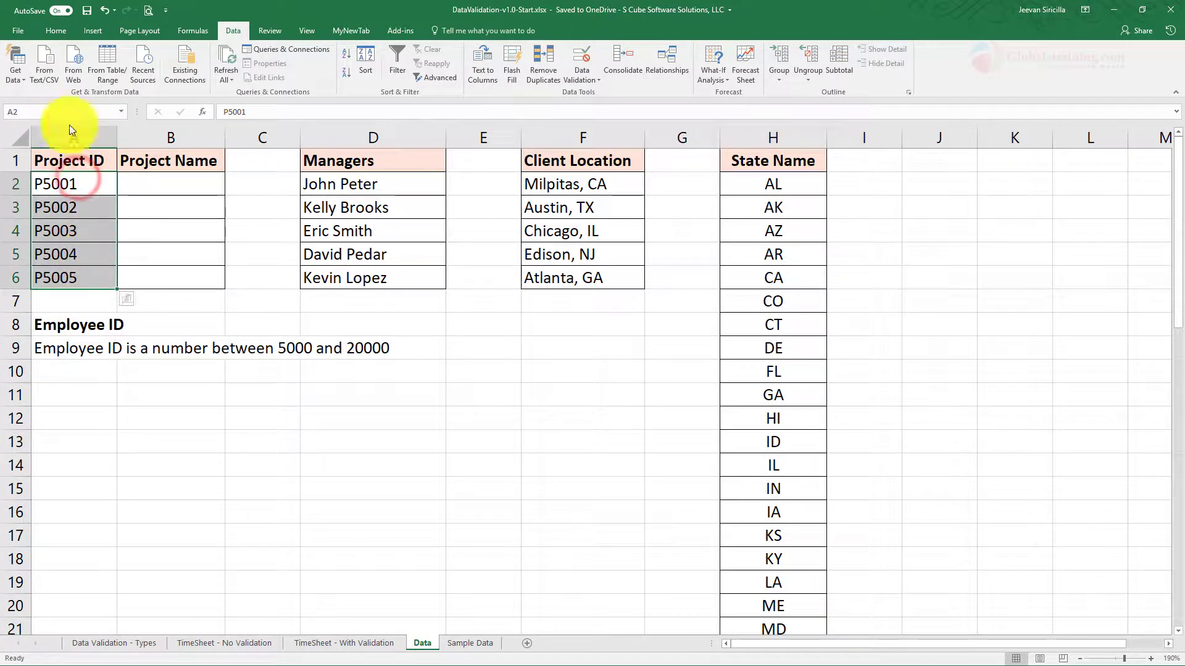
left_click(60, 110)
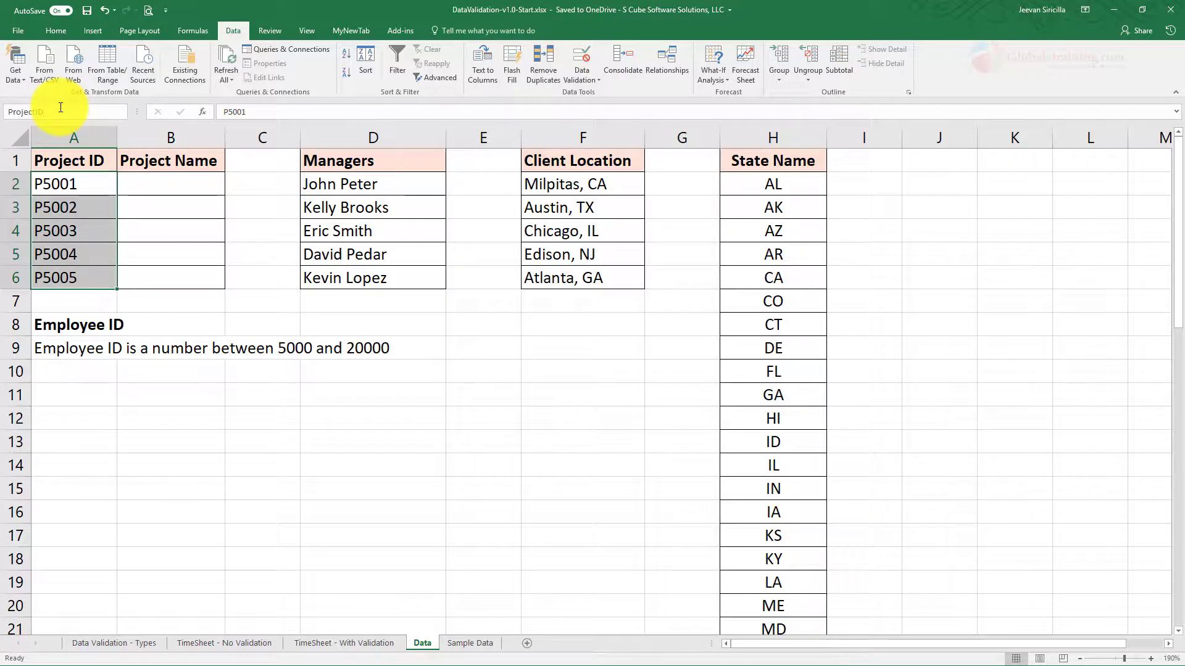
key("Return")
Step: Apply a List validation with source =ProjectID to the Project ID cells B13:B27
left_click(347, 643)
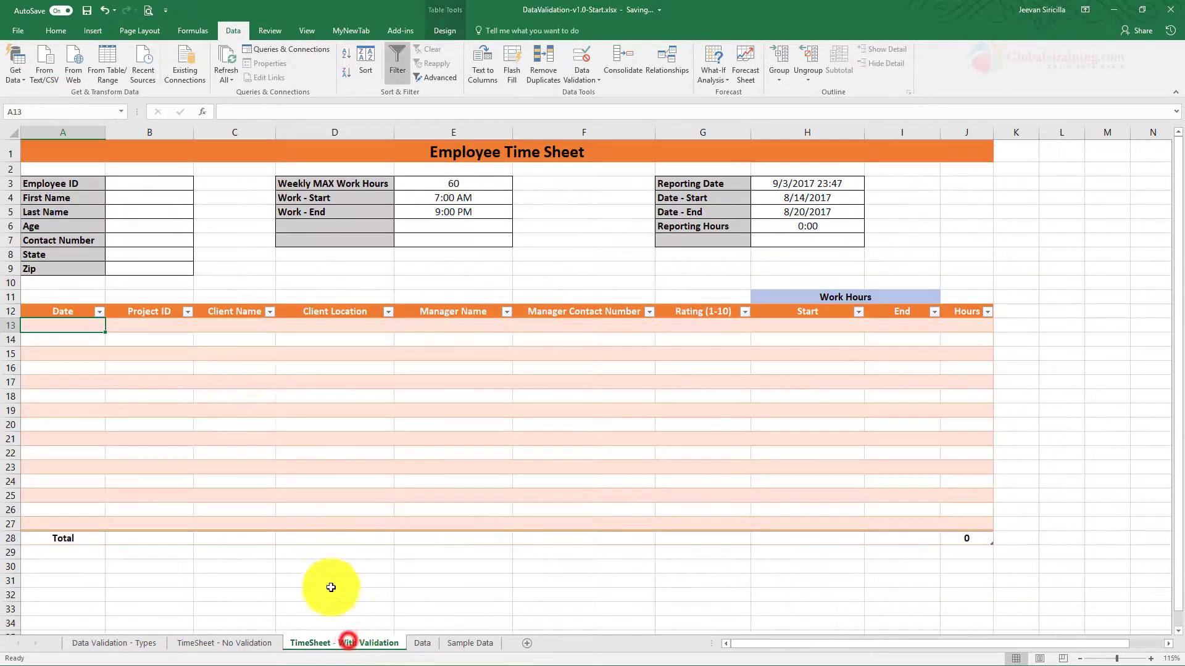
left_click_drag(148, 326, 153, 524)
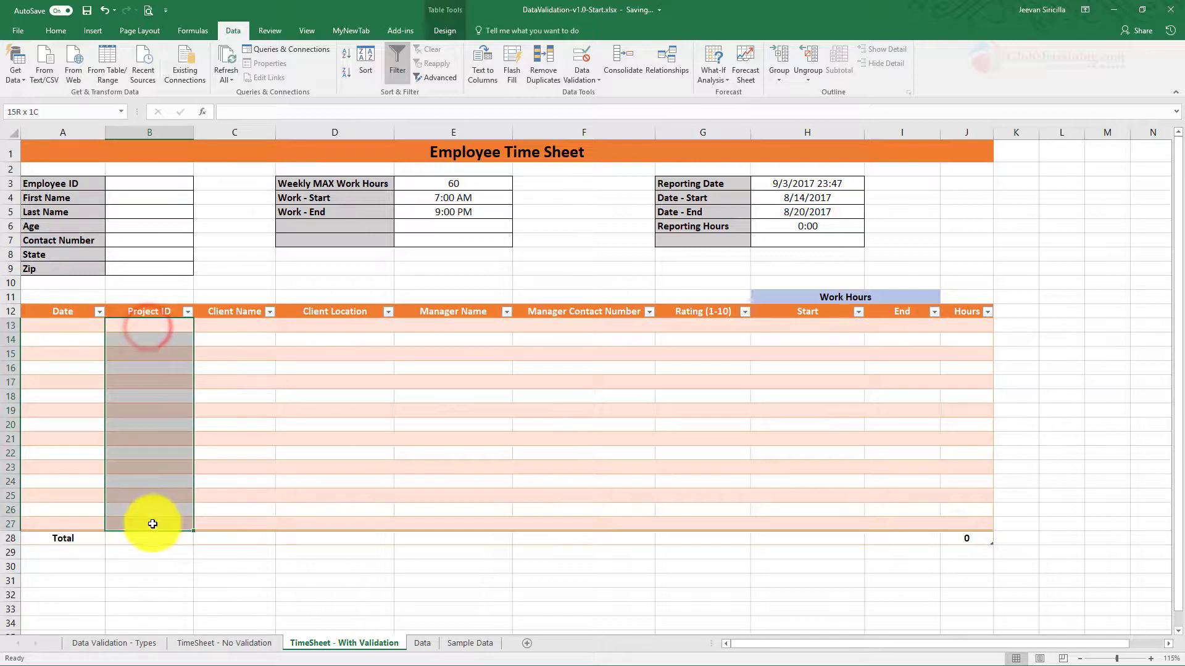
left_click(581, 79)
left_click(583, 98)
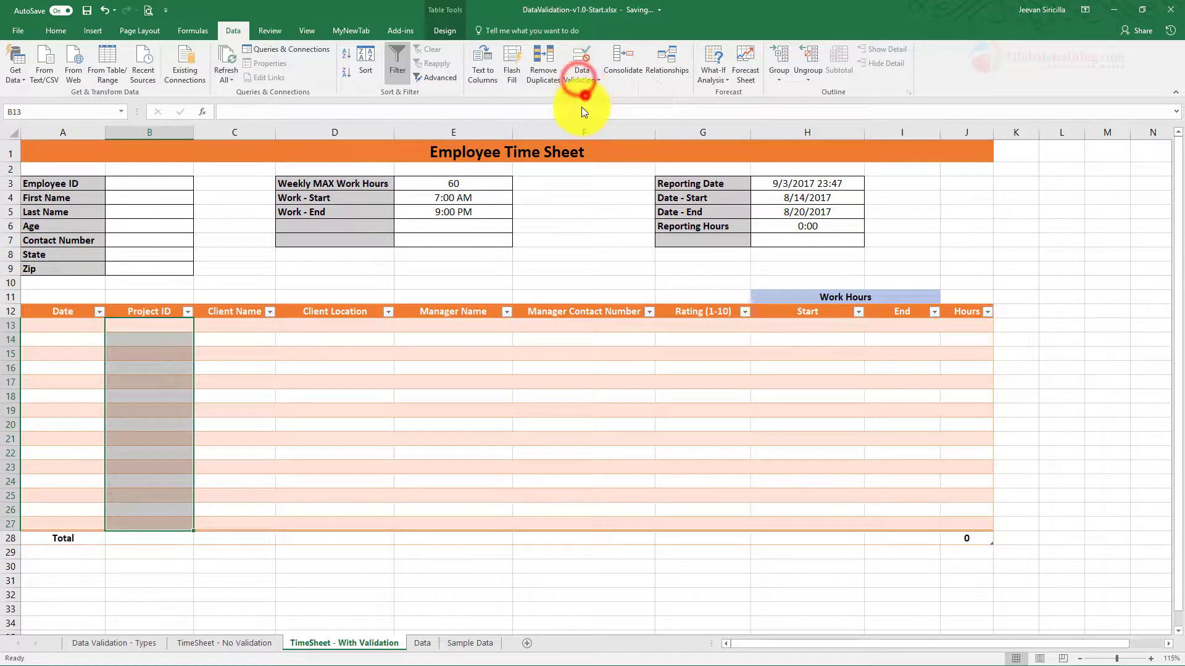
left_click(283, 205)
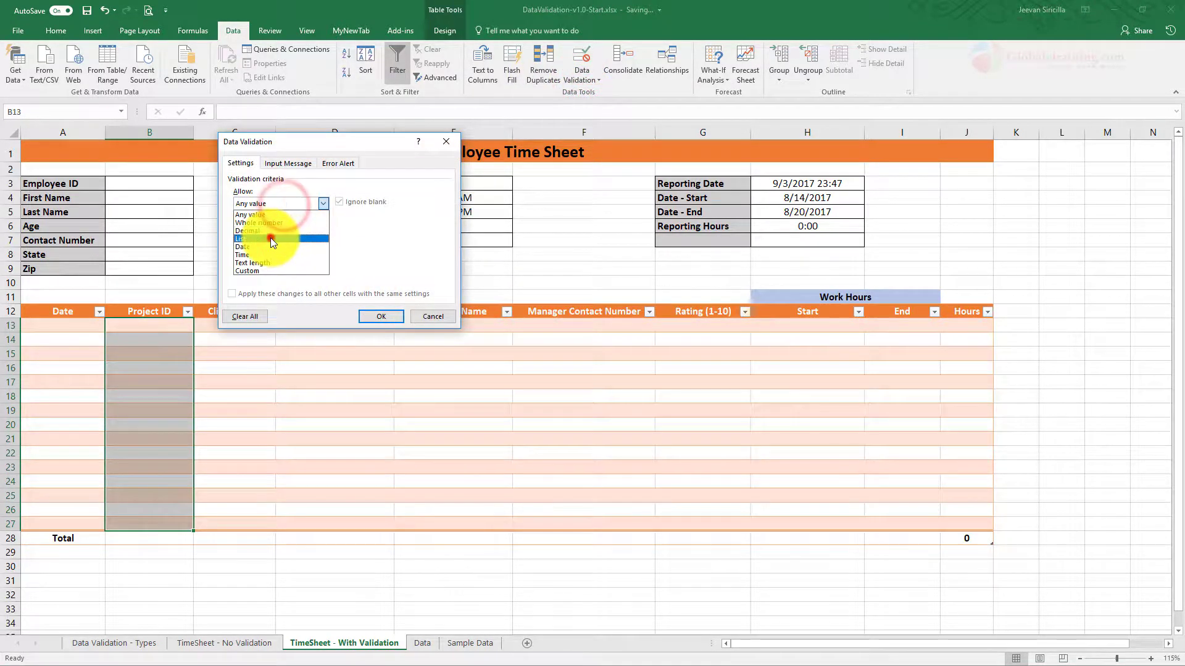
left_click(270, 238)
left_click(276, 253)
type("=")
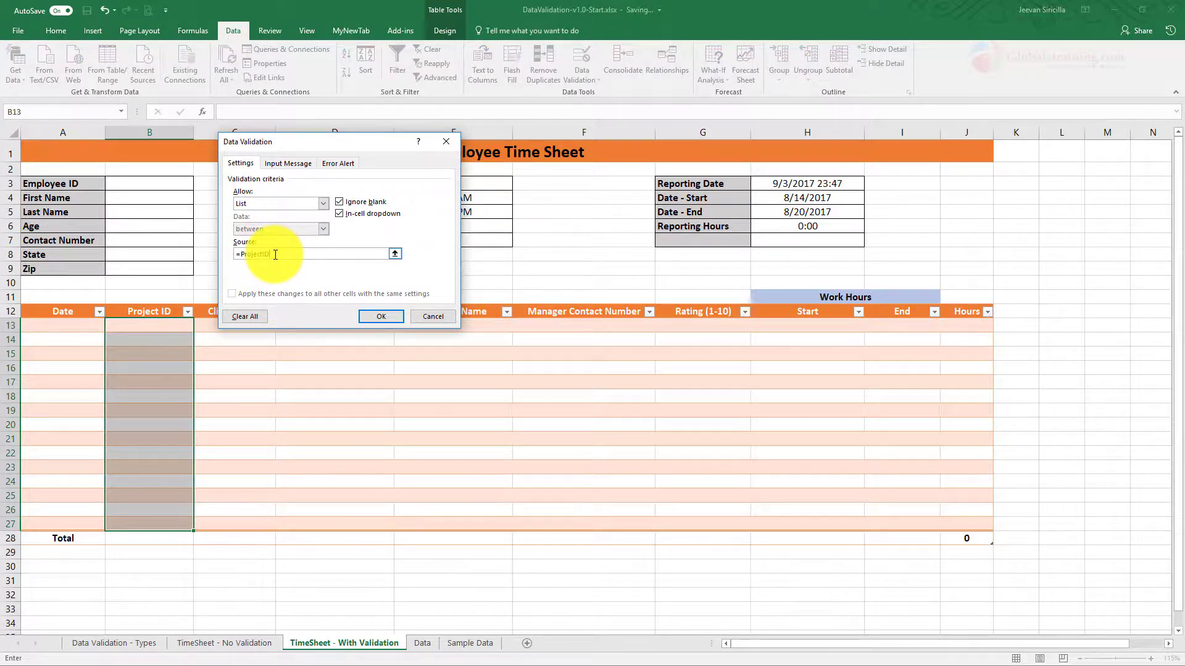
type("ProjectID")
key("Return")
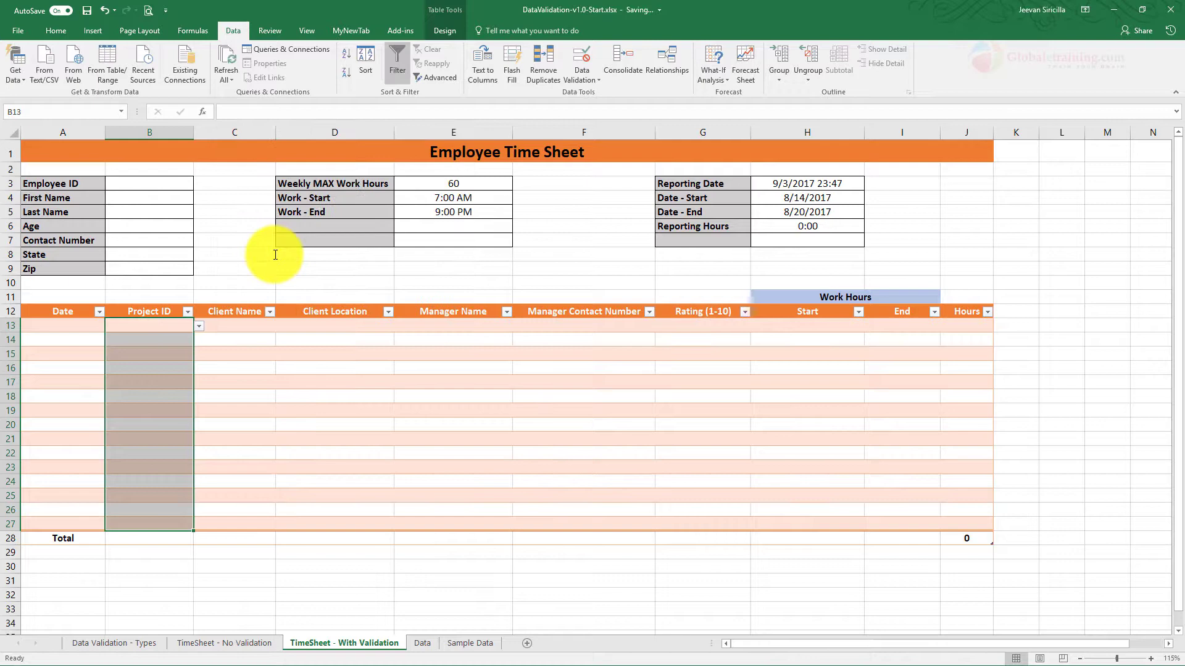
left_click(198, 326)
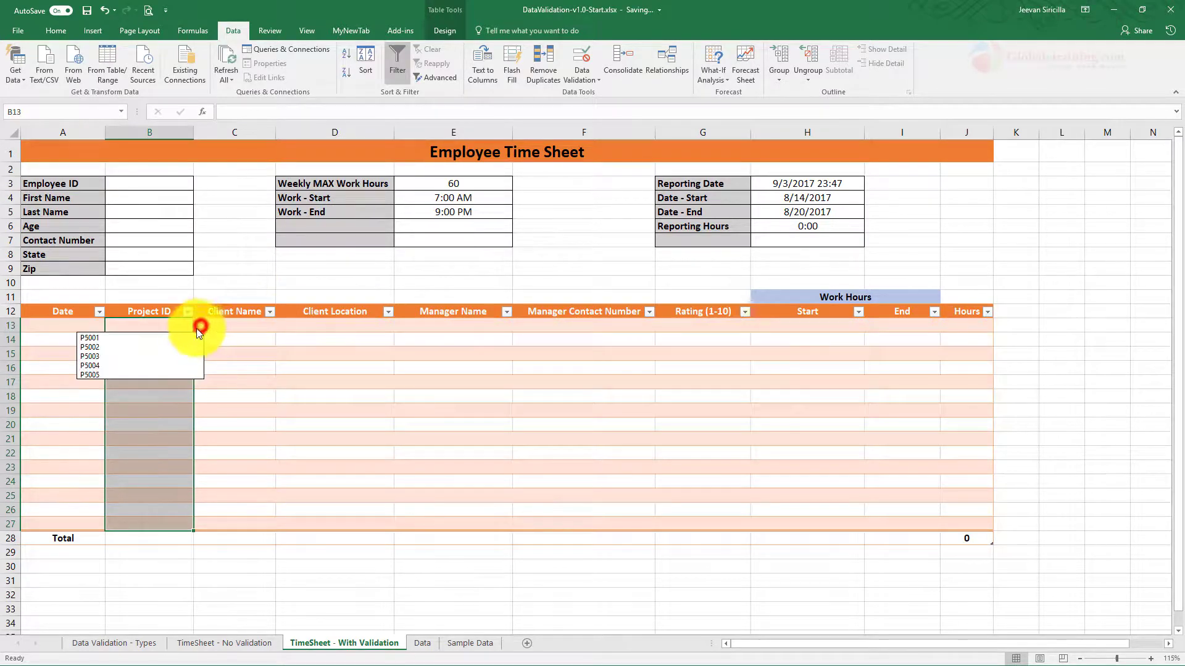
Step: Close the Project ID dropdown and copy the Client Location heading from the Data sheet
left_click(297, 381)
left_click(246, 325)
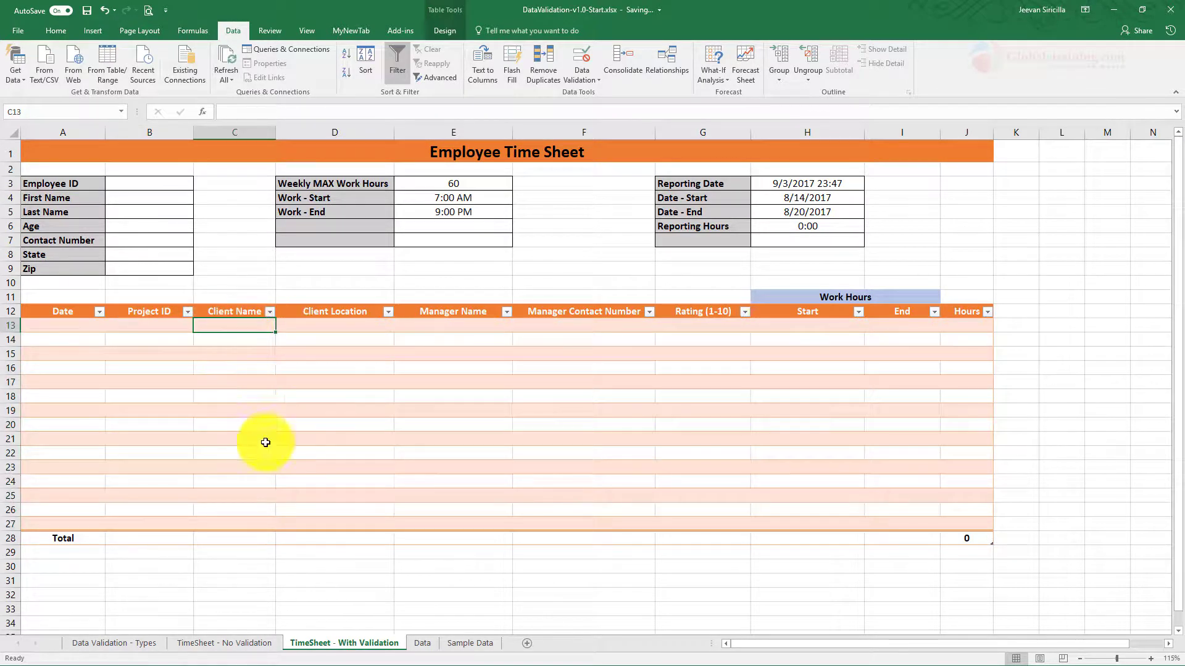
left_click(423, 643)
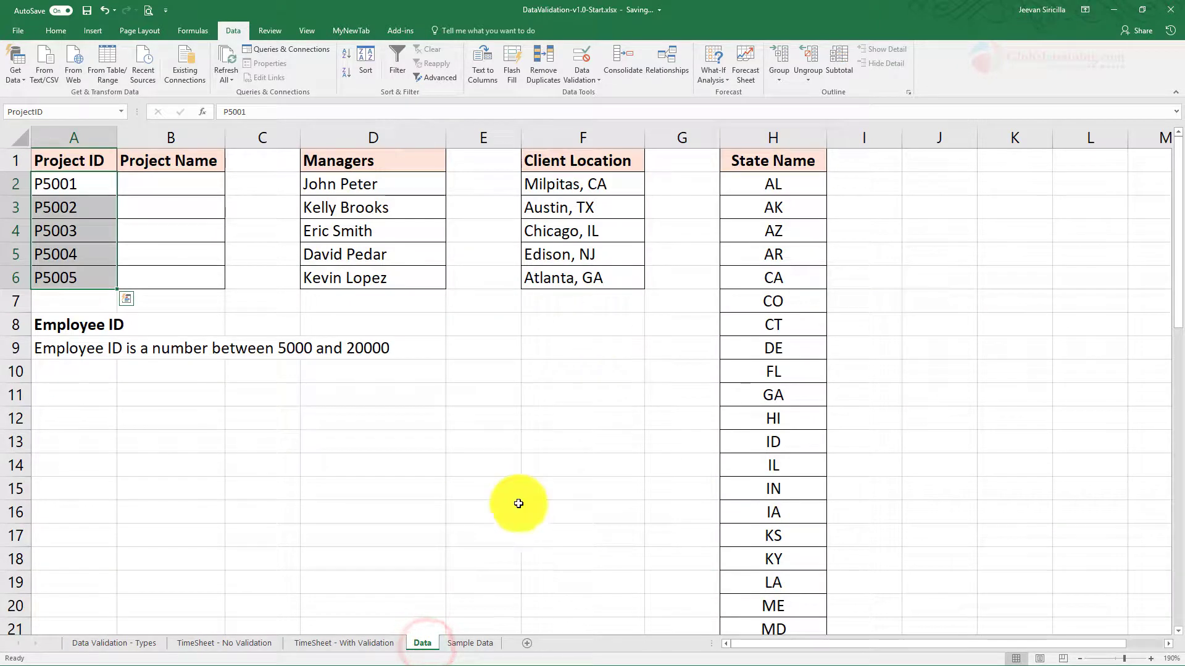
left_click(393, 643)
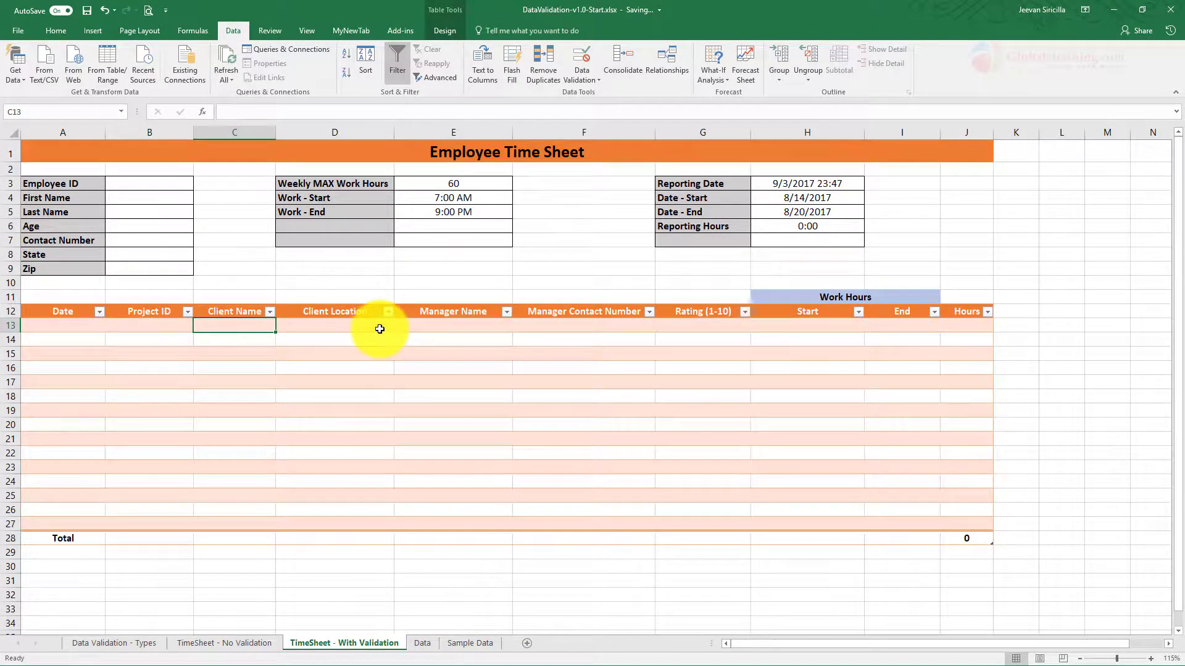
left_click(424, 647)
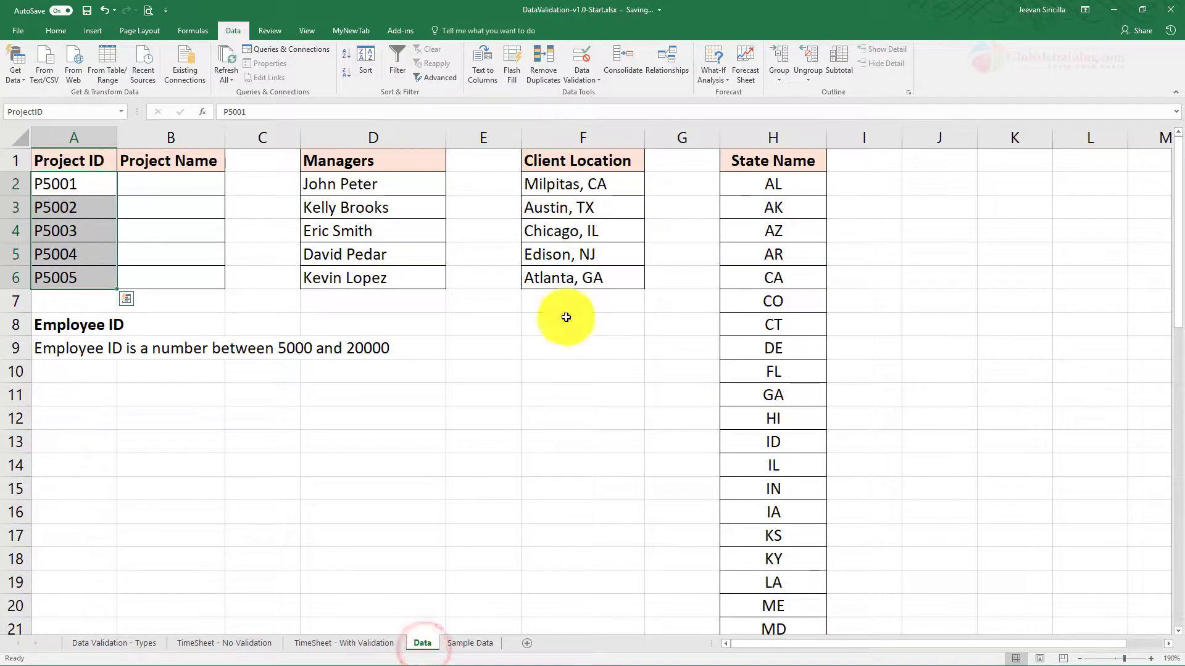
left_click(596, 164)
key("ctrl+c")
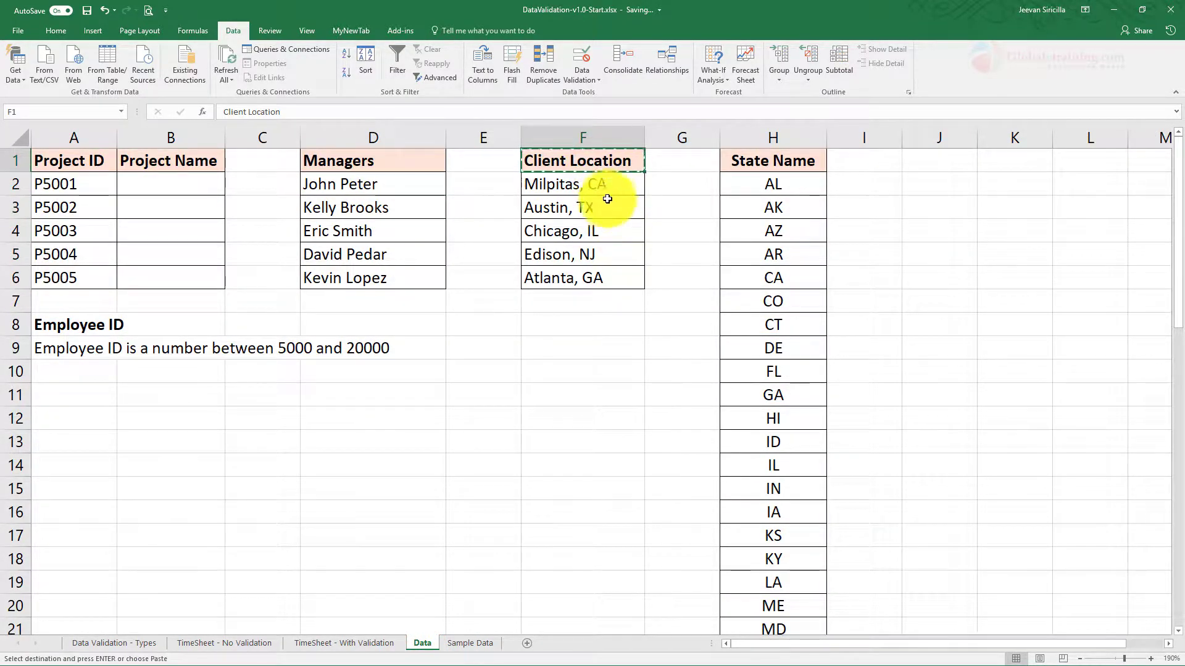
Step: Name the client locations F2:F6 ClientLocation, without a space
left_click_drag(606, 185, 603, 275)
left_click(28, 110)
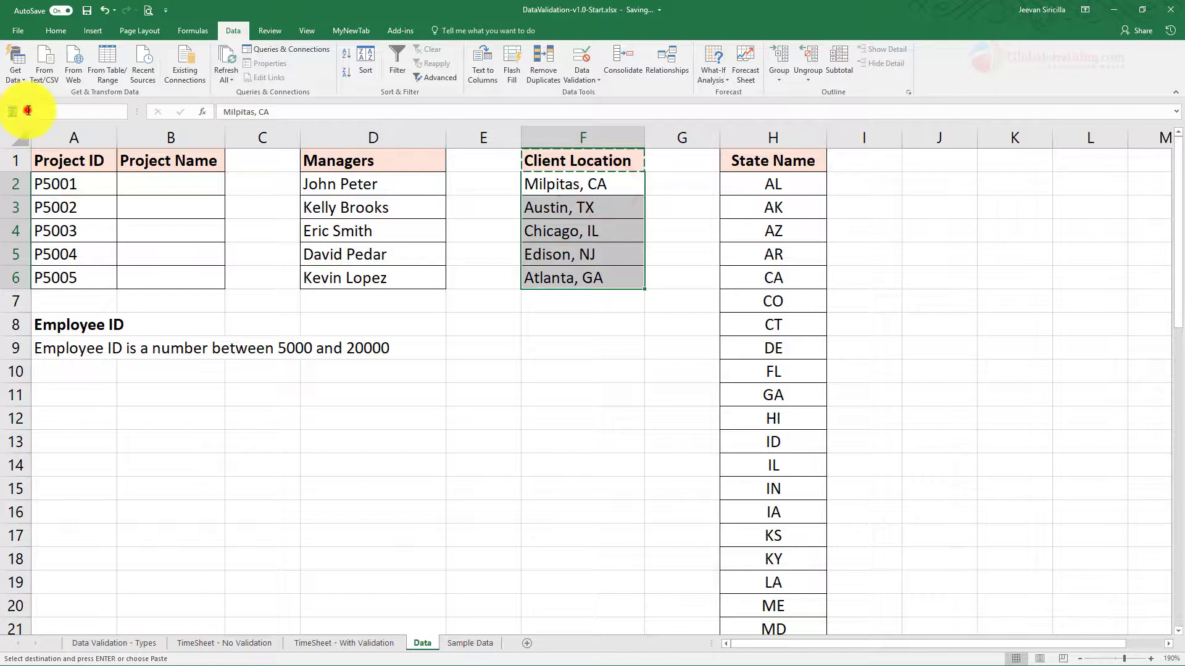
type("Client Location")
key("Return")
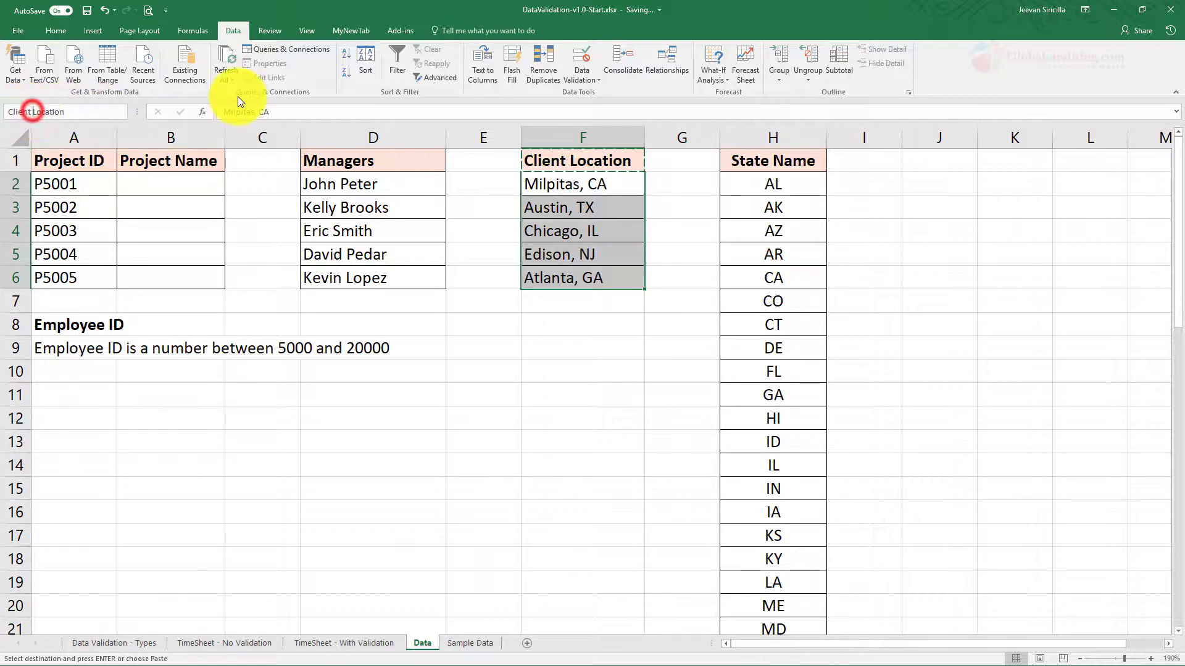
key("ctrl+Left")
key("BackSpace")
key("Return")
left_click(69, 111)
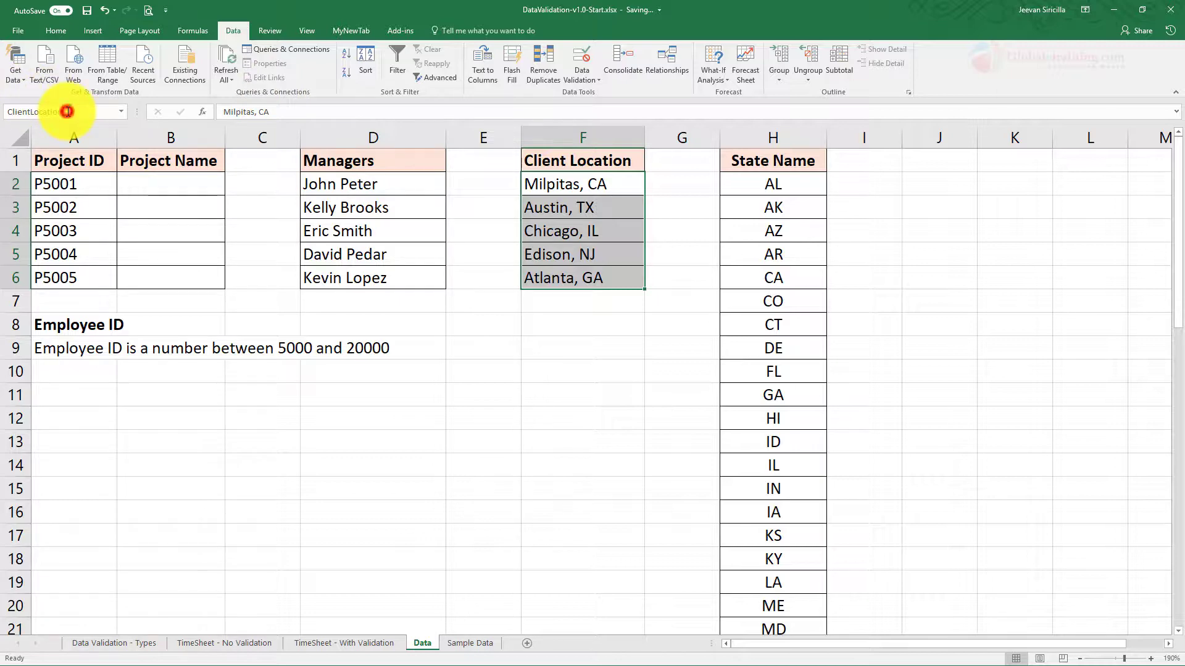
Step: Apply a List validation from ClientLocation to the Client Location cells D13:D27
left_click(356, 643)
left_click_drag(342, 326, 336, 521)
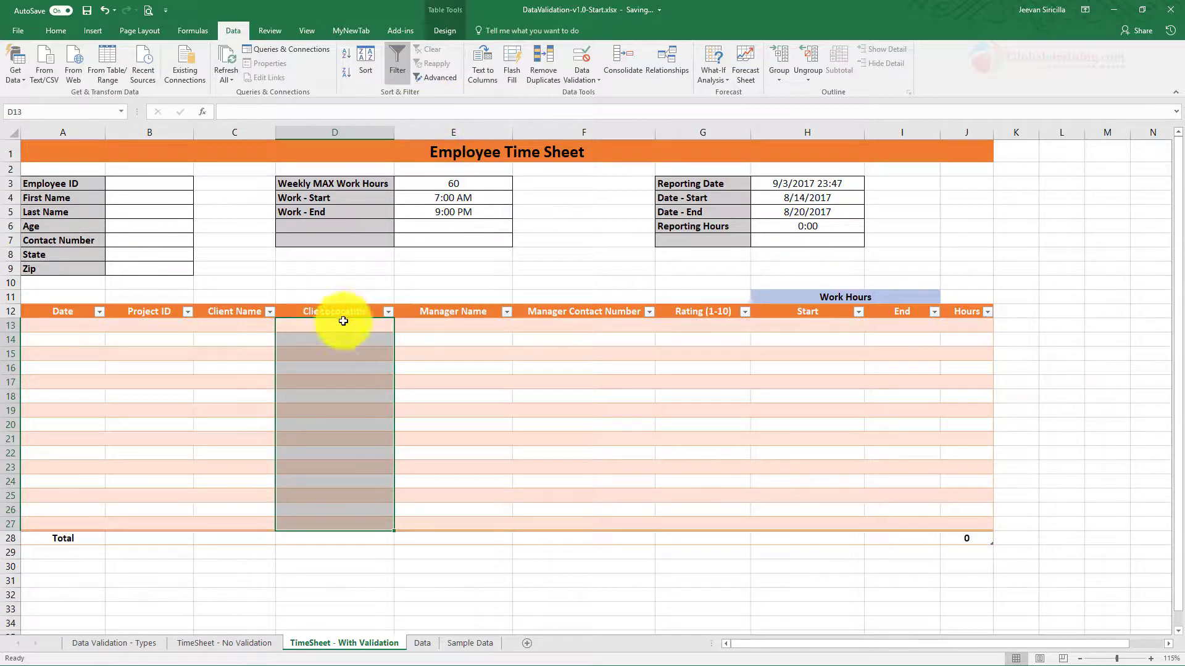
left_click(596, 83)
left_click(593, 104)
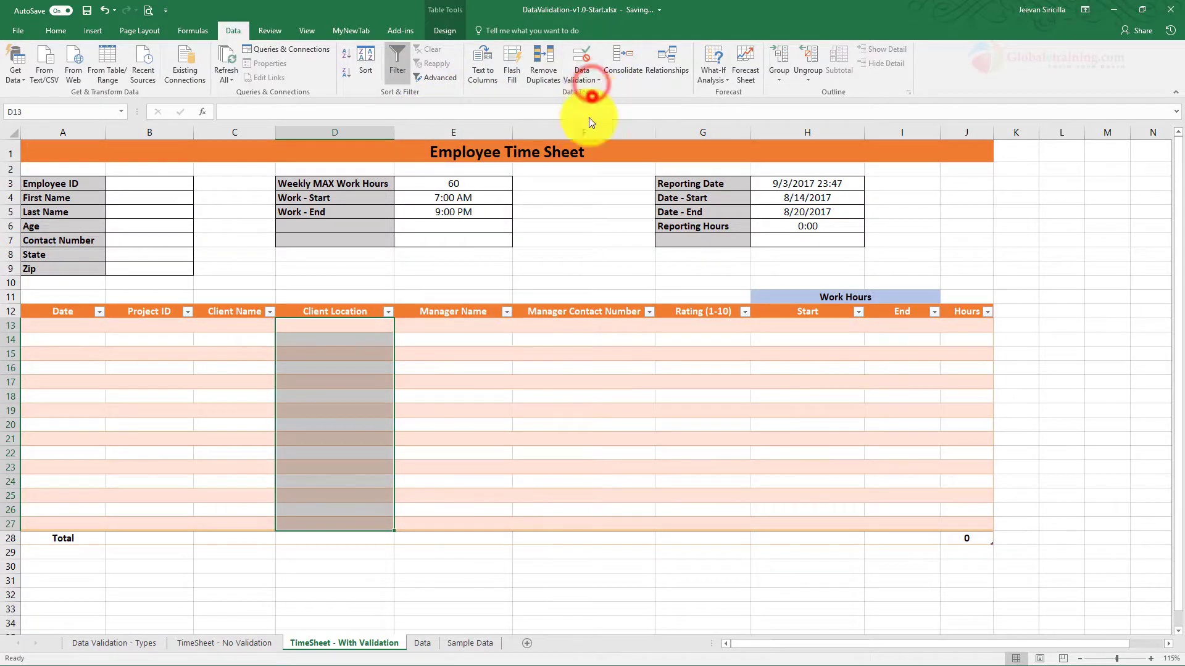
left_click(254, 240)
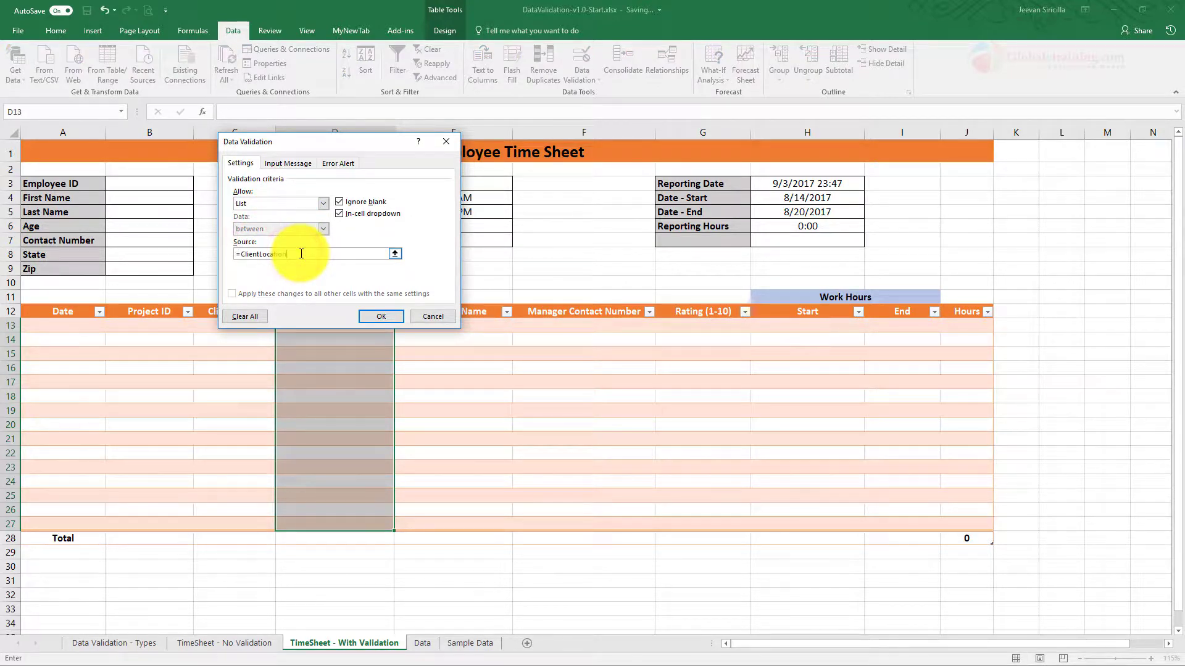
left_click(378, 318)
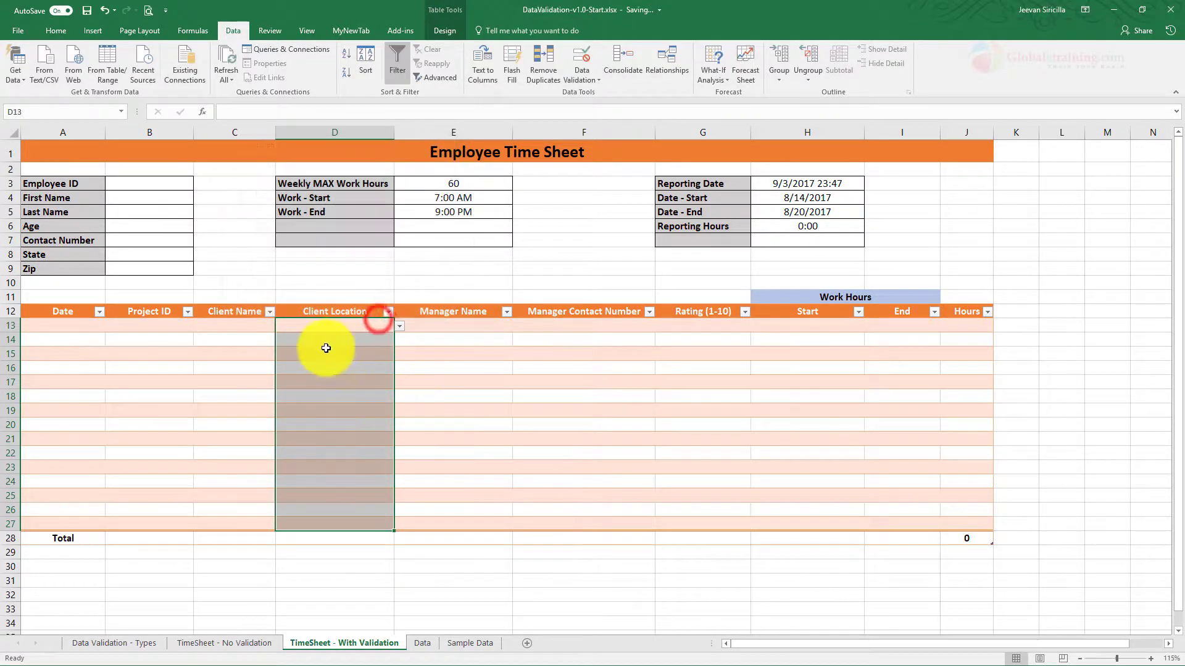
Step: Check the location dropdowns in D13 and D20
left_click(401, 325)
left_click(402, 324)
left_click(346, 425)
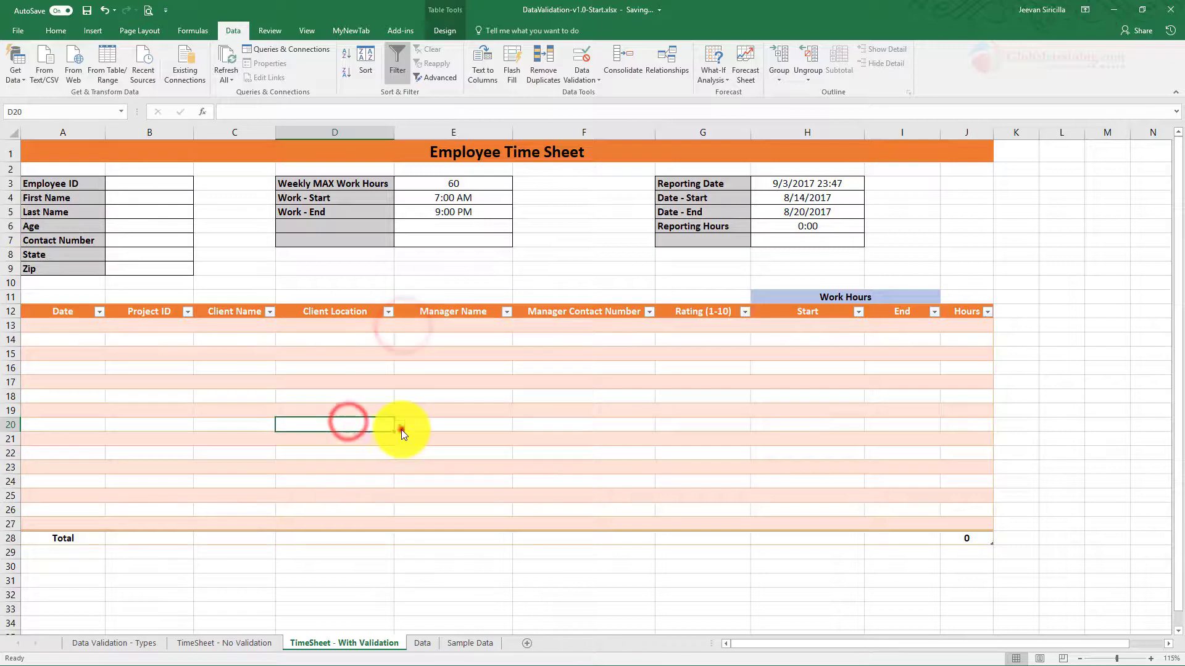
left_click(399, 426)
left_click(483, 427)
Step: On the Data sheet, name the five manager names D2:D6 Managers
left_click(457, 325)
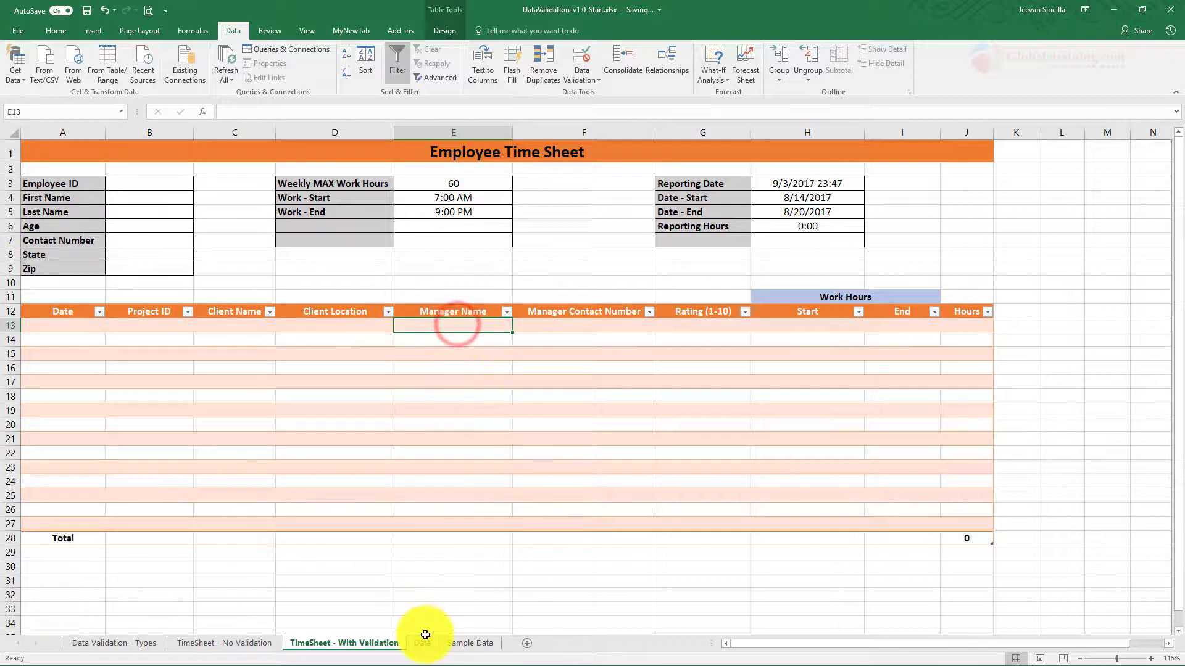
left_click(426, 637)
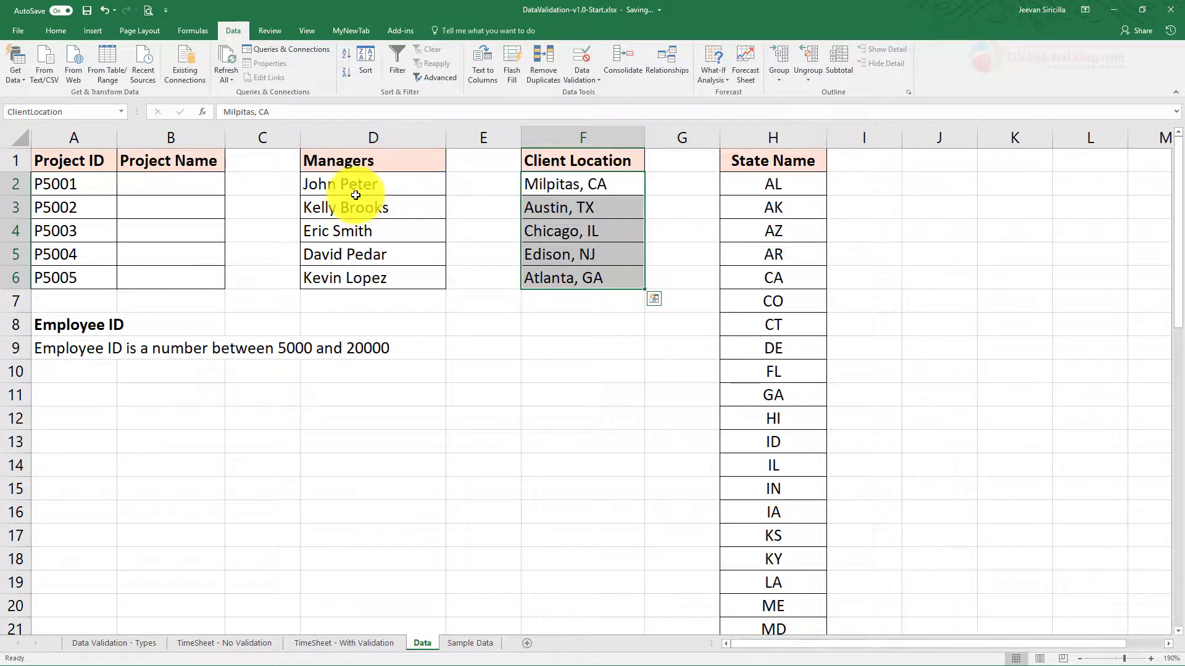
left_click(358, 164)
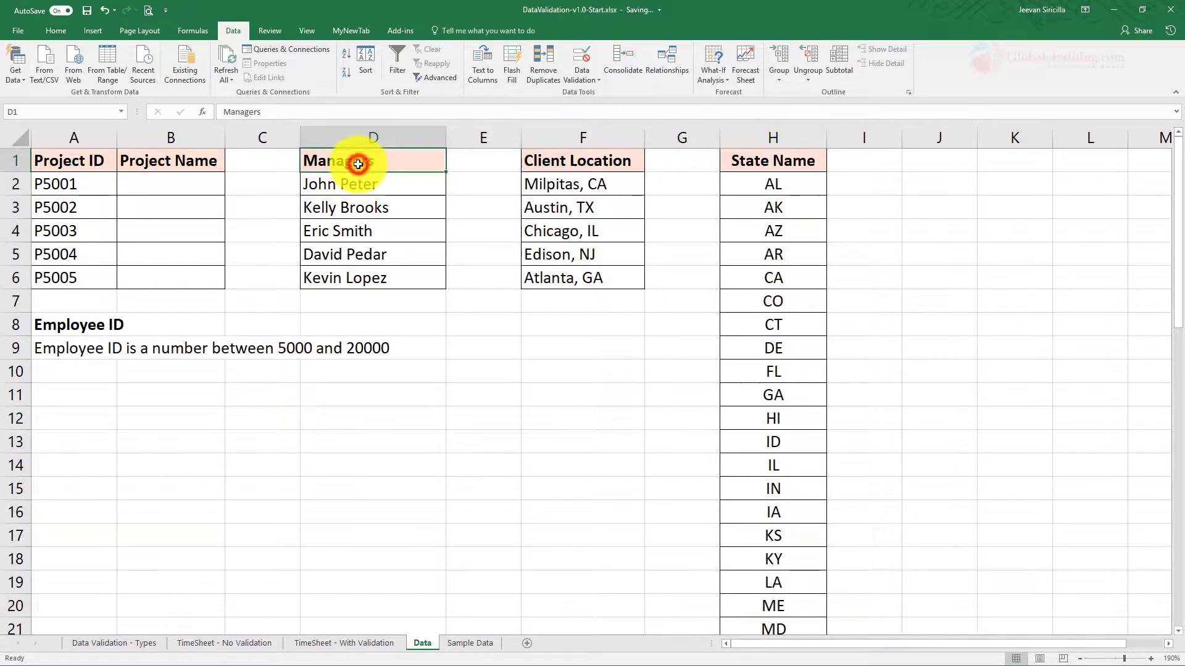
key("ctrl+c")
left_click_drag(358, 183, 362, 272)
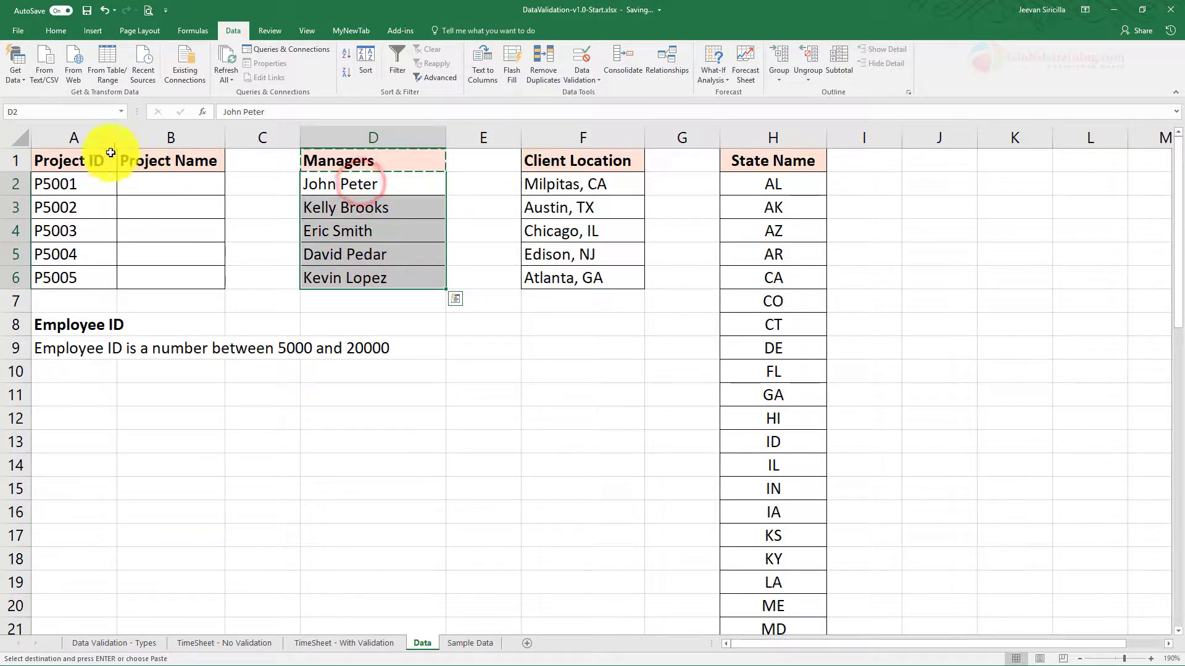
left_click(72, 111)
type("Managers")
key("Return")
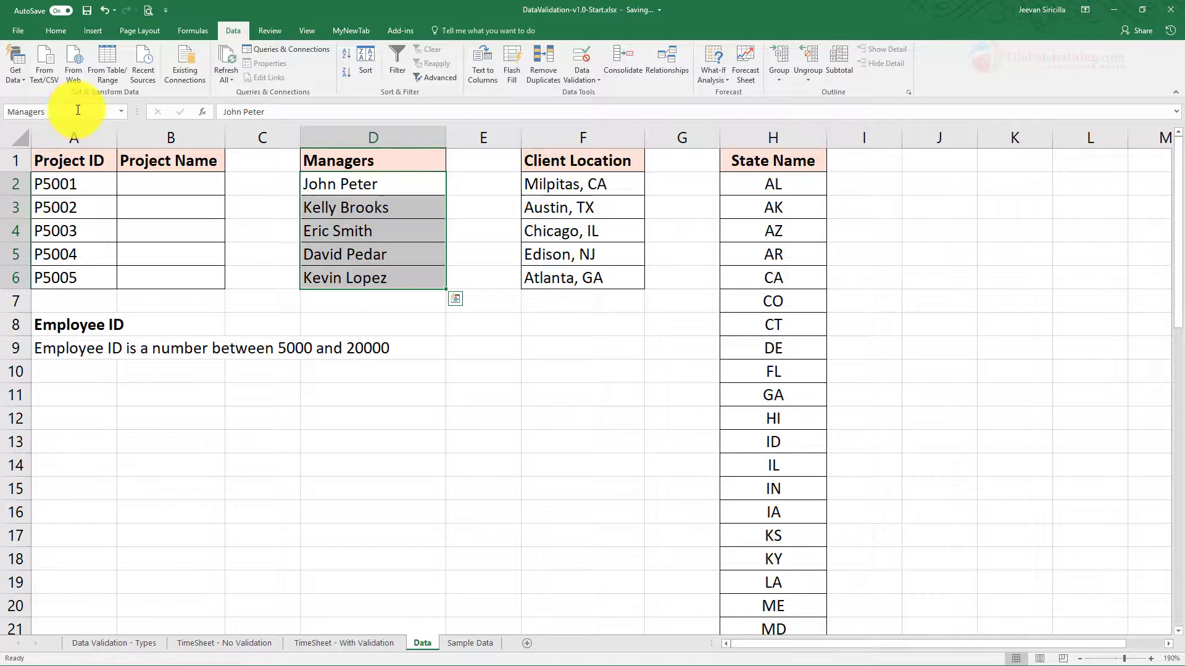
Step: Give the Manager Name cells E13:E27 a List validation sourced from =Managers
left_click(364, 643)
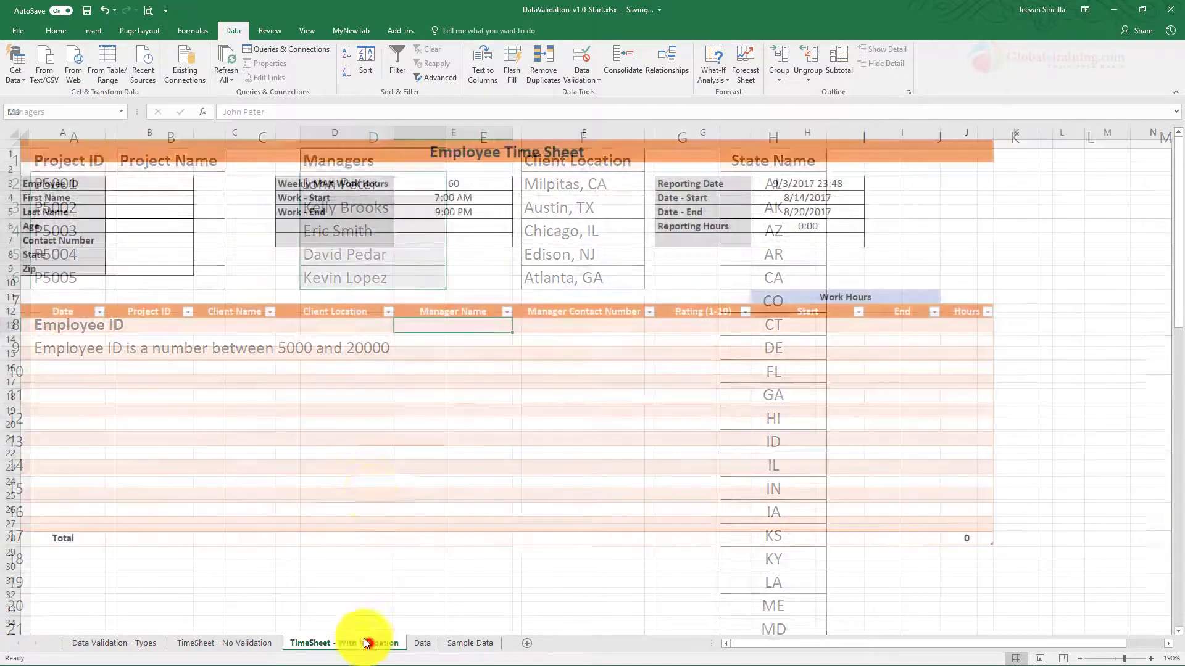
left_click(592, 328)
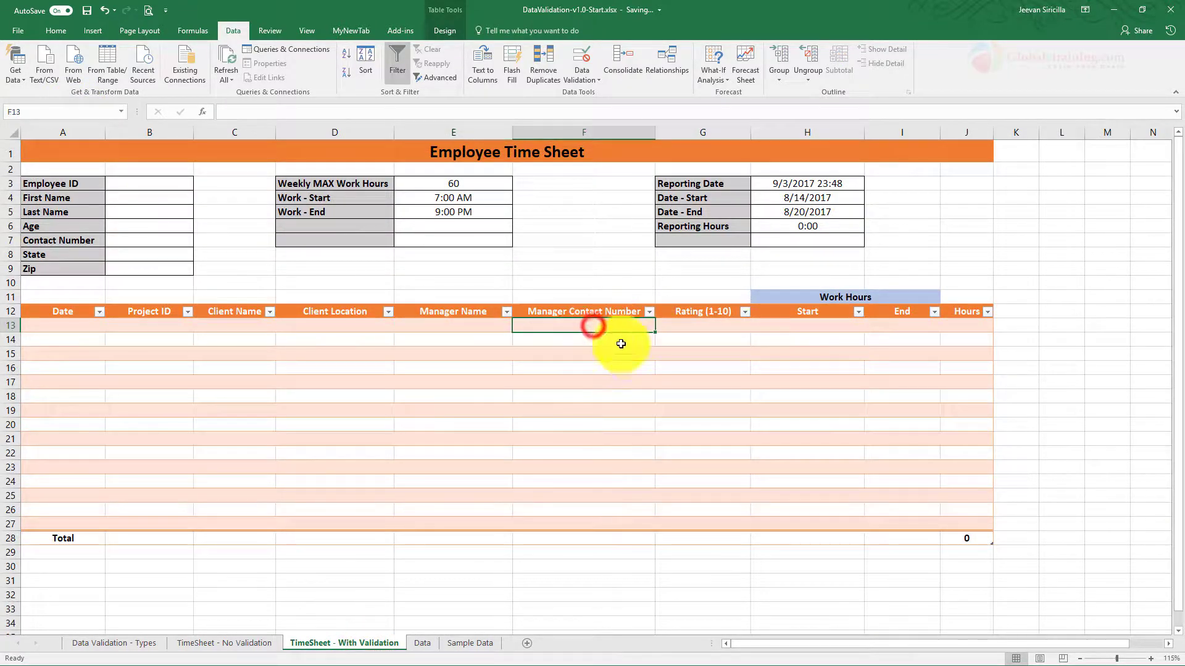
left_click(453, 325)
left_click(463, 510, "shift")
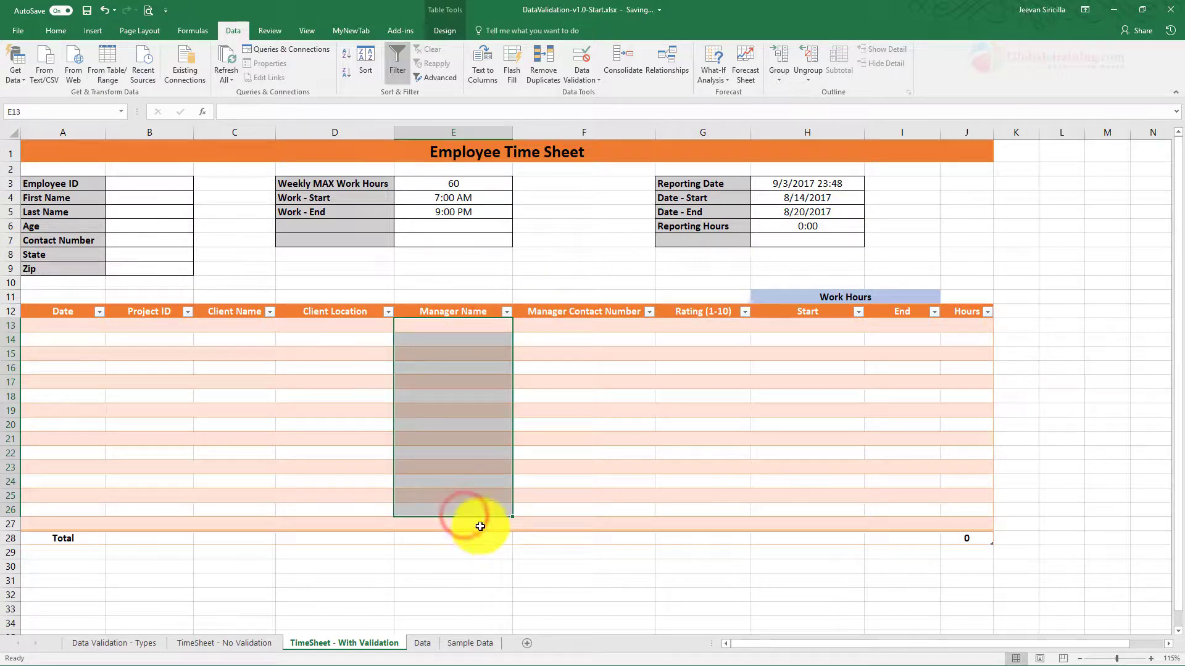
left_click(480, 526, "shift")
left_click(574, 76)
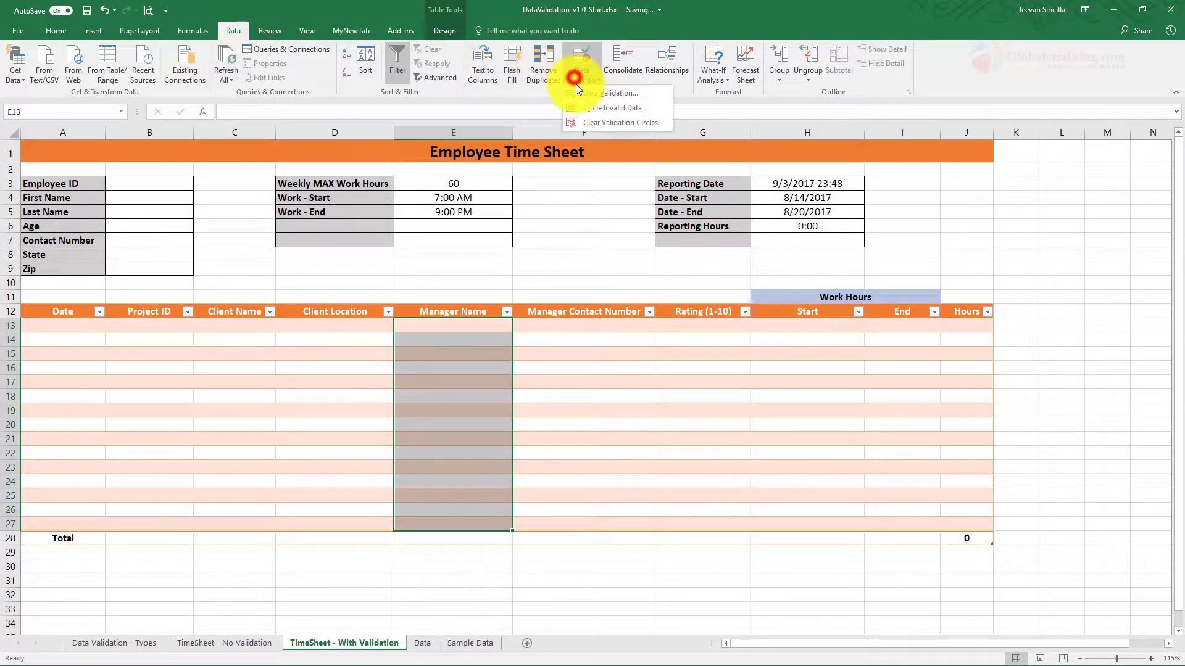
left_click(580, 96)
left_click(285, 206)
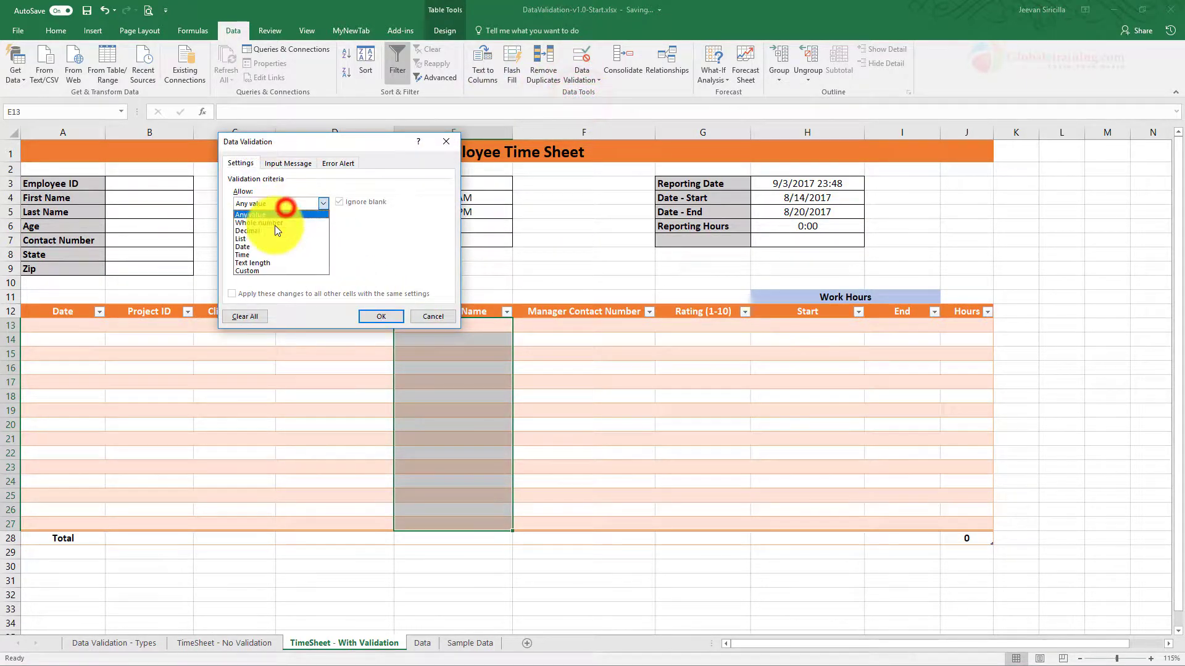
left_click(259, 238)
left_click(261, 251)
type("=managers")
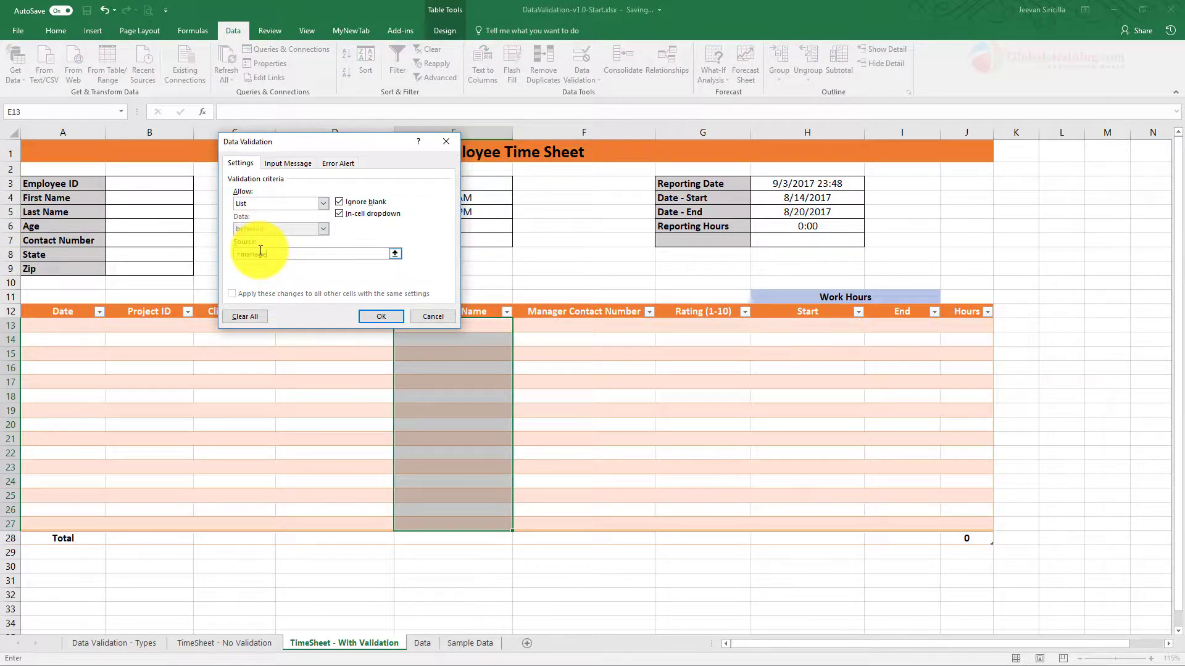
left_click(380, 316)
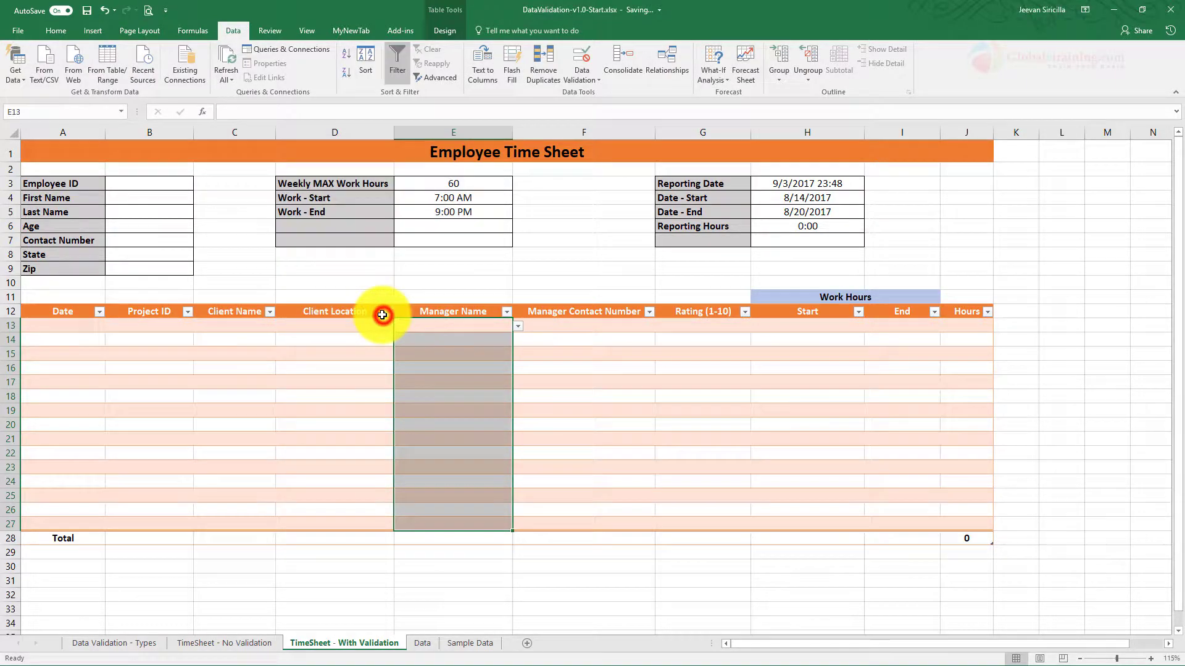
left_click(518, 328)
left_click(518, 328)
Step: Select the Rating (1-10) cells G13:G27 on the time sheet
left_click(474, 415)
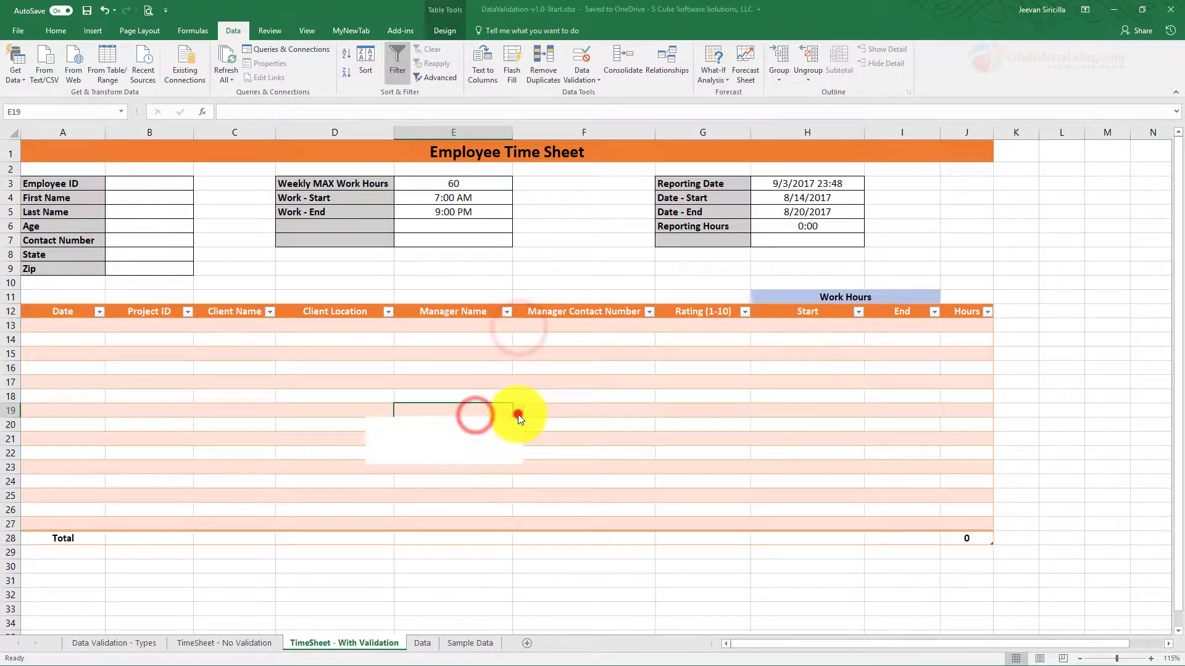
left_click_drag(563, 328, 596, 522)
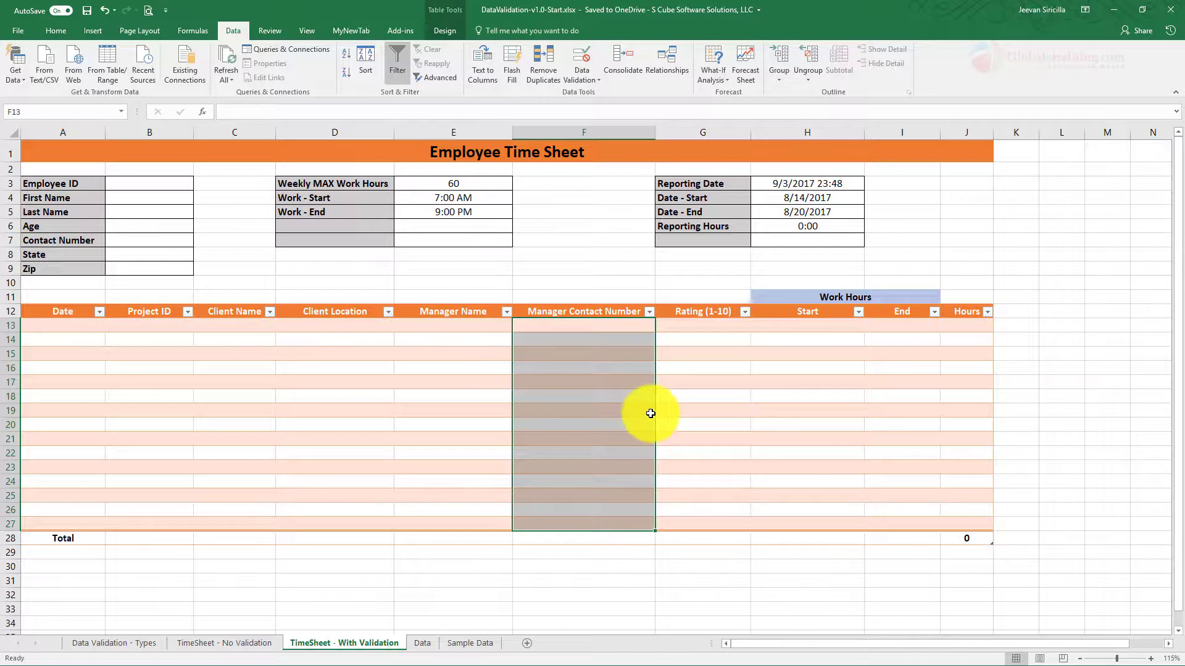
left_click(422, 643)
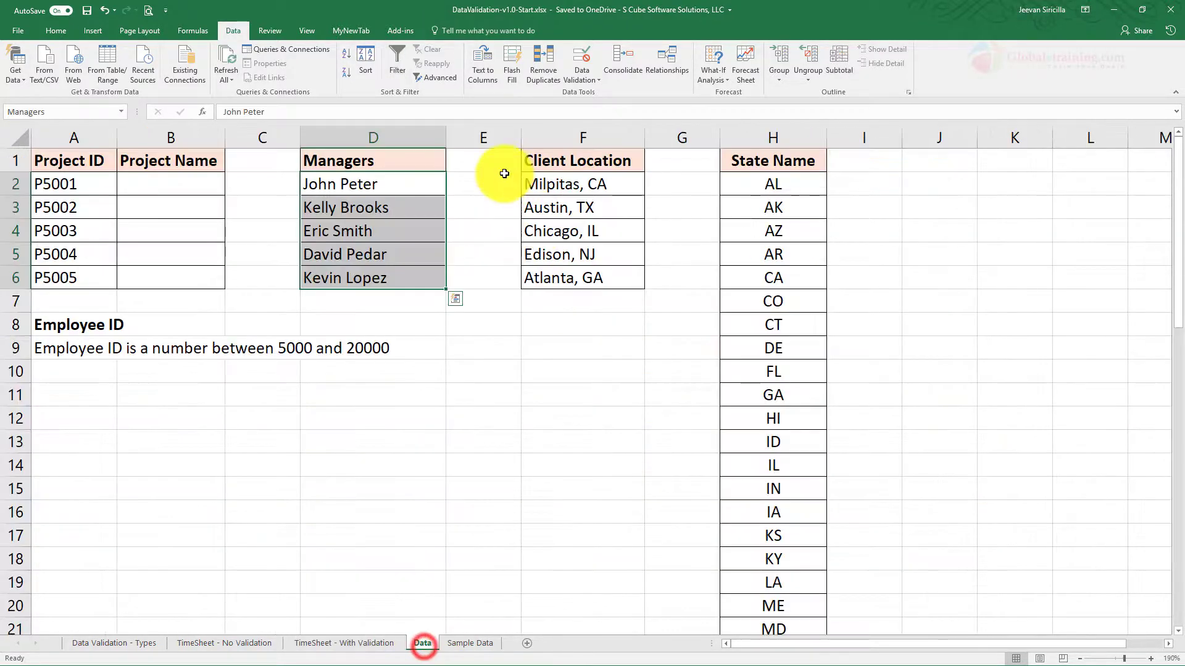
left_click(350, 644)
left_click(682, 365)
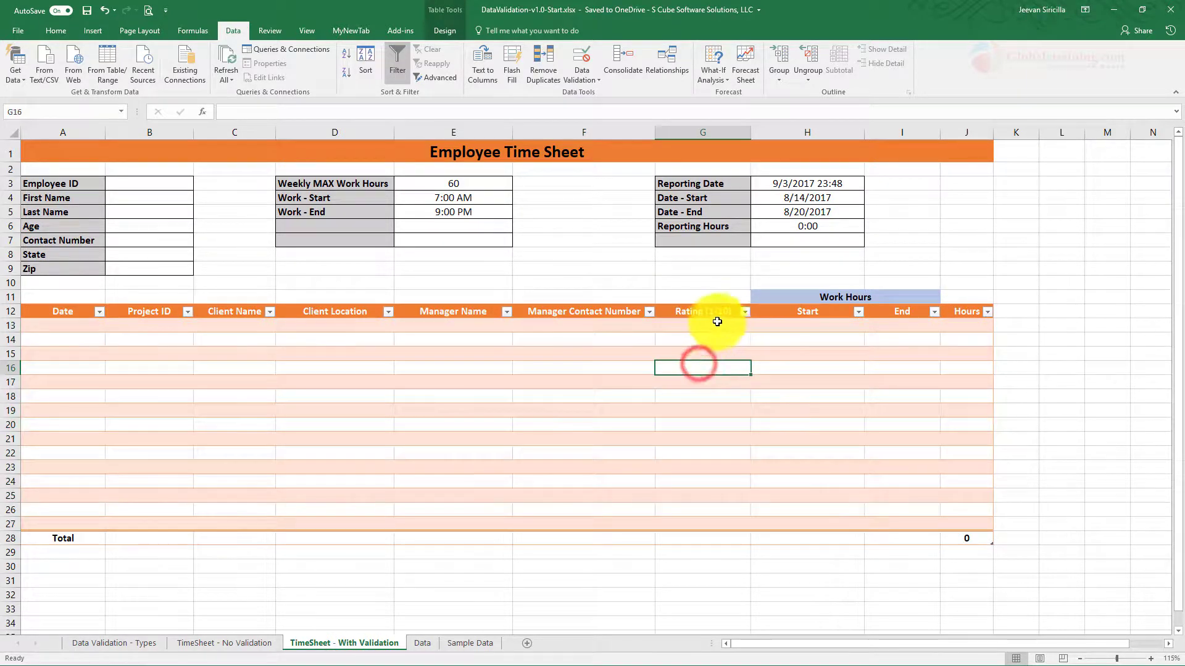
left_click_drag(713, 323, 714, 522)
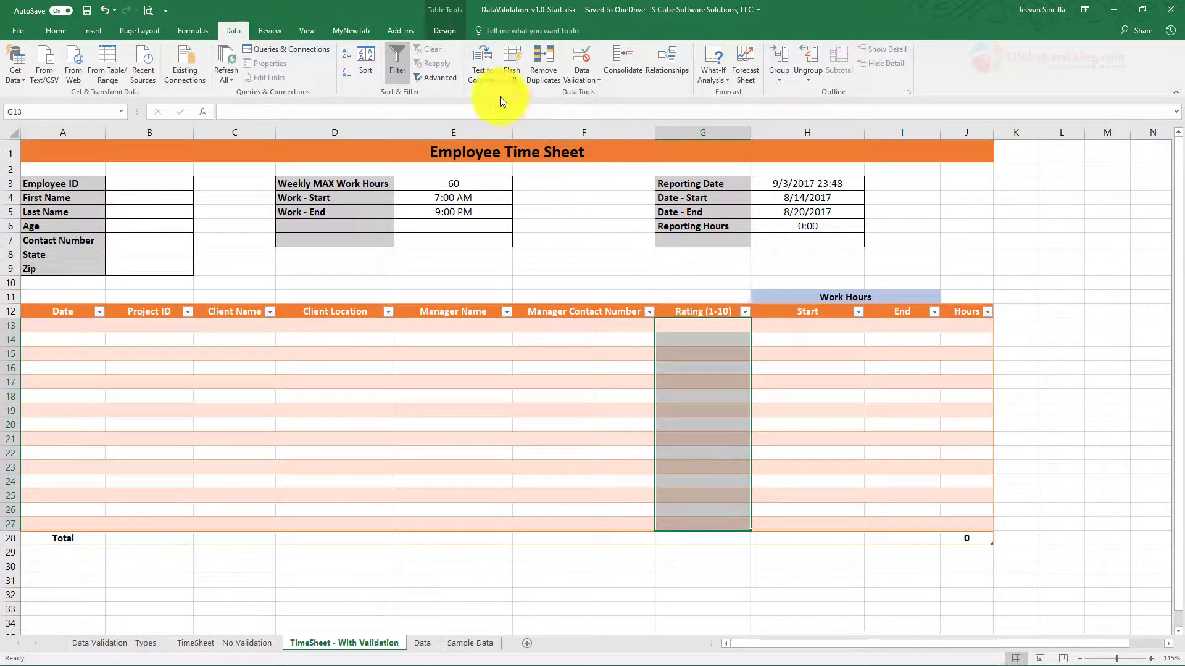
Step: Allow only whole numbers between 1 and 10 in the rating cells
left_click(575, 80)
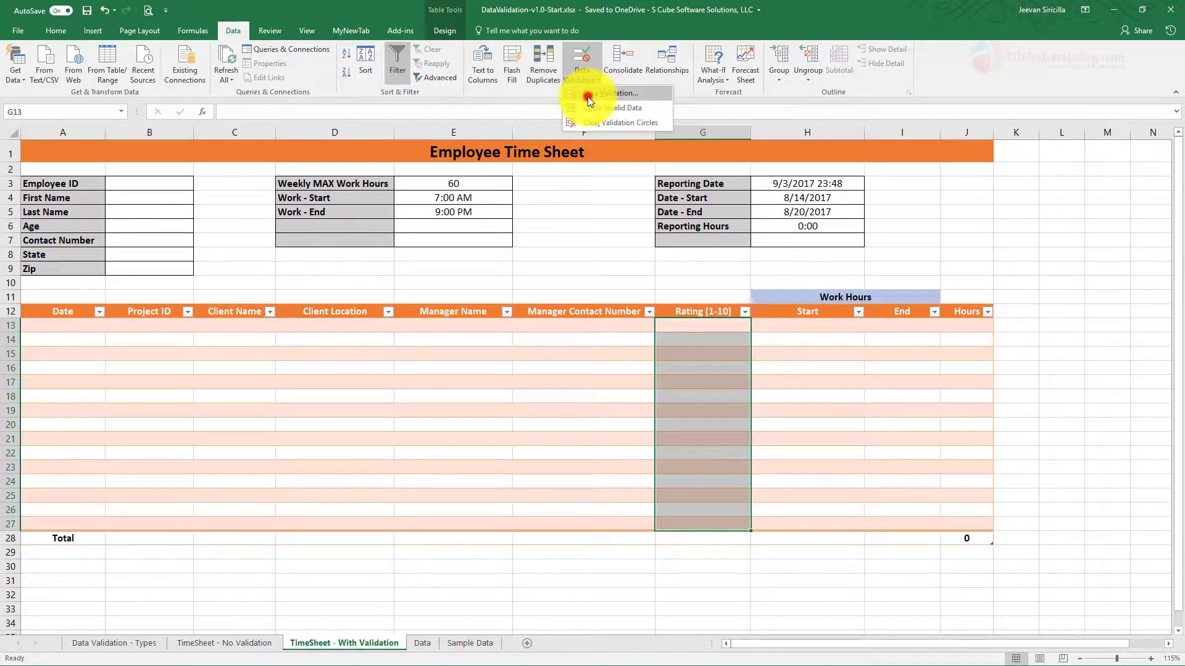
left_click(592, 93)
left_click(262, 205)
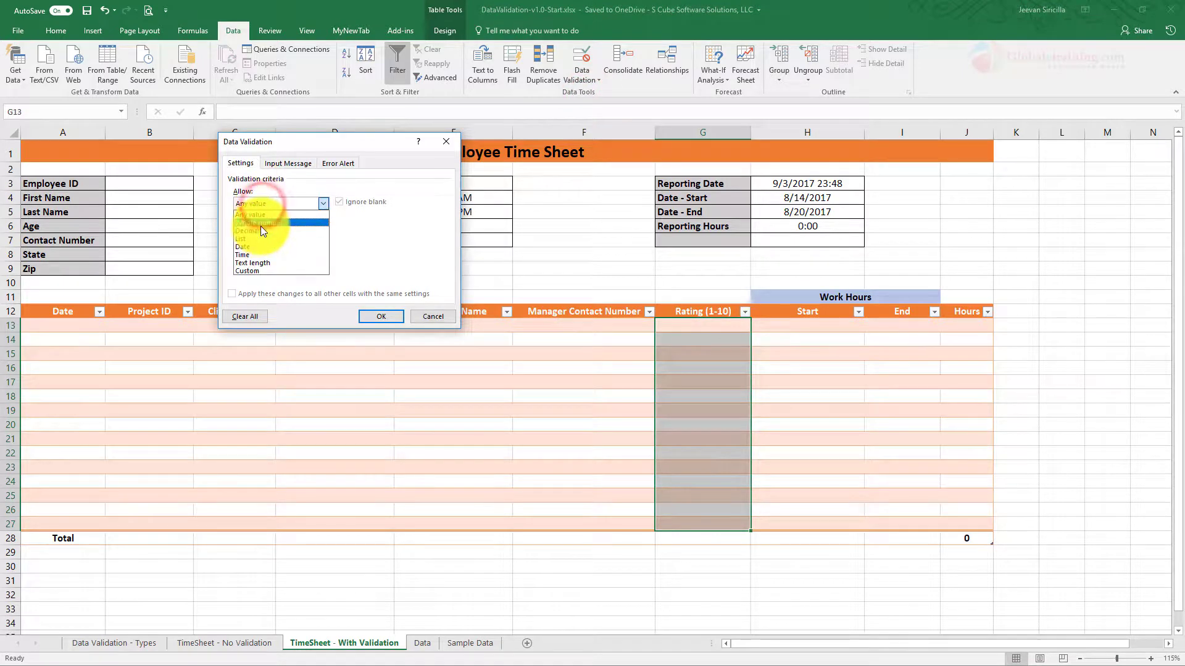
left_click(260, 225)
left_click(258, 253)
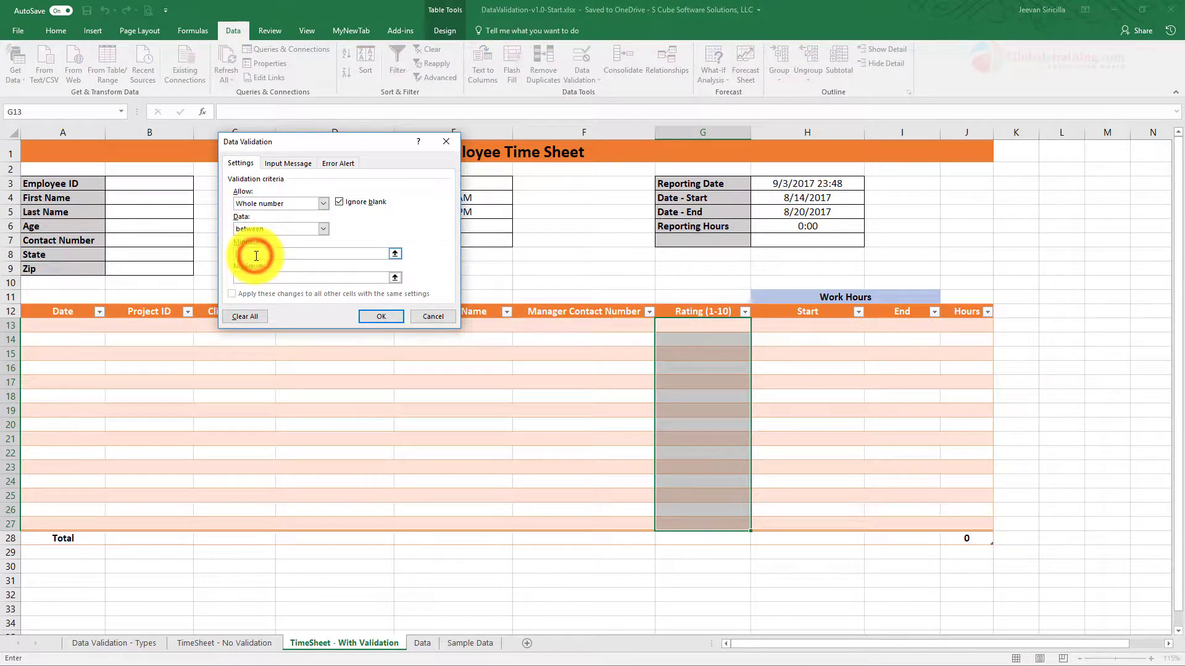
type("1")
left_click(265, 277)
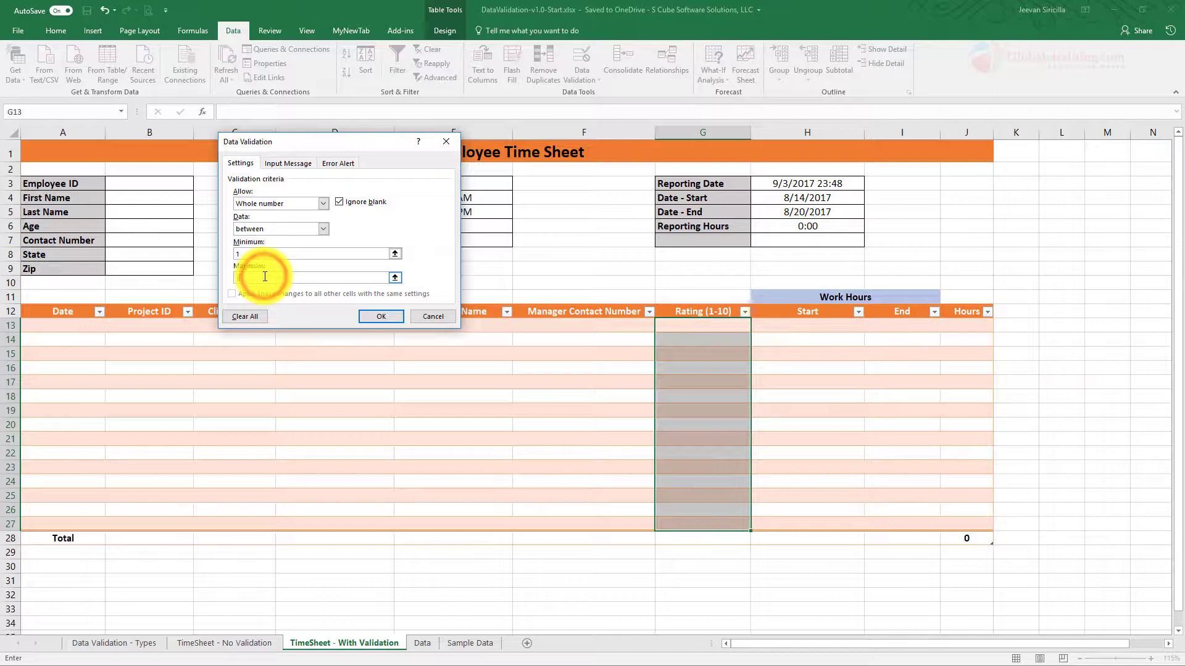
type("10")
Step: Add a Reminder input message reading 1 thru 10 and check it on rating cells
left_click(296, 164)
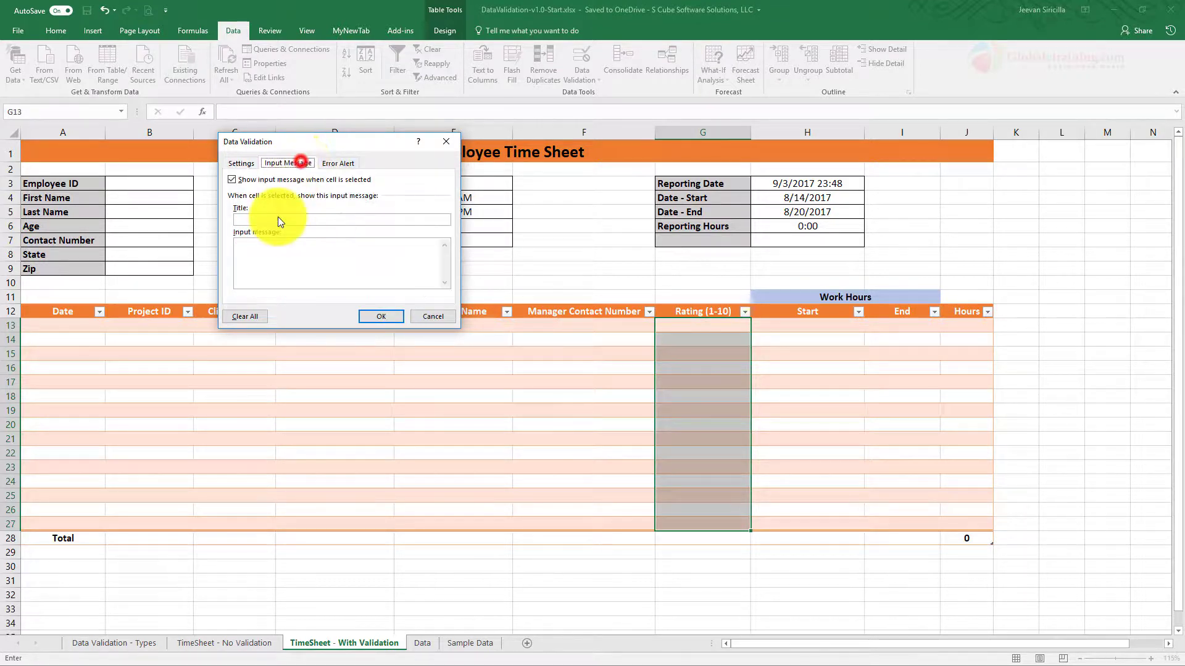
left_click(252, 220)
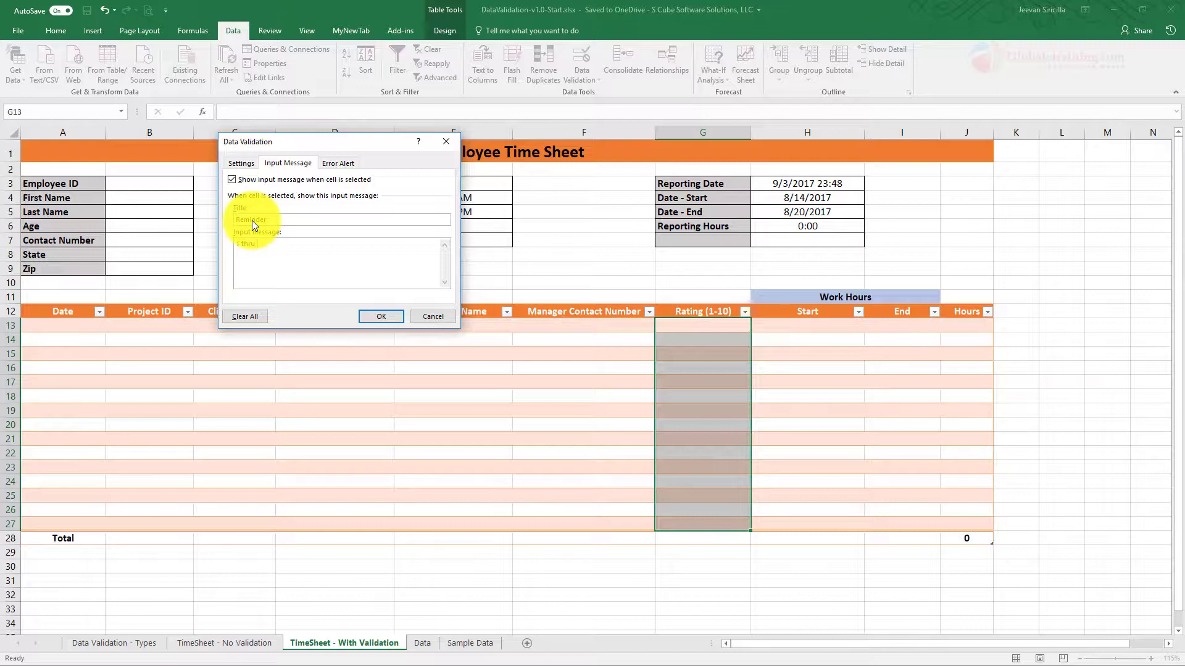
type("10")
left_click(381, 315)
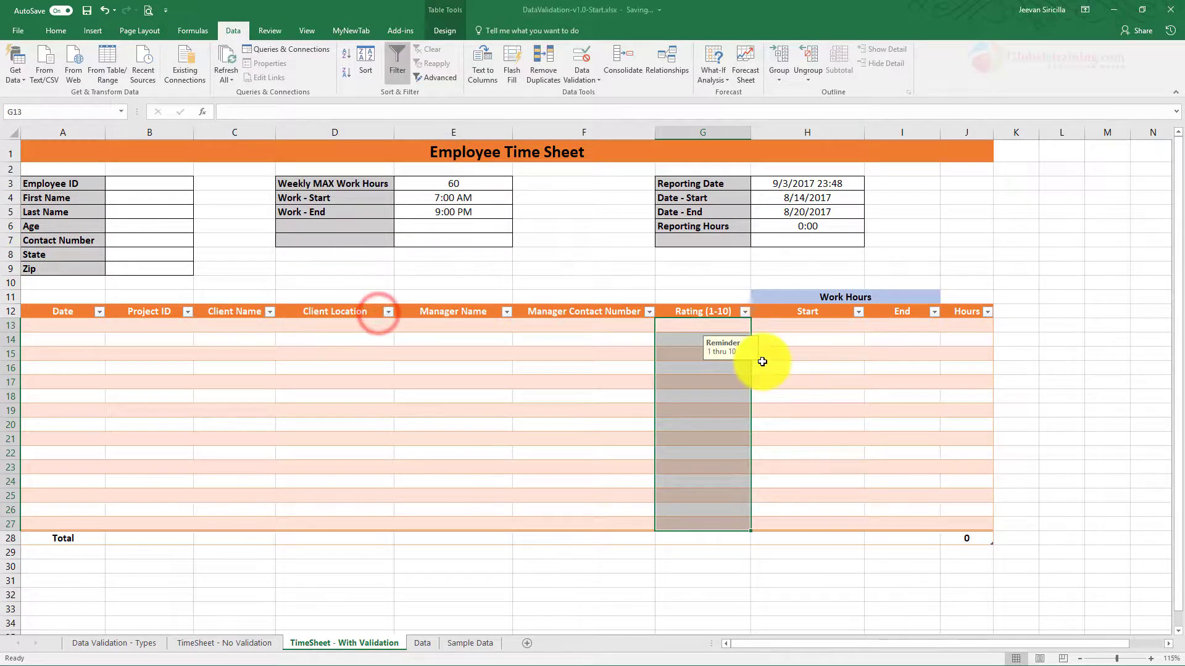
left_click(733, 383)
left_click(732, 455)
left_click(729, 387)
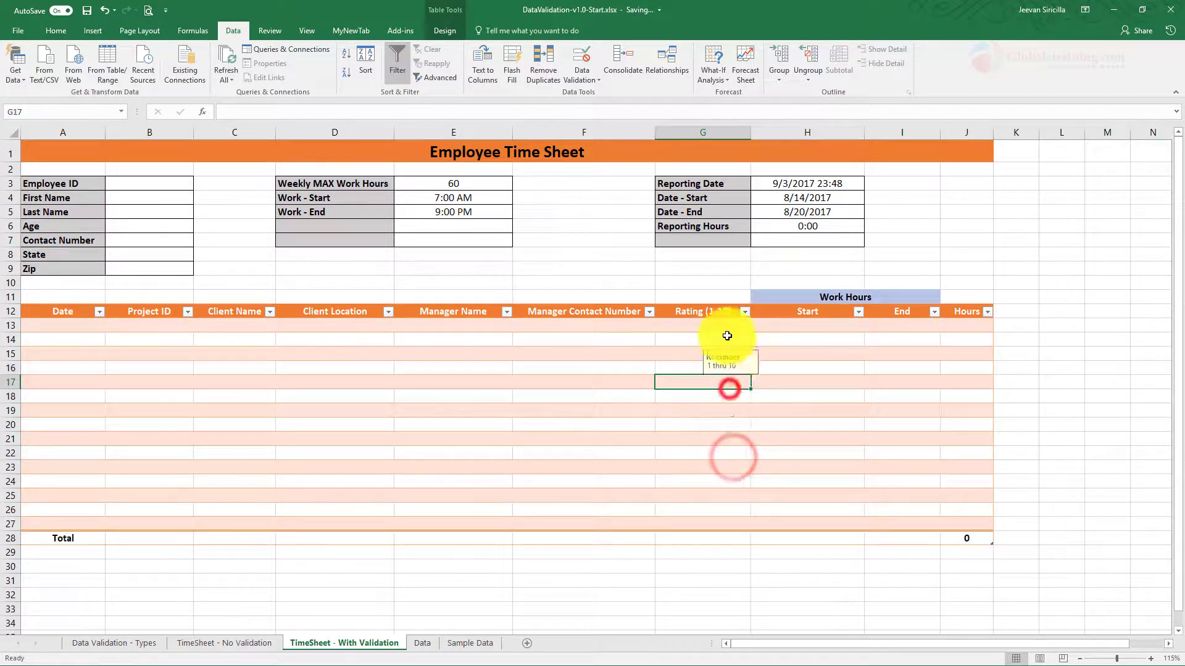
left_click(726, 335)
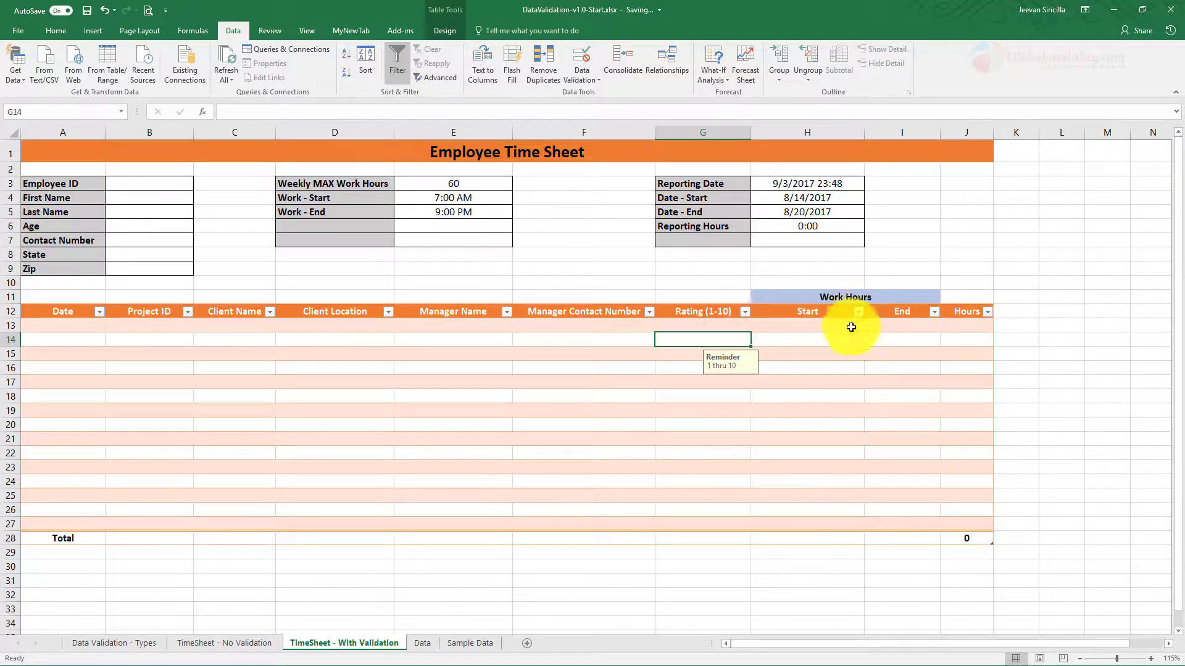
Step: Select the Start time cells H13:H27, after checking the Work - Start time in E4
left_click(818, 326)
left_click(911, 325)
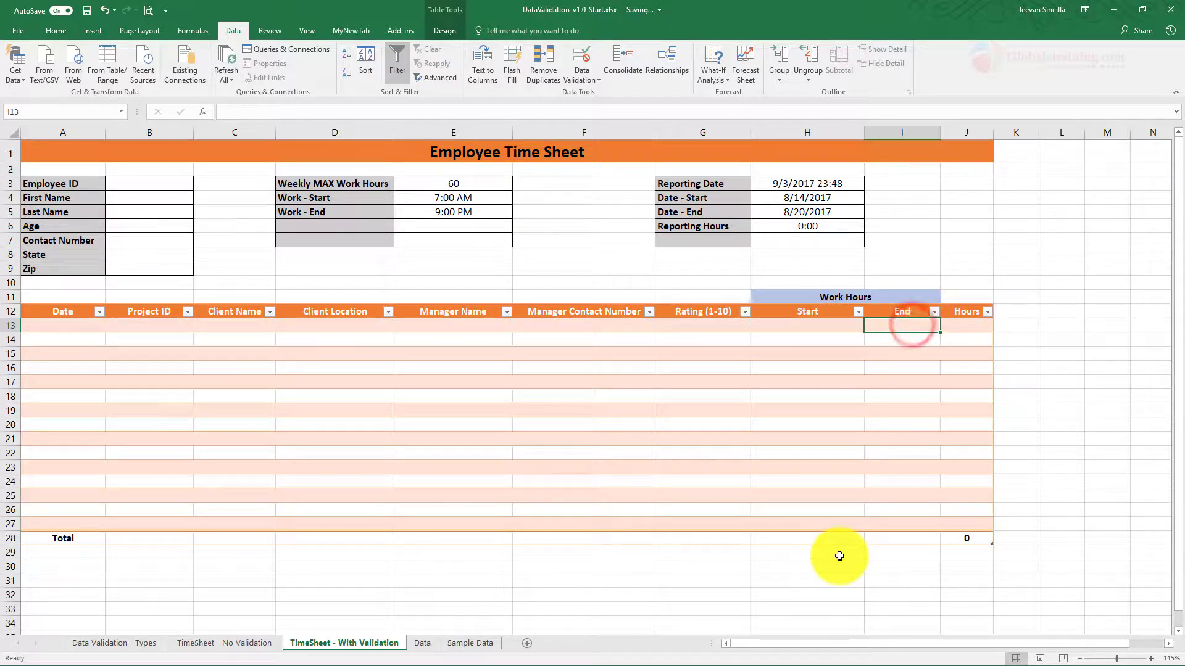
left_click_drag(820, 324, 827, 524)
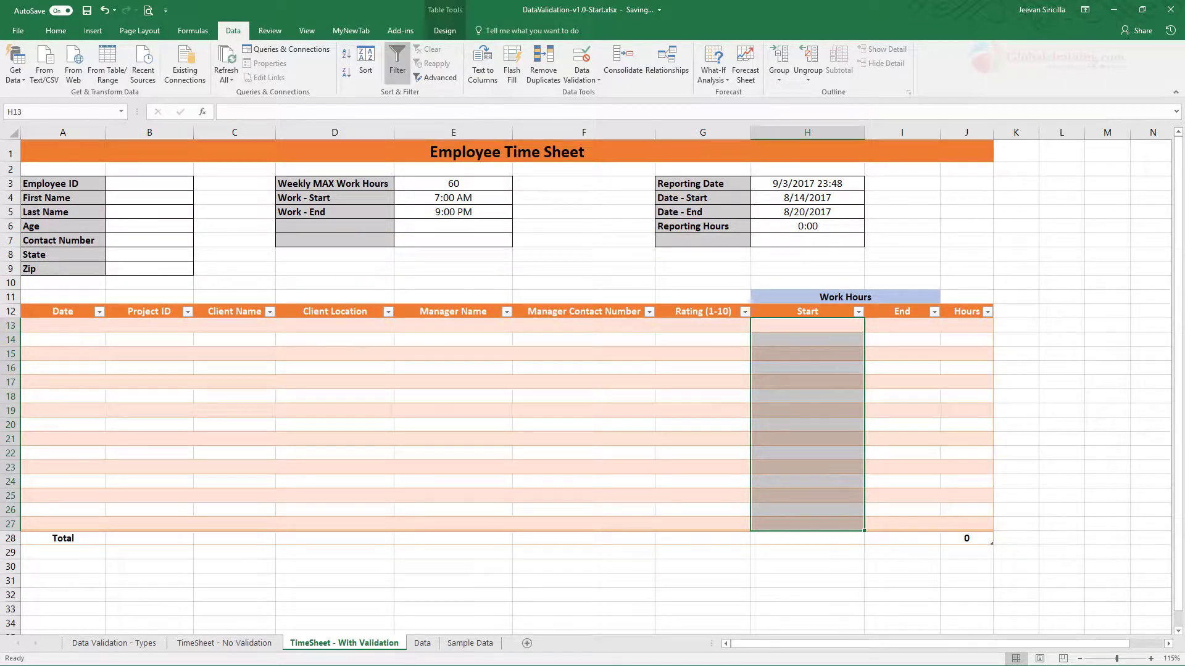
left_click(802, 347)
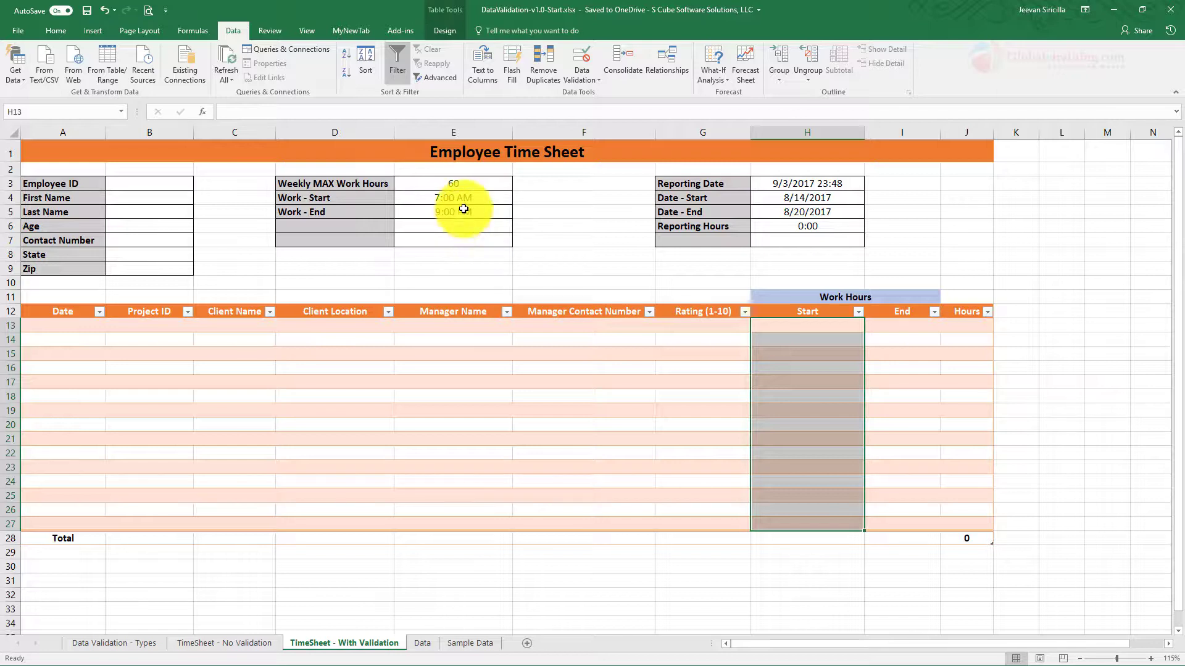
left_click(474, 197)
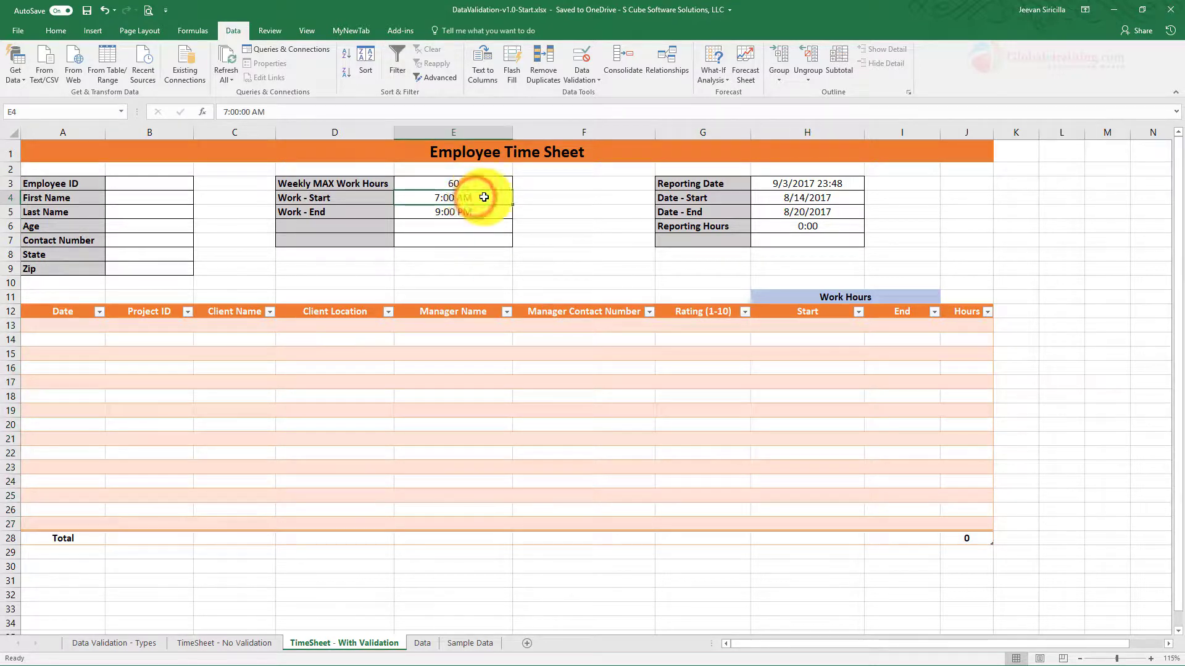
left_click(844, 396)
left_click_drag(807, 324, 808, 523)
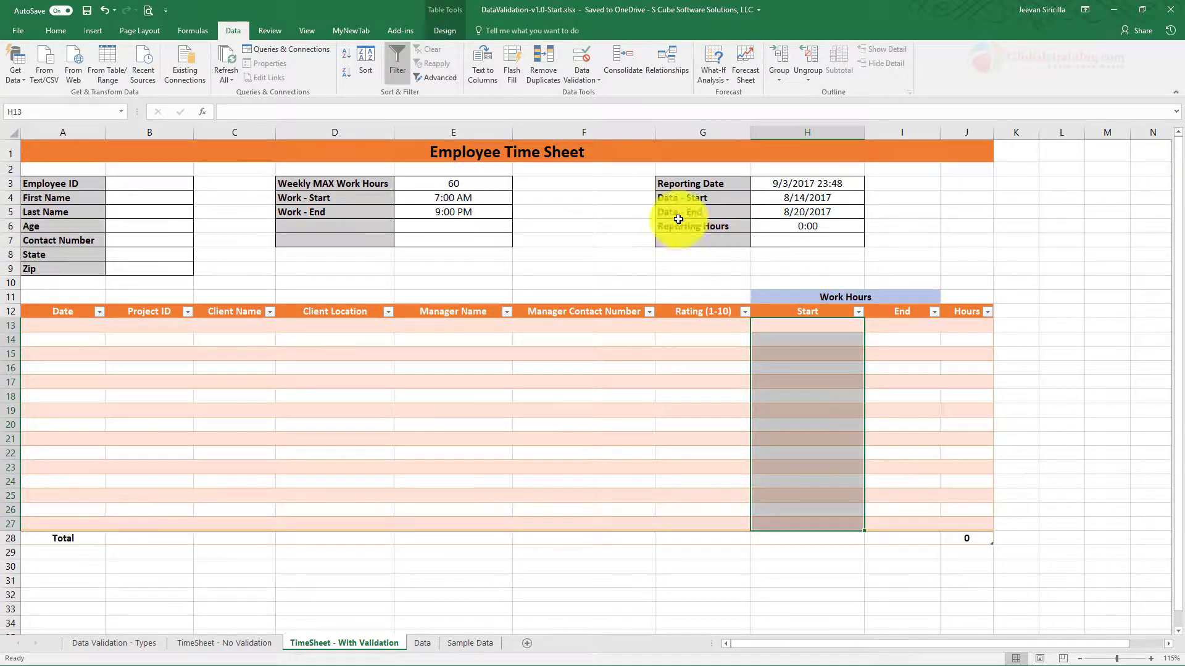
Step: Set the Start cells' data validation to allow only Time values
left_click(586, 83)
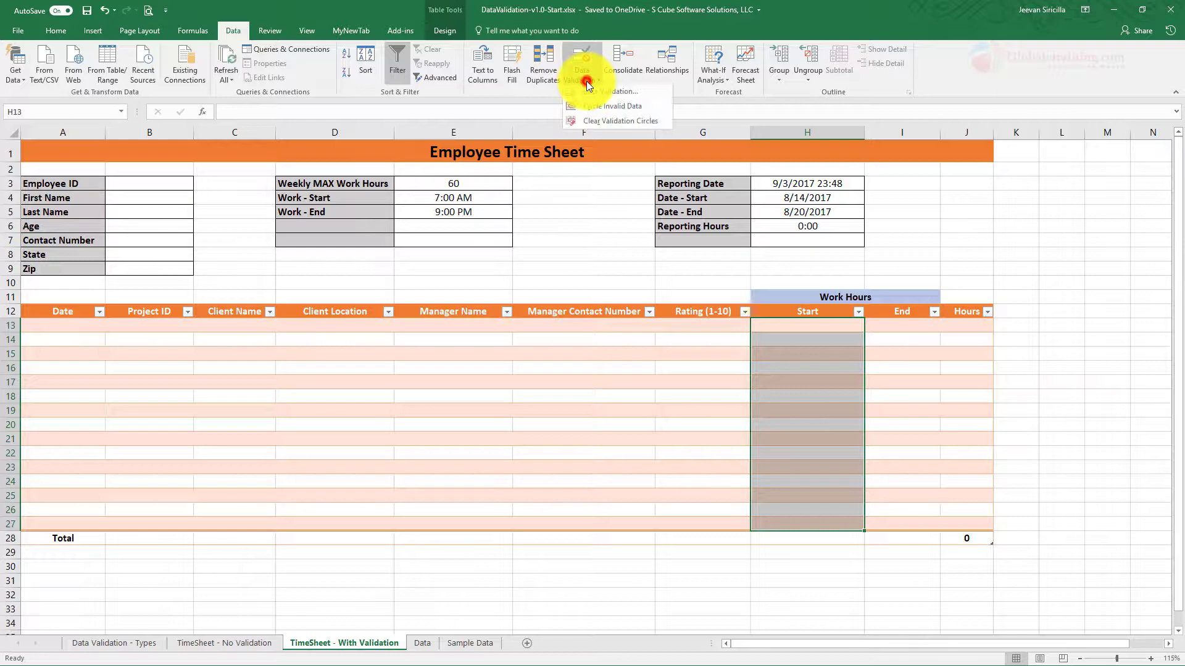
left_click(600, 96)
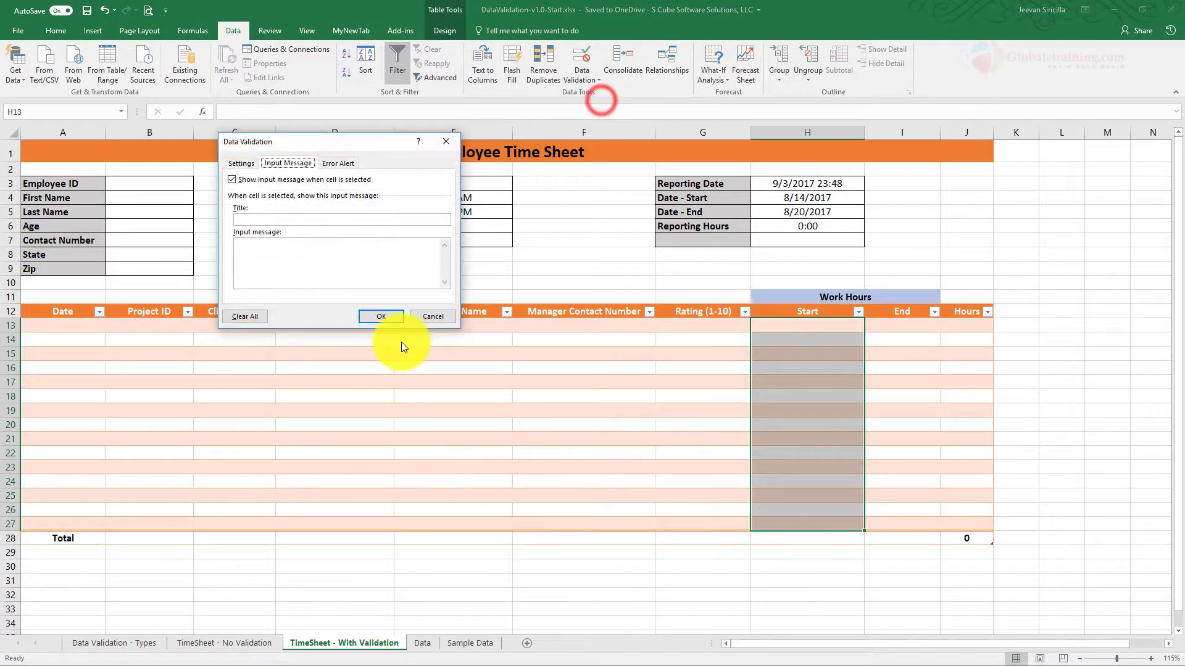
left_click(250, 162)
left_click(260, 201)
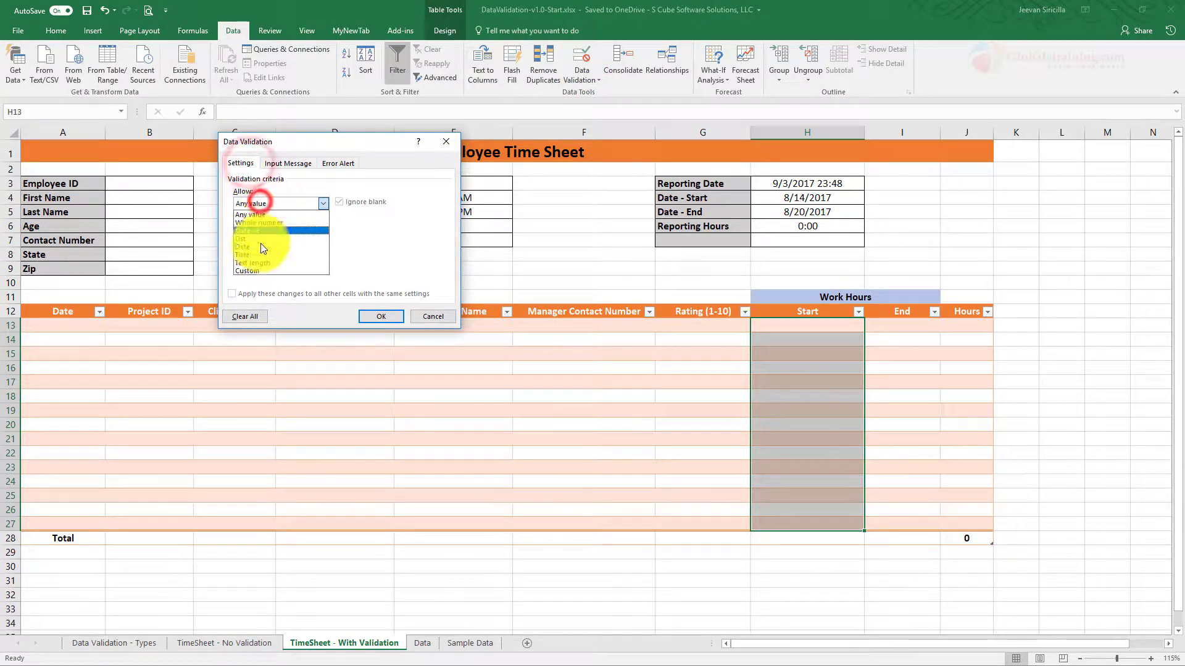
left_click(257, 254)
left_click_drag(305, 143, 312, 279)
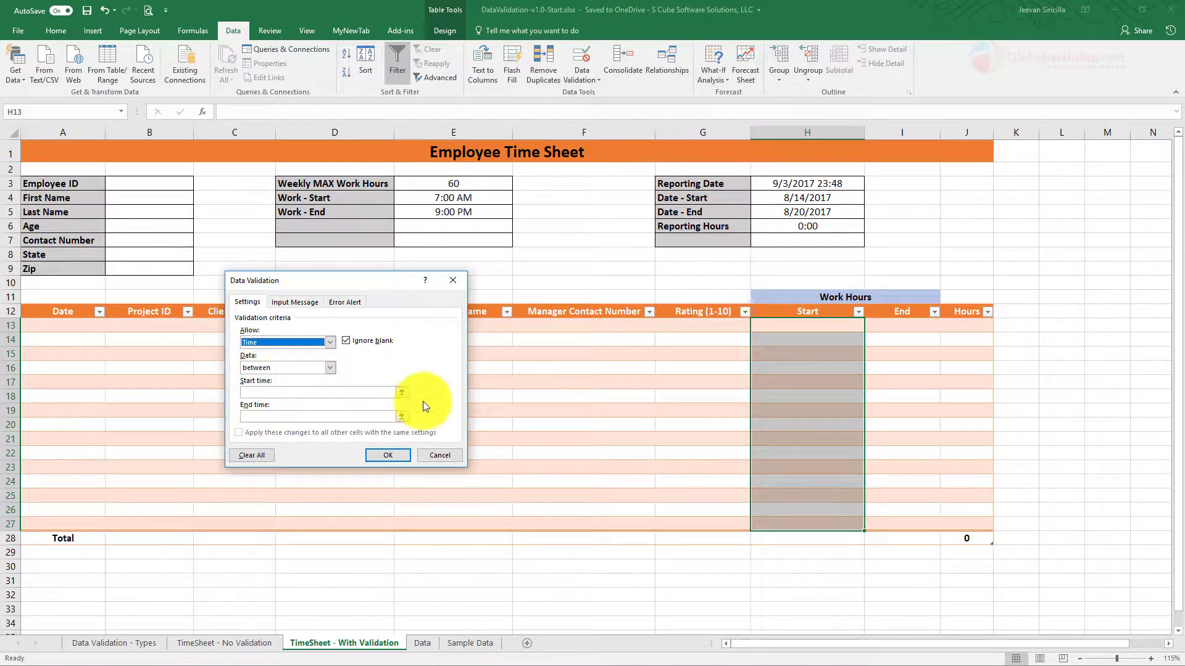
Step: Bound the time rule between =E4 and =E5 and apply it
left_click(402, 393)
left_click(445, 198)
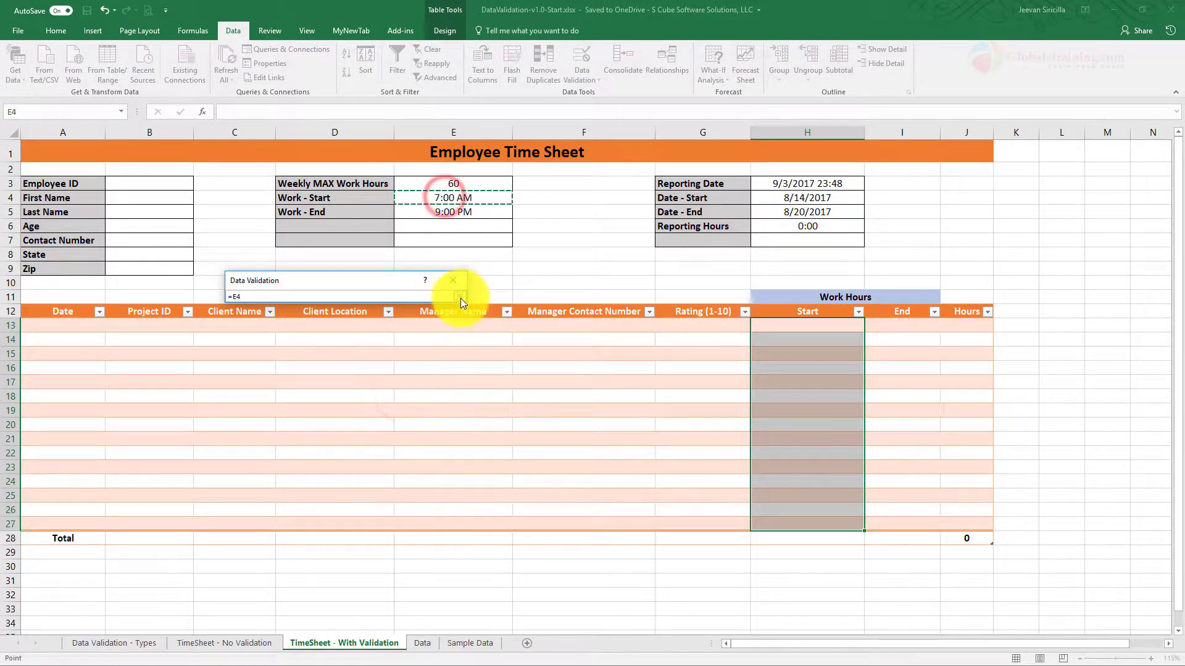
left_click(460, 297)
left_click(272, 416)
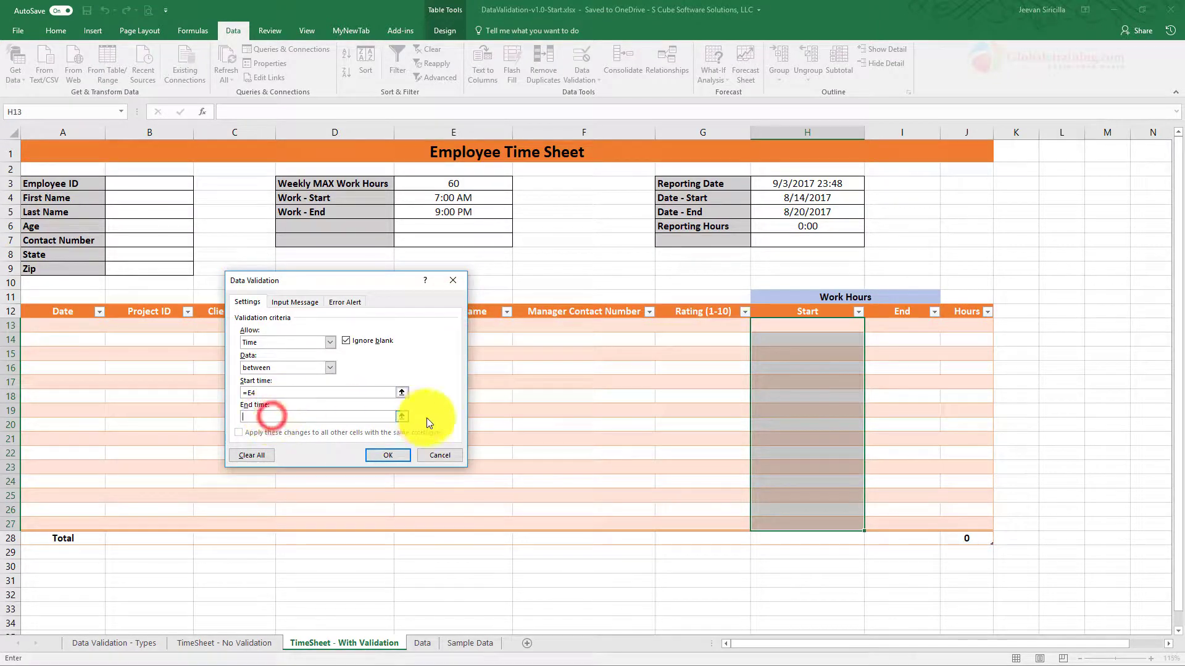
left_click(402, 417)
left_click(448, 213)
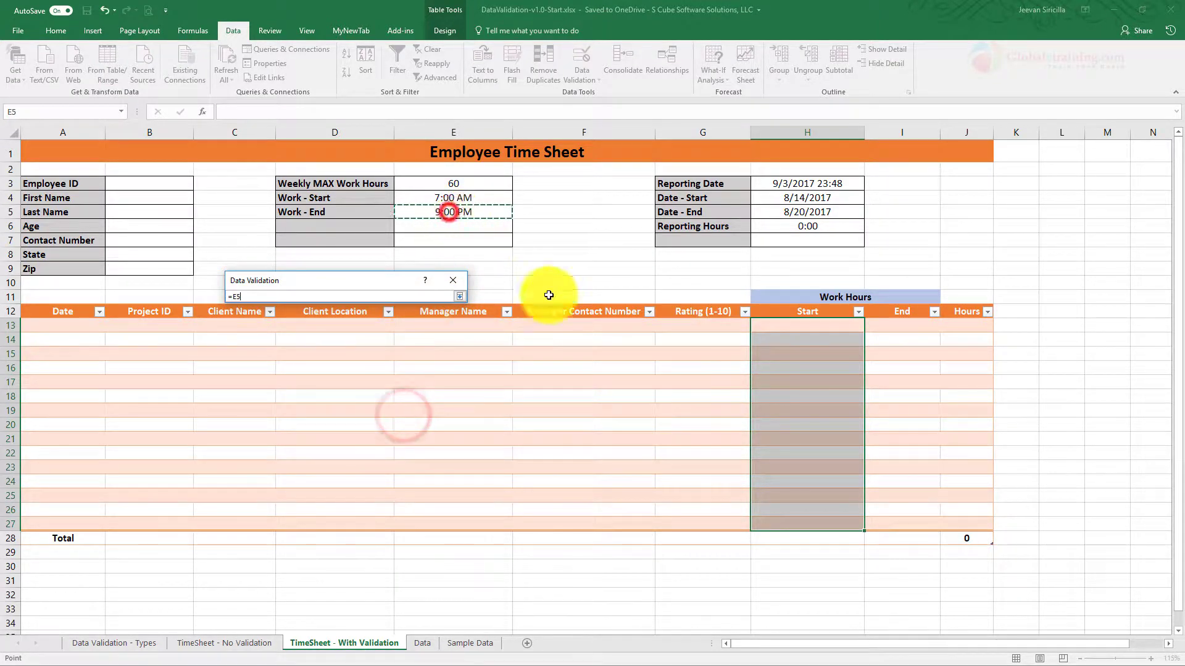
left_click(460, 296)
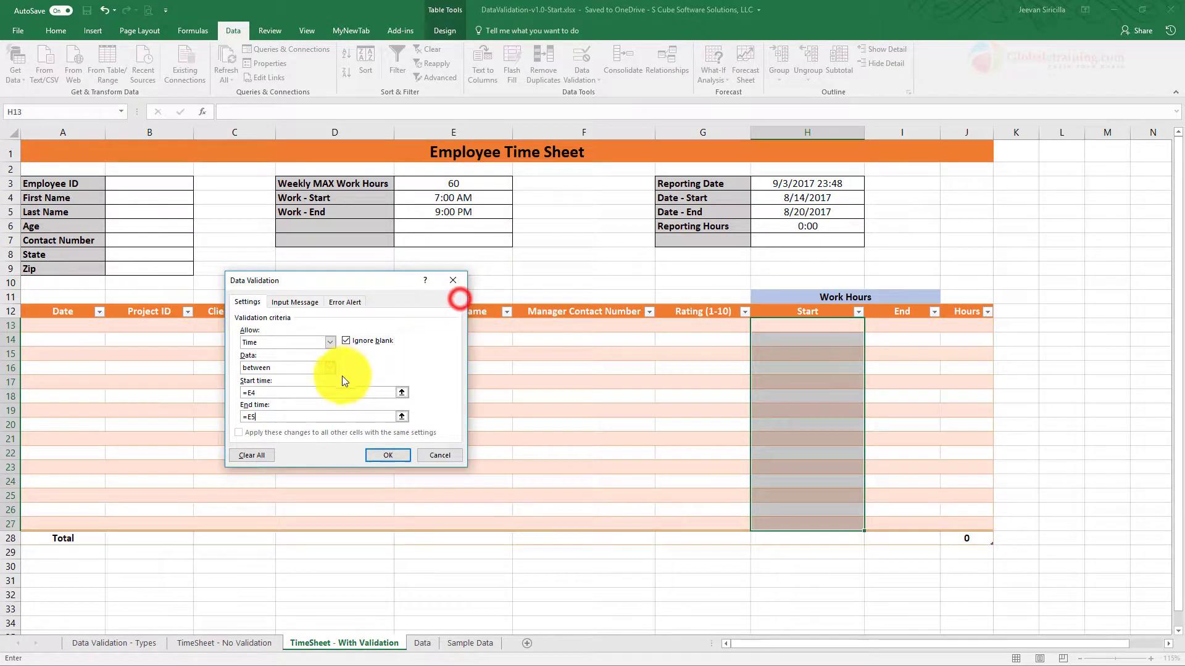
left_click(395, 458)
Step: Enter 6 am in H13, see it rejected, then enter 7:01 am instead
left_click(815, 321)
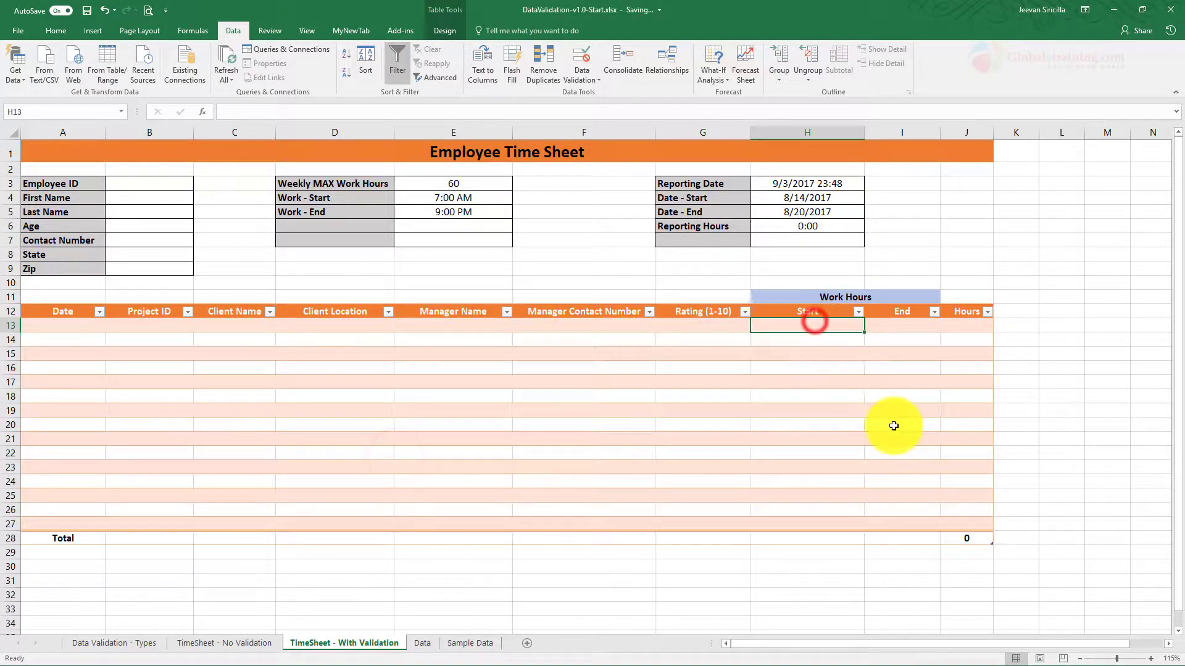
type("6")
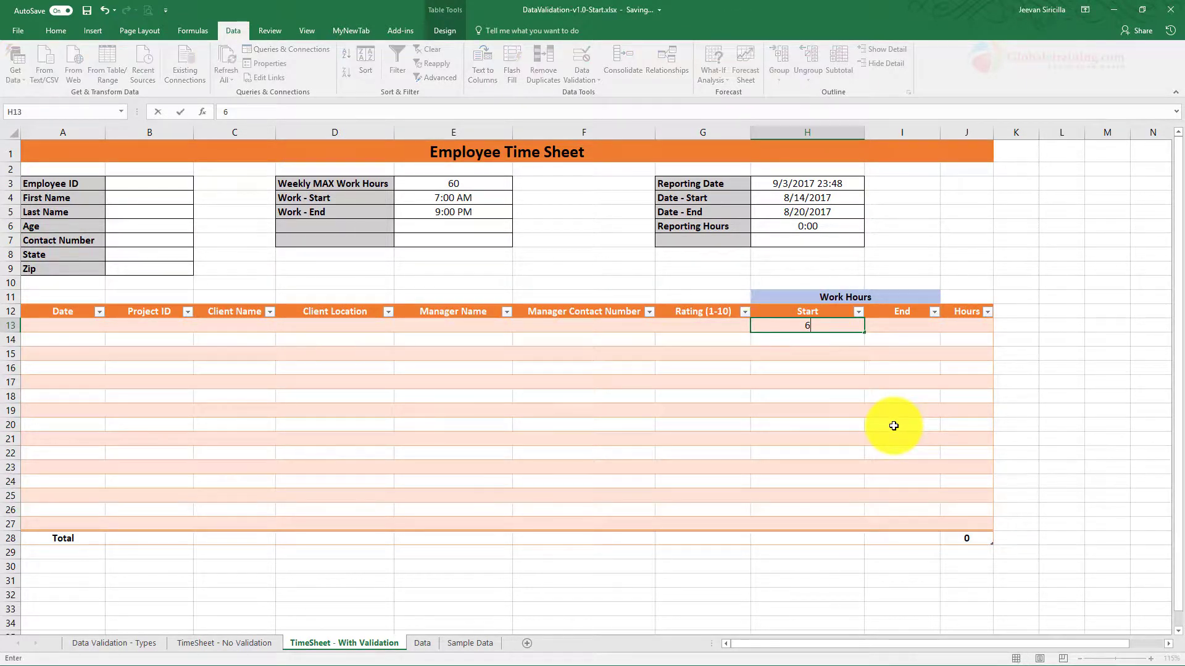
type(" am")
key("Return")
key("Return")
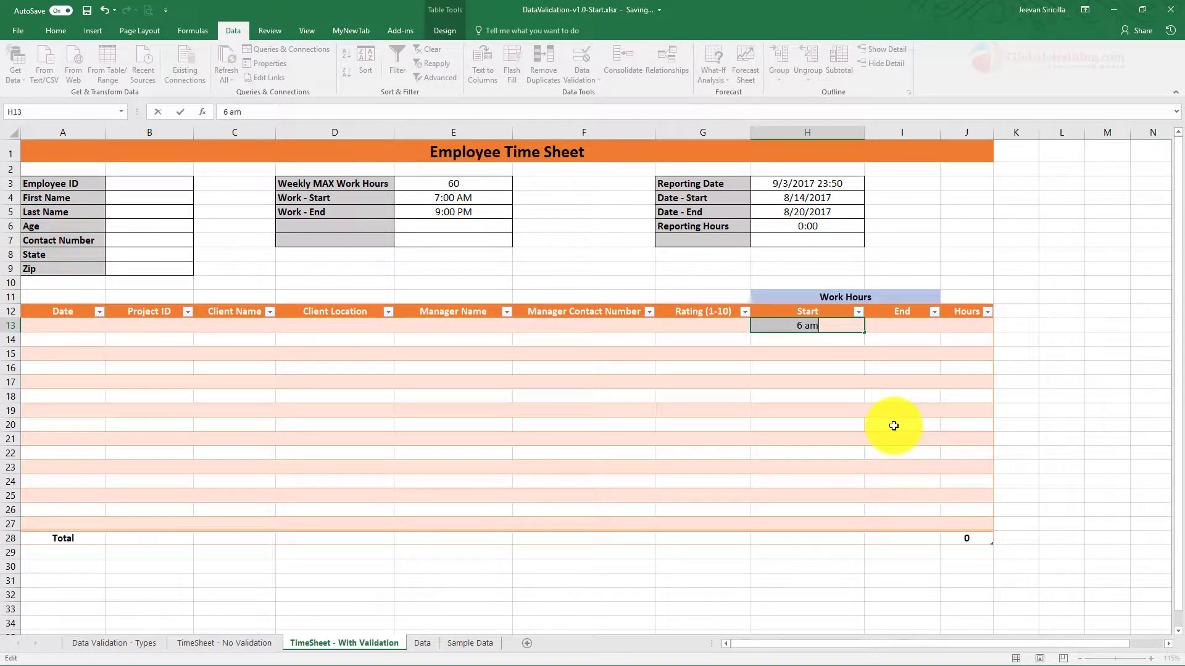
type("7:01")
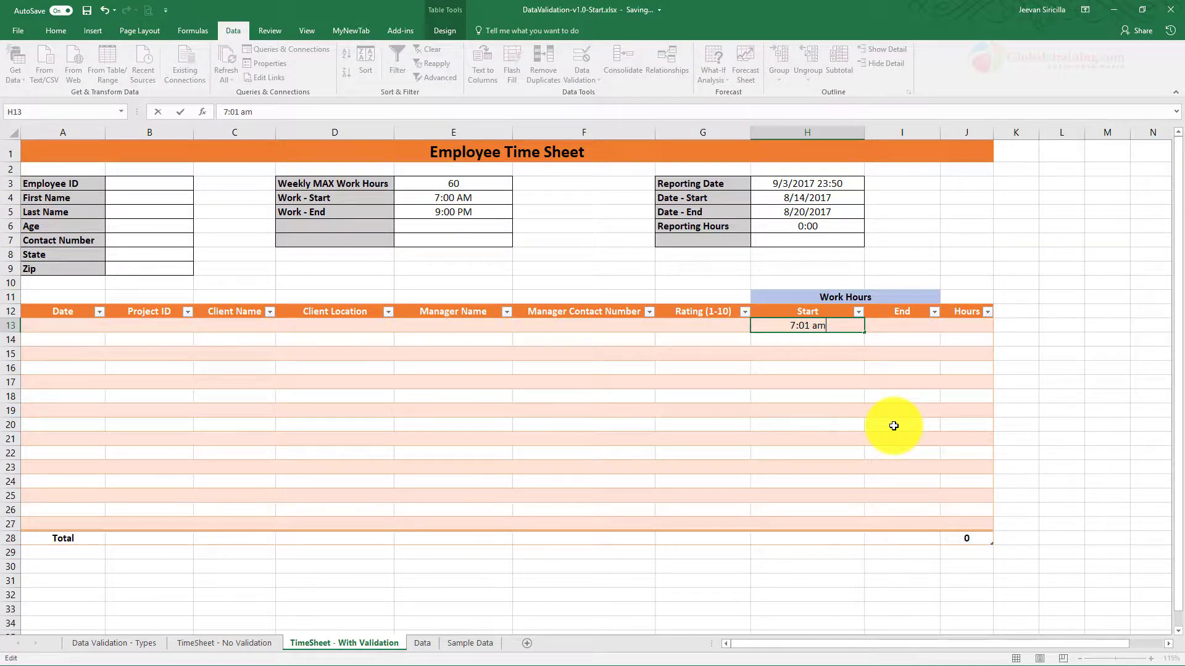
key("Return")
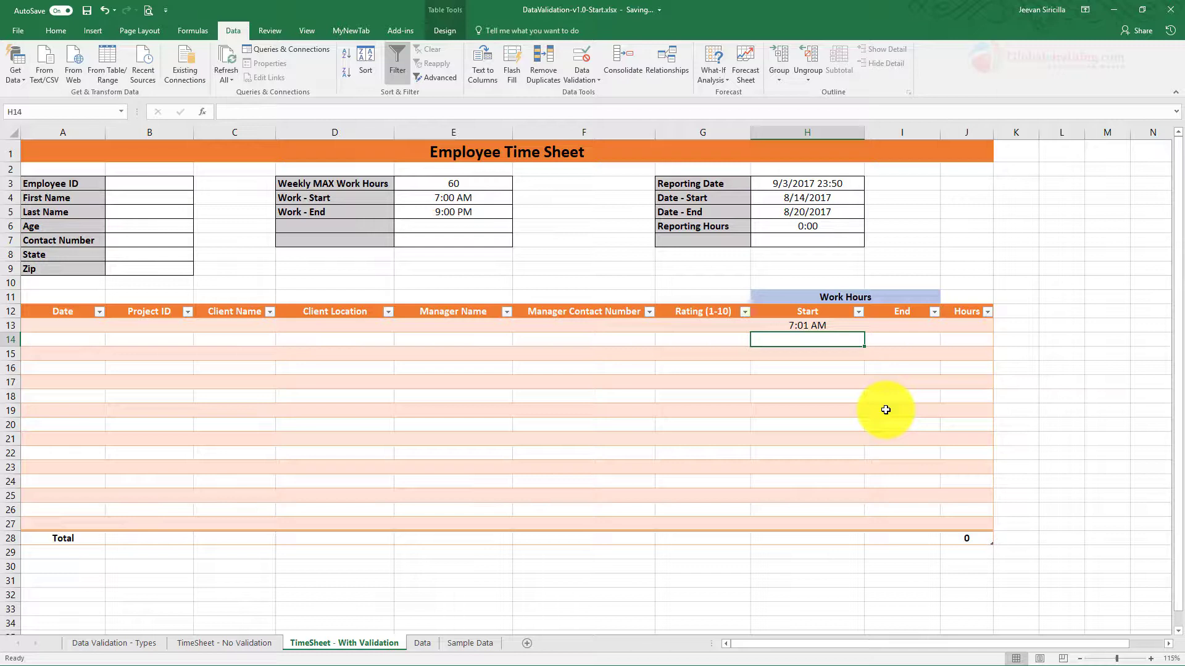
Step: Copy H13:H26 into the End column at I13, then clear the pasted 7:01 AM from I13
left_click(898, 325)
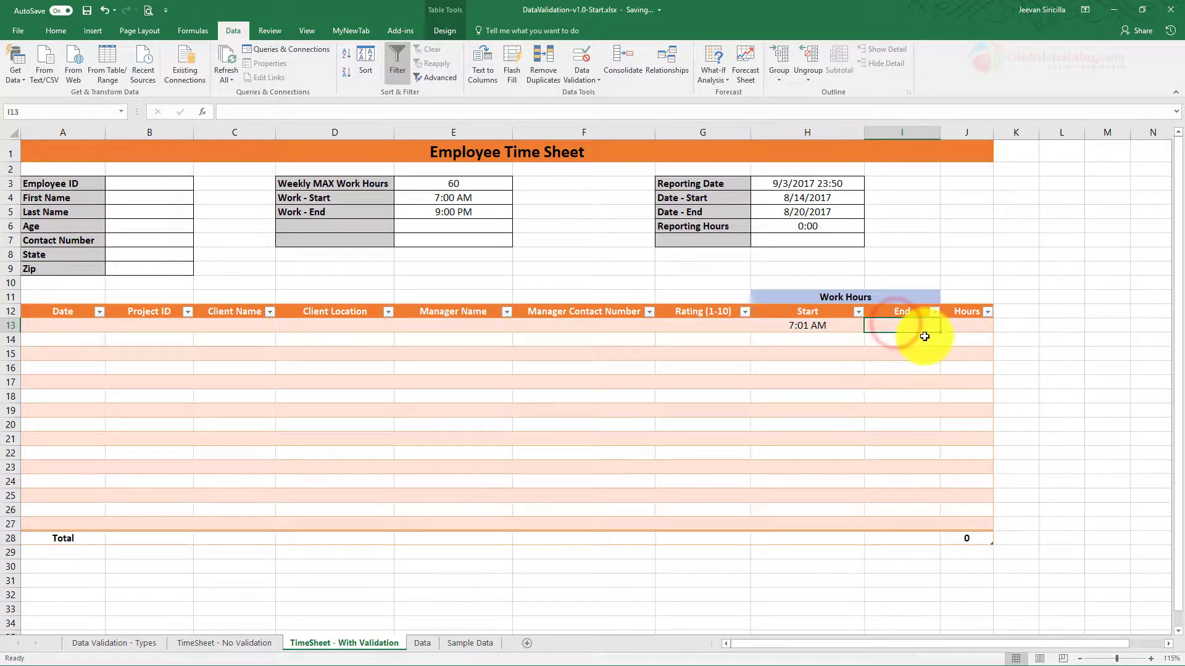
left_click_drag(813, 324, 835, 513)
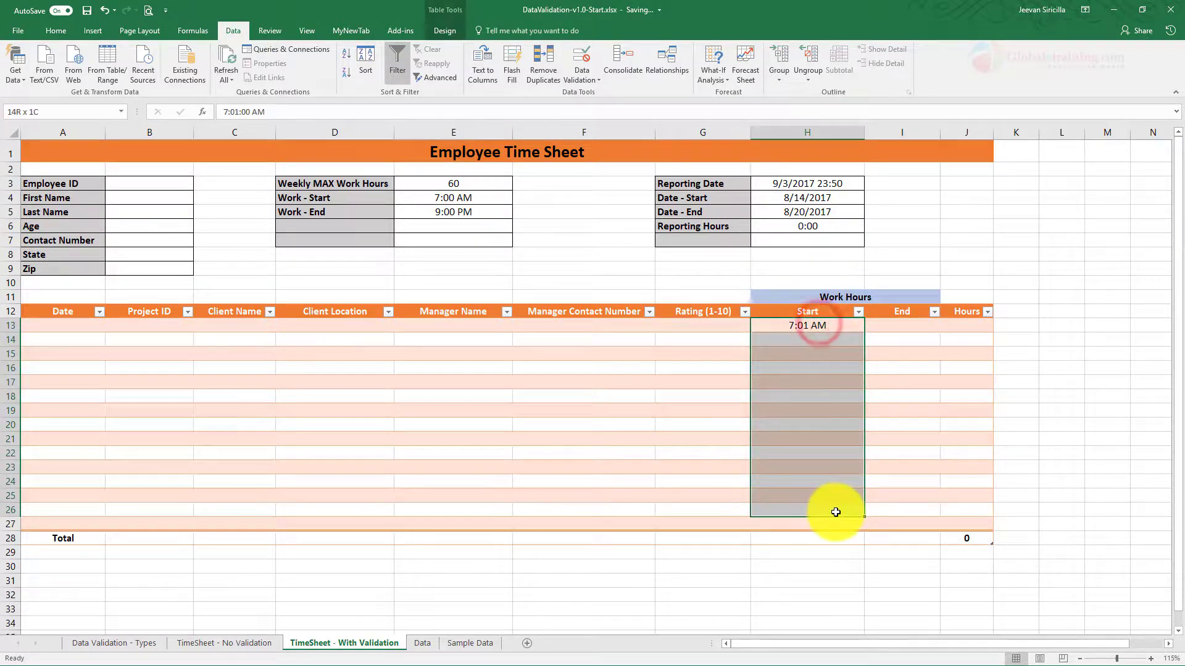
key("ctrl+c")
left_click(898, 325)
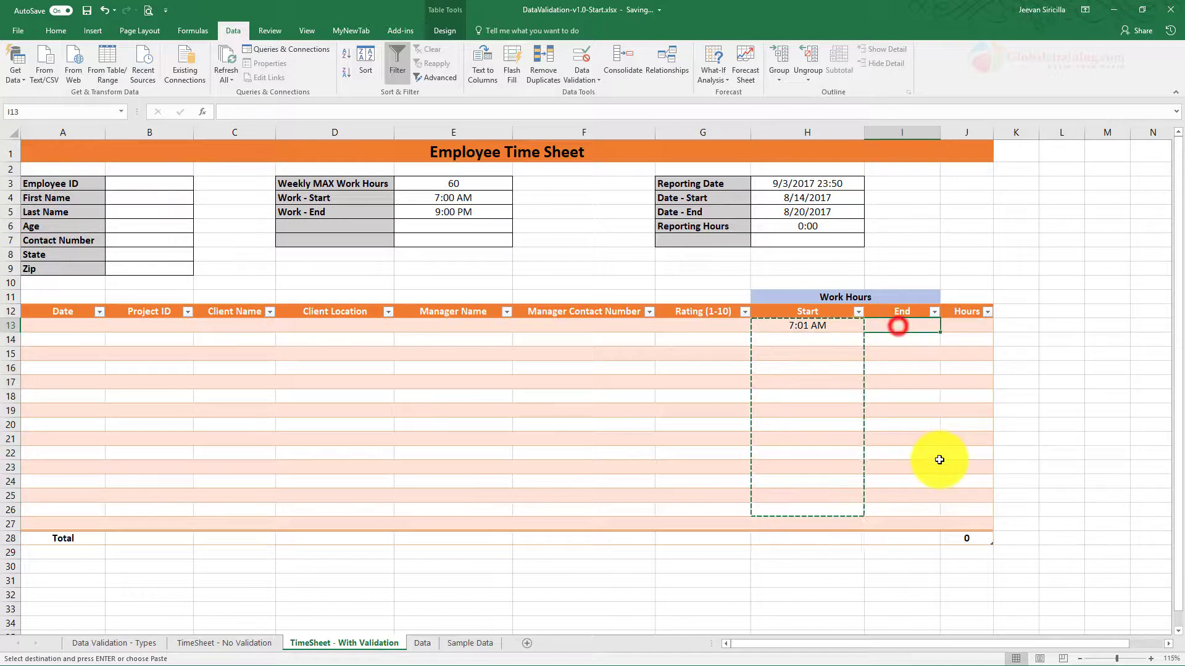
key("ctrl+v")
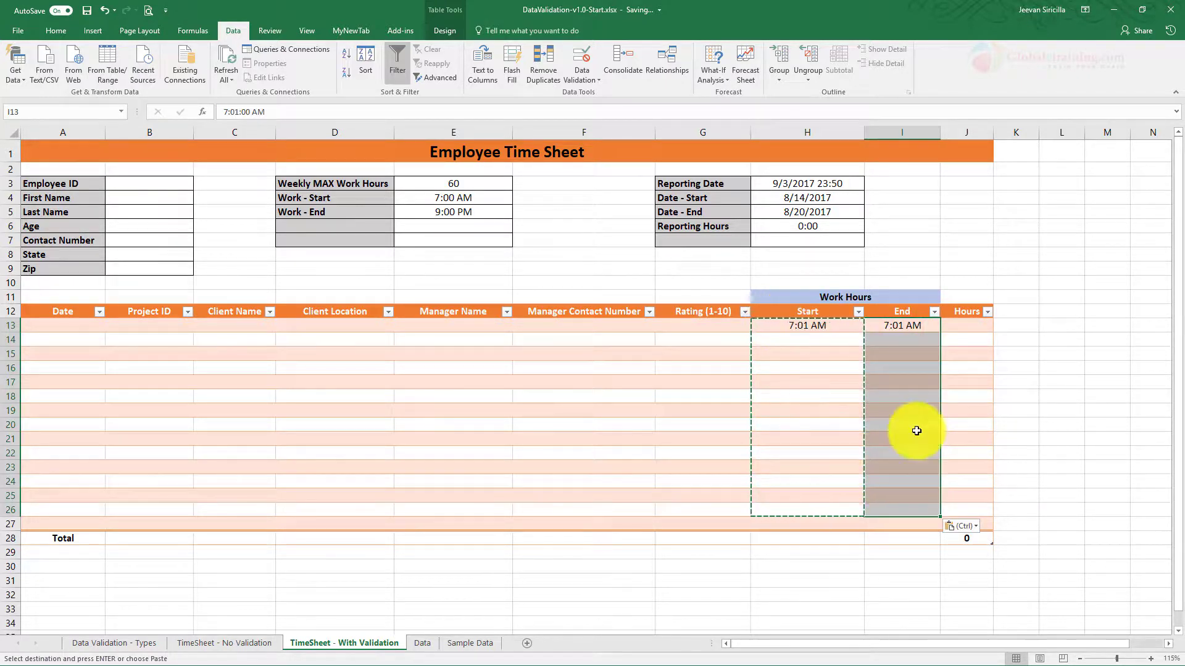
left_click(905, 325)
key("Delete")
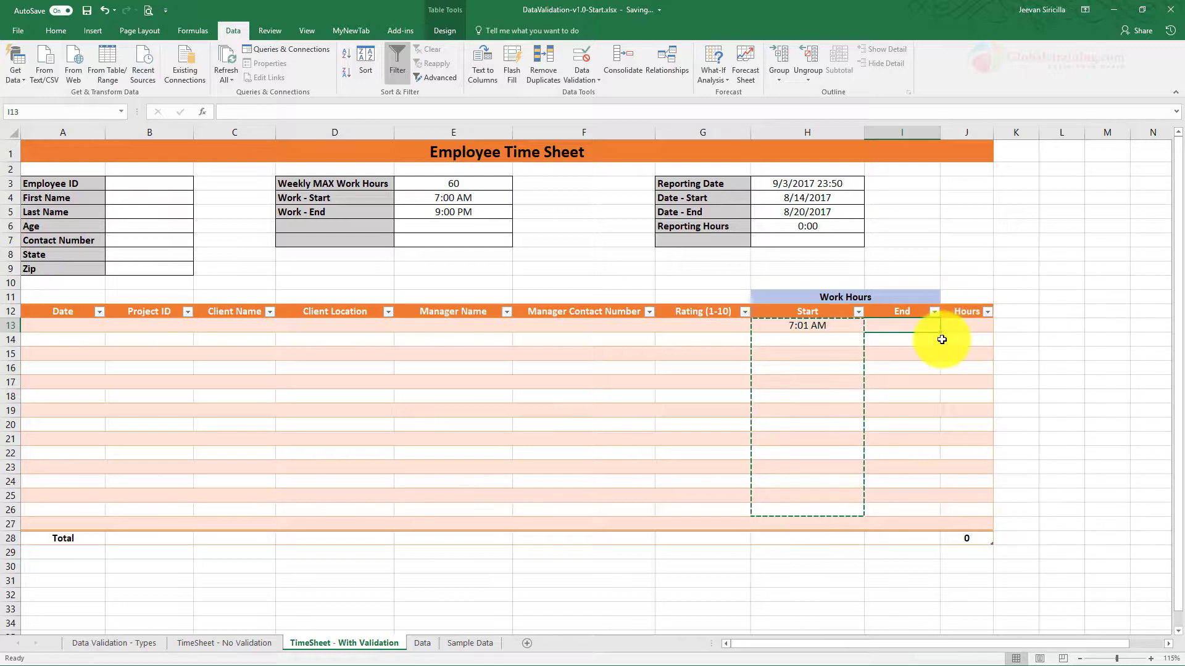
Step: Enter End times 6 am in I13 and 8 pm in I14
type("6")
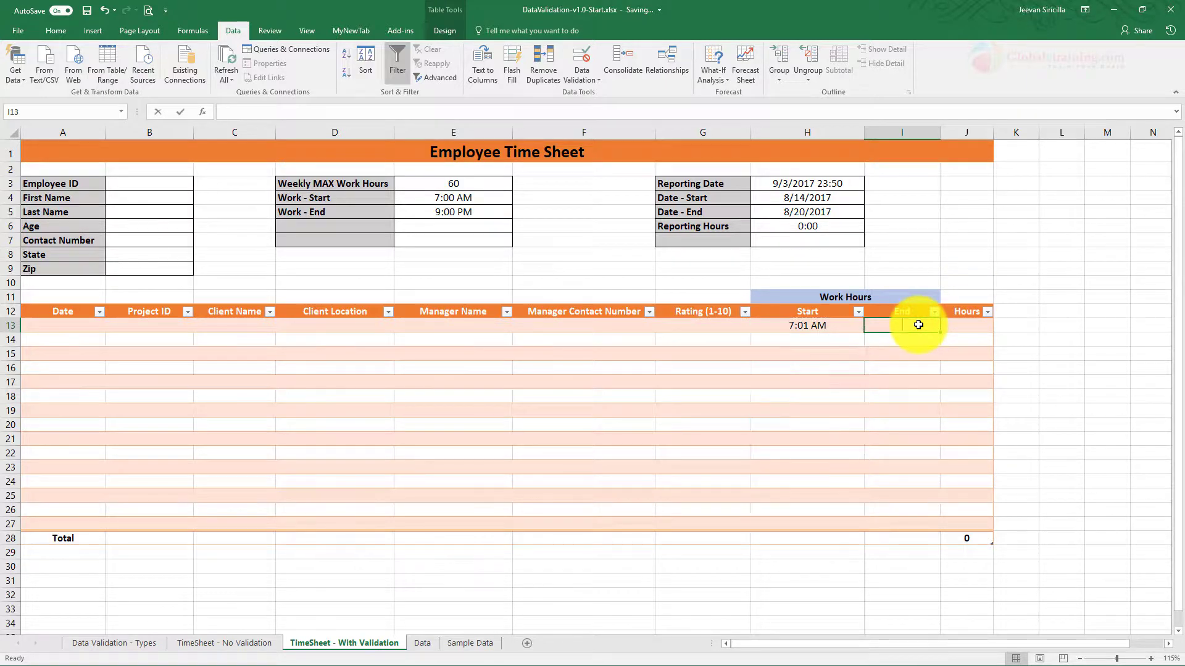
type(" am")
key("Return")
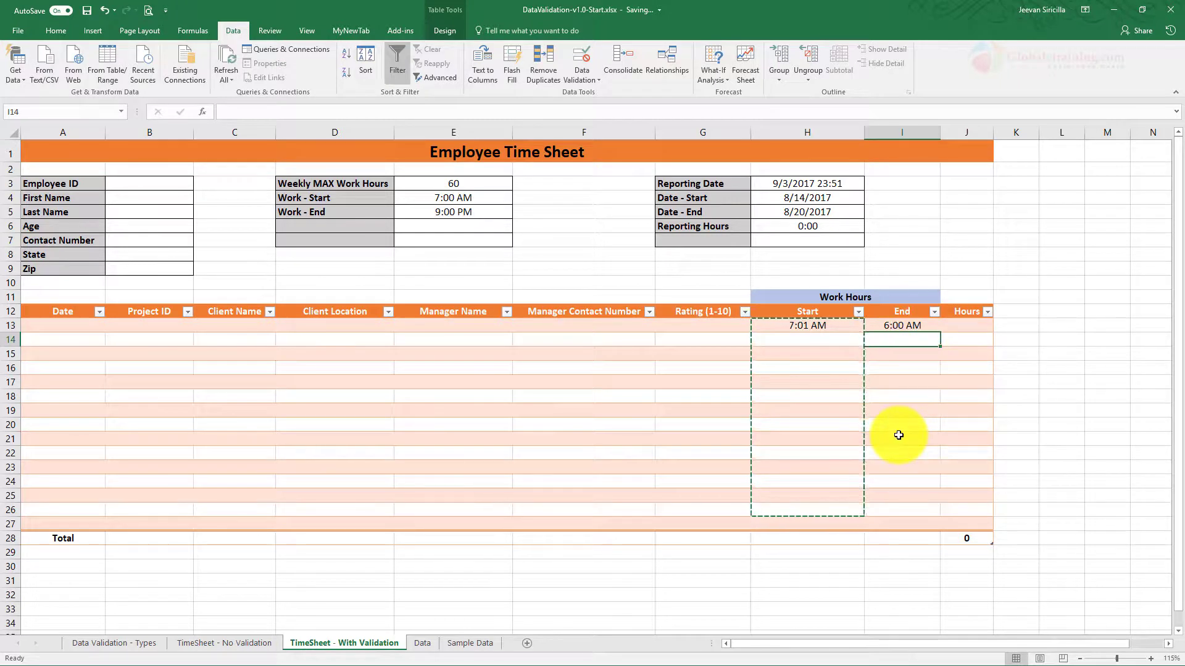
left_click(904, 423)
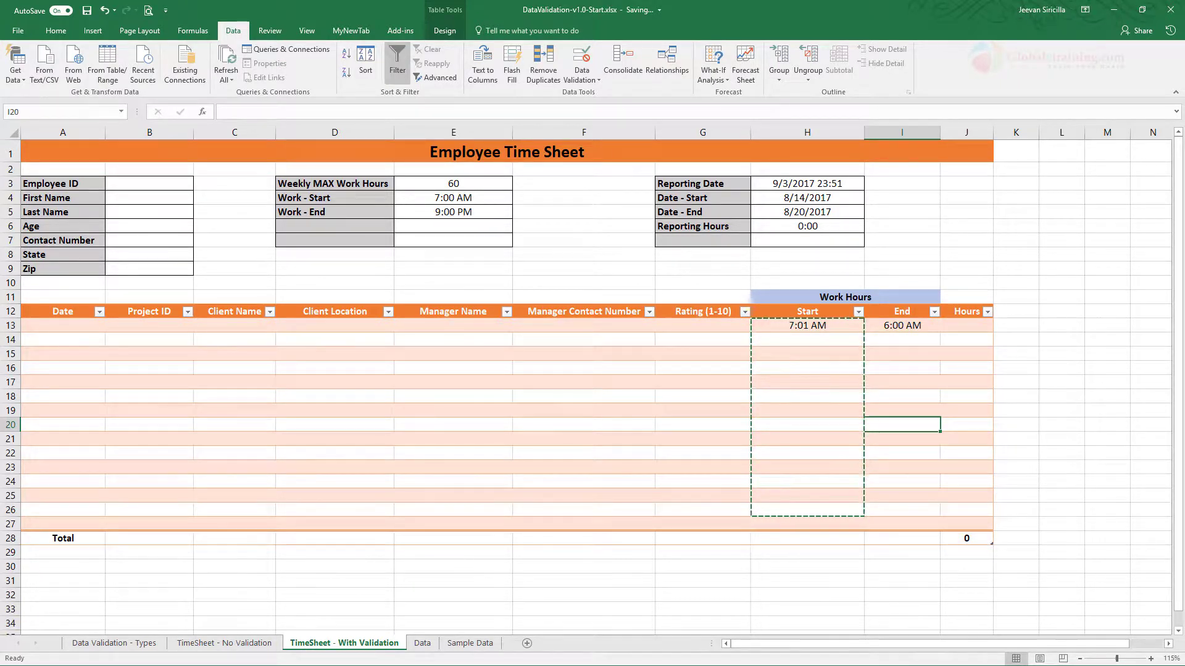
left_click(904, 325)
left_click(915, 341)
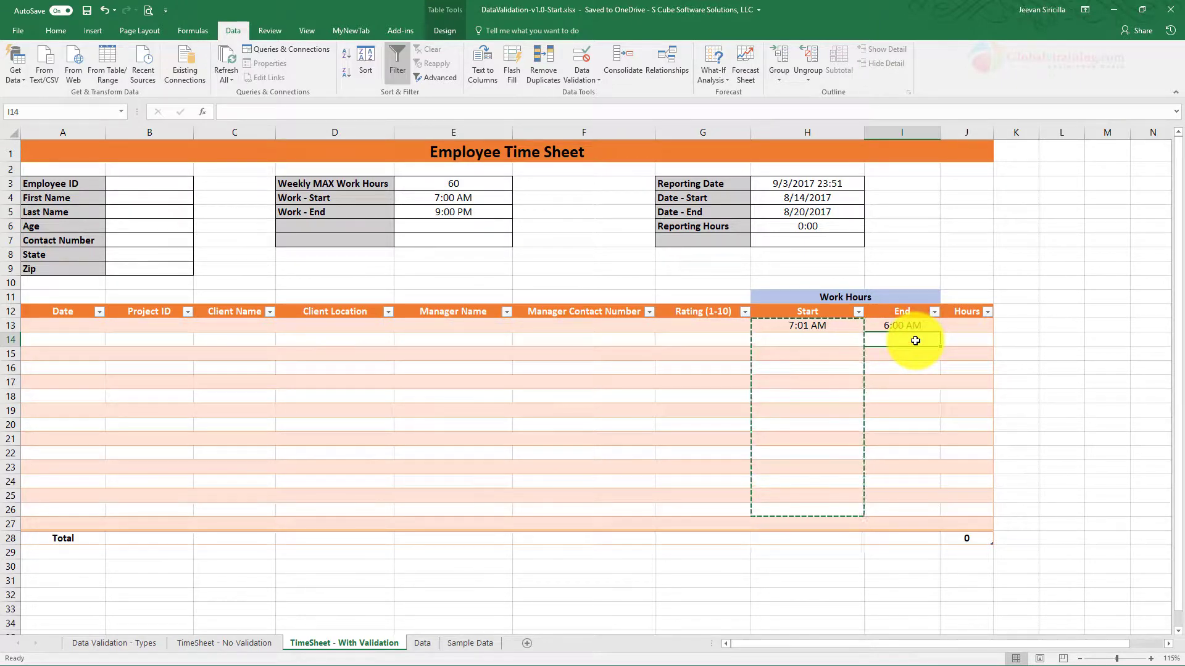
type("8 pm")
key("Return")
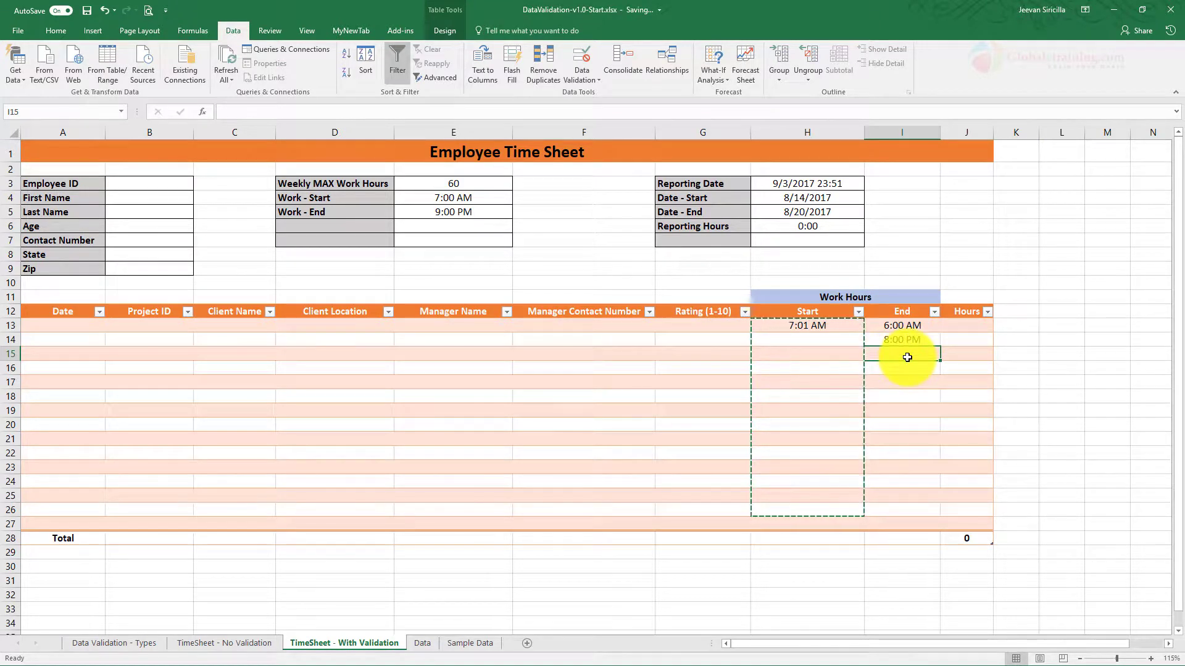
Step: Enter 8 pm in Start cell H14, then replace it with 10 pm
left_click(822, 340)
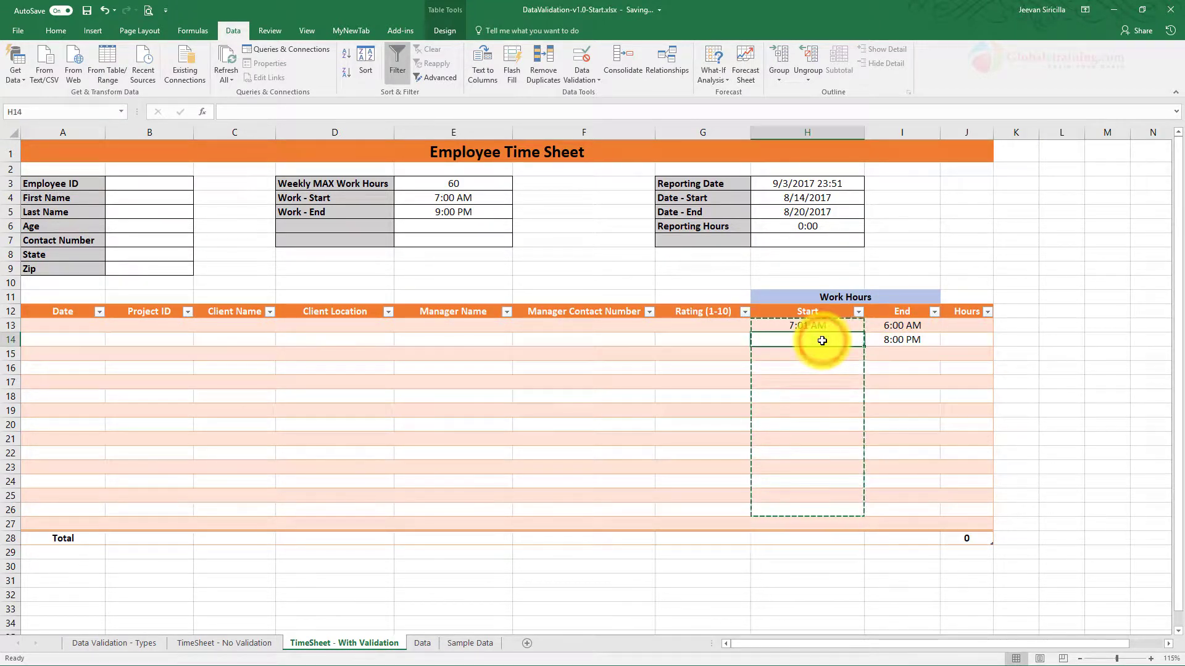
type("8 pm")
key("Return")
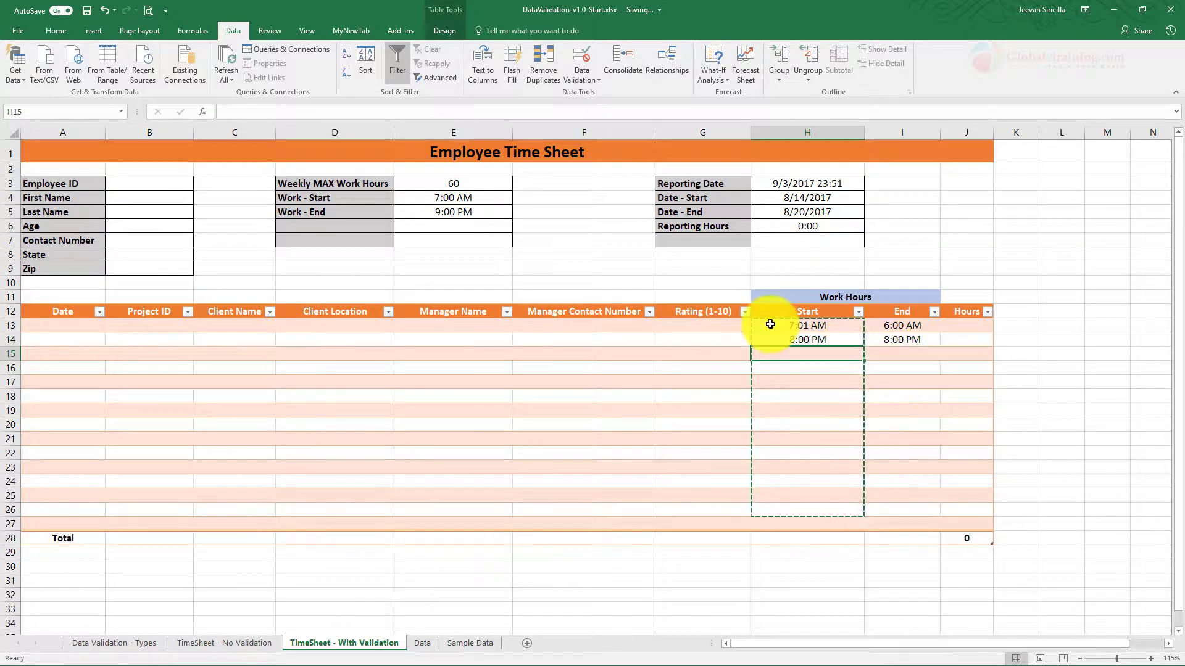
left_click(445, 212)
left_click(834, 339)
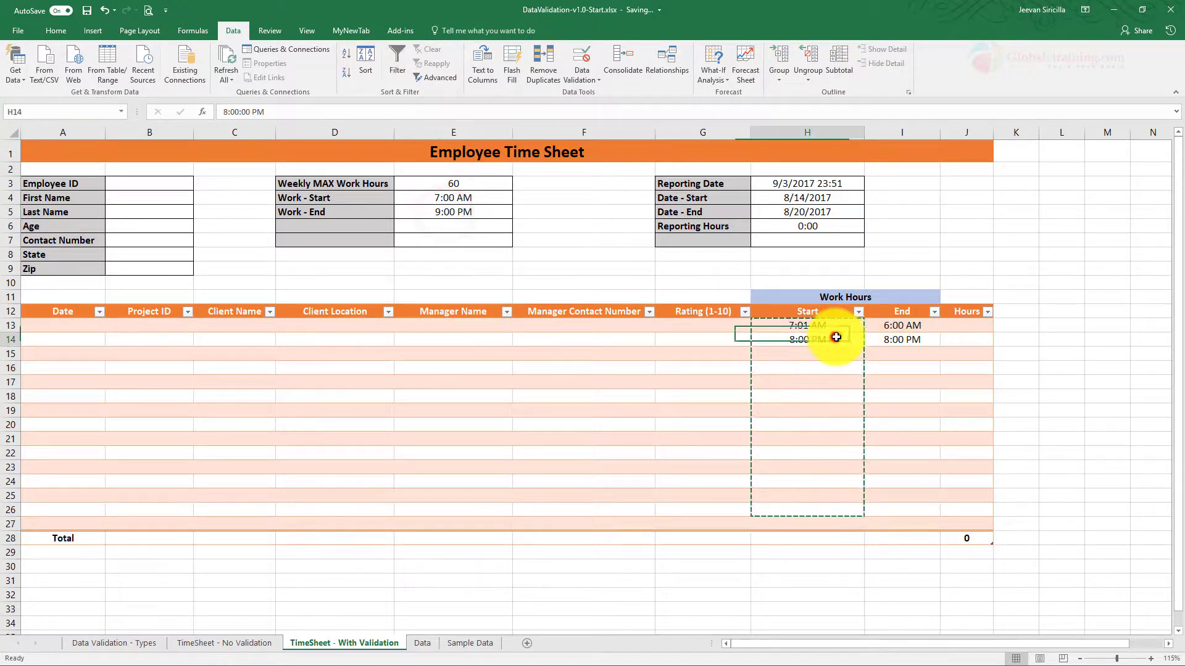
type("10")
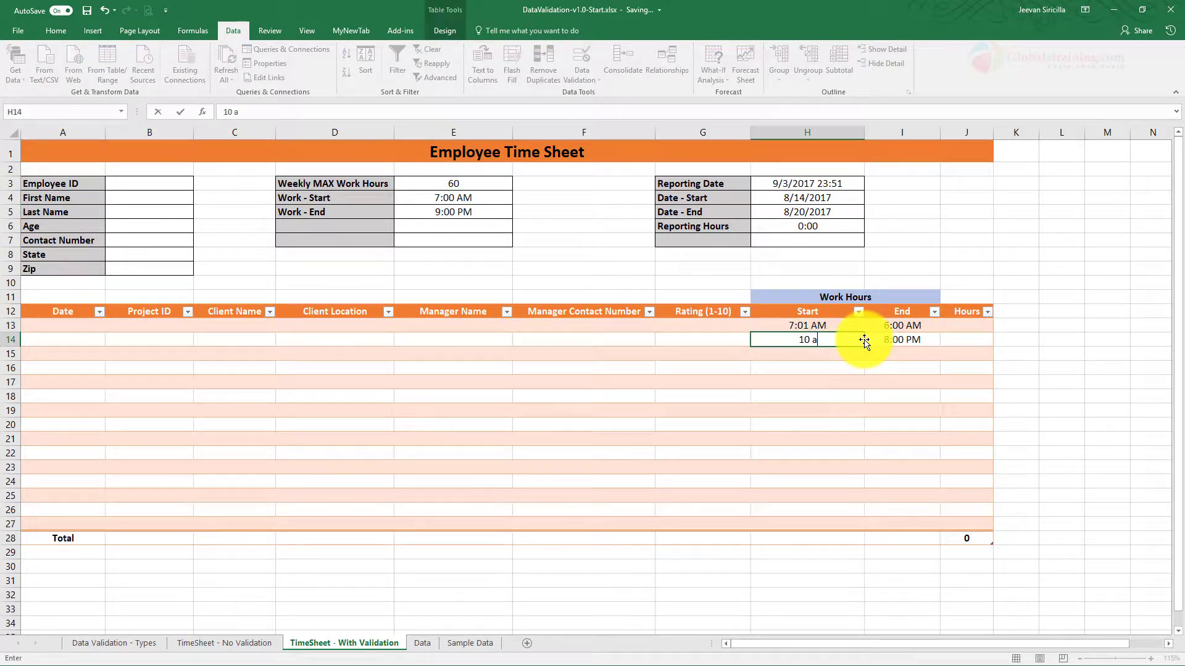
type(" pm")
key("Return")
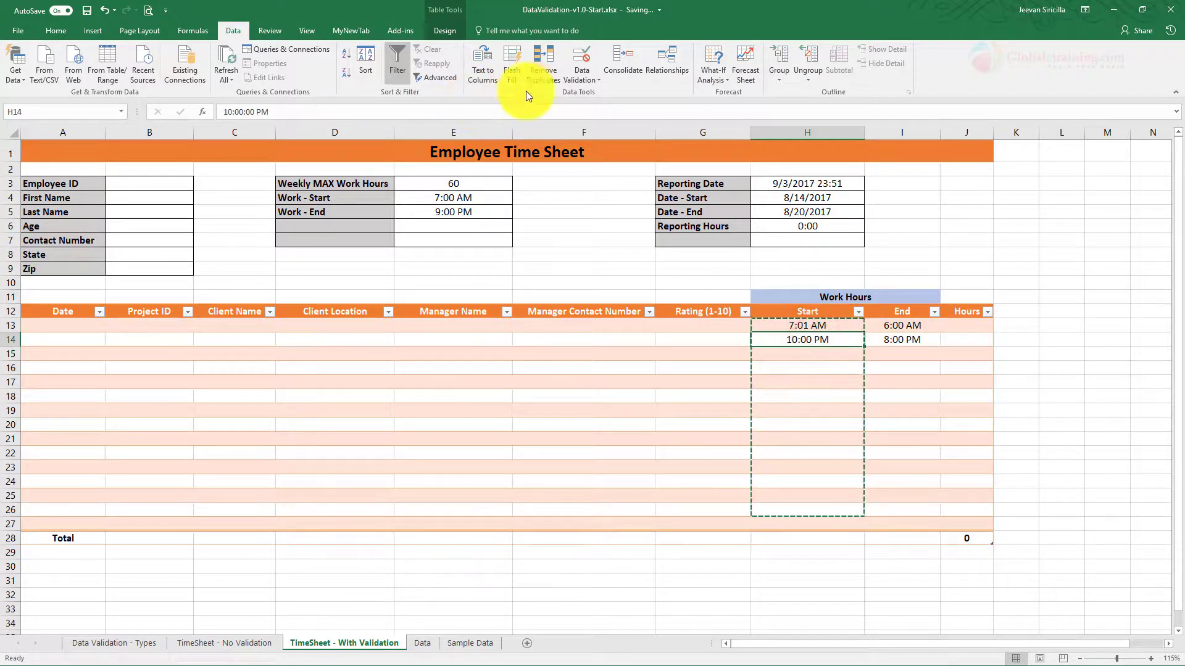
left_click(578, 81)
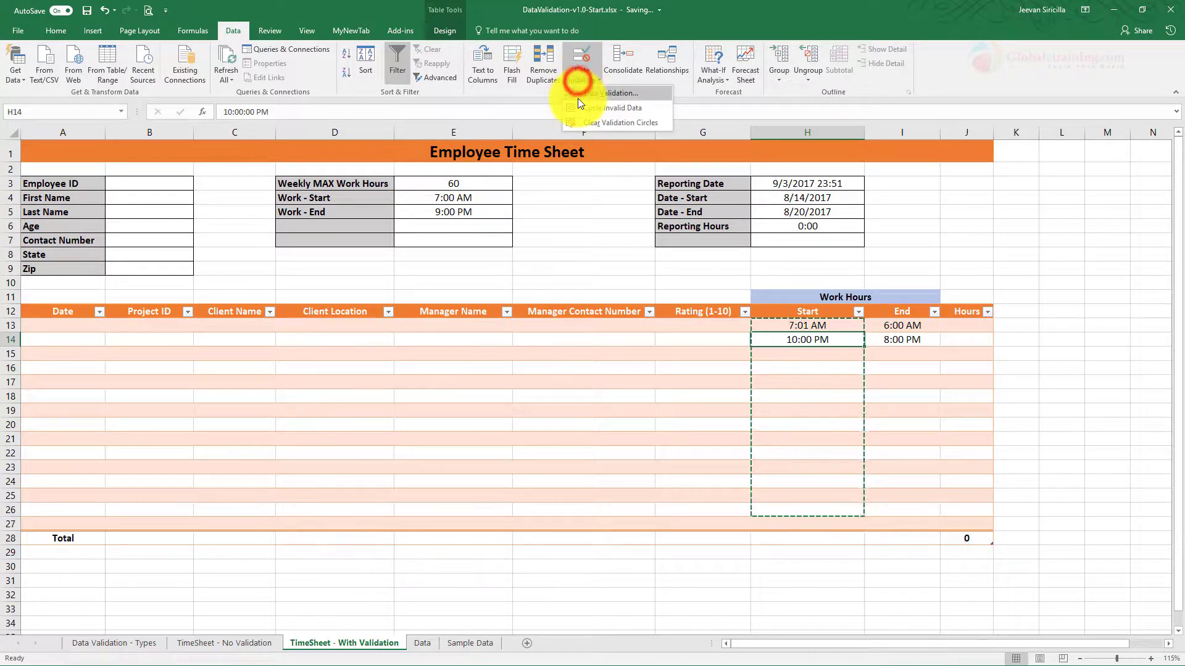
left_click(578, 98)
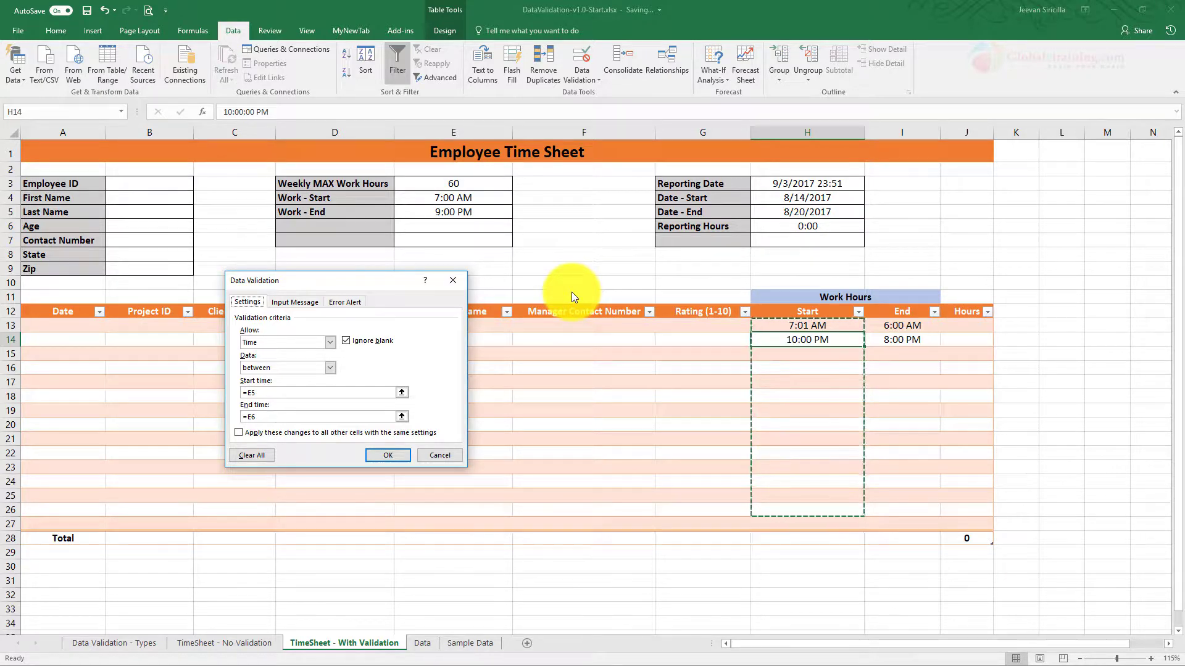
left_click(449, 456)
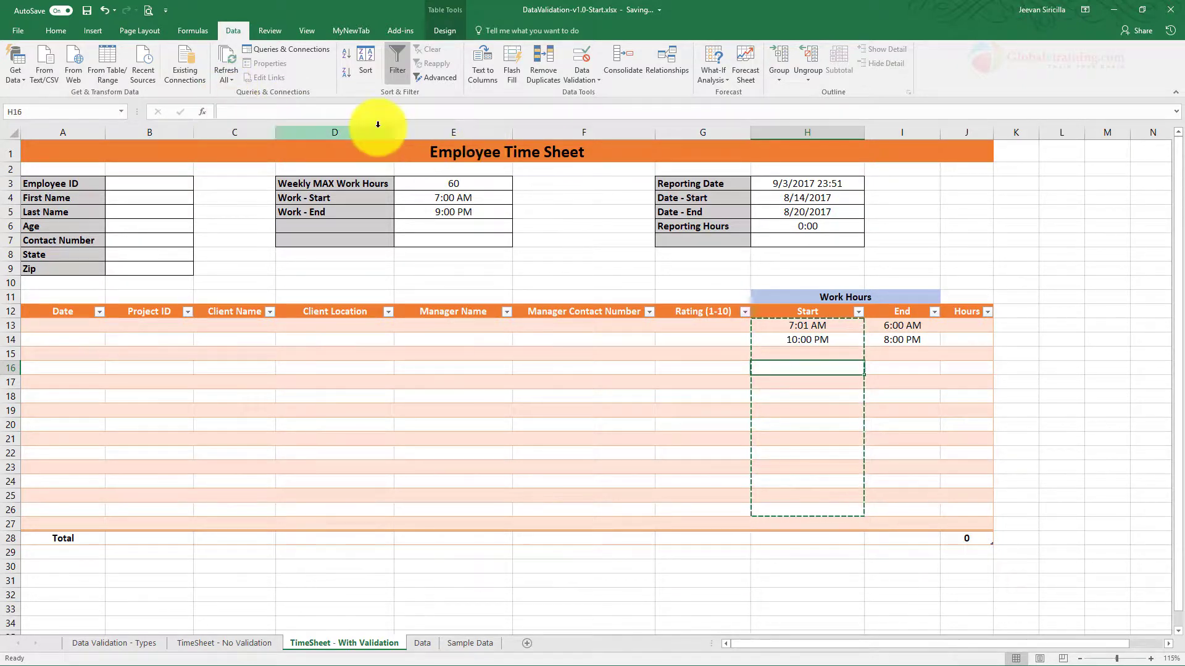
left_click(582, 82)
left_click(583, 96)
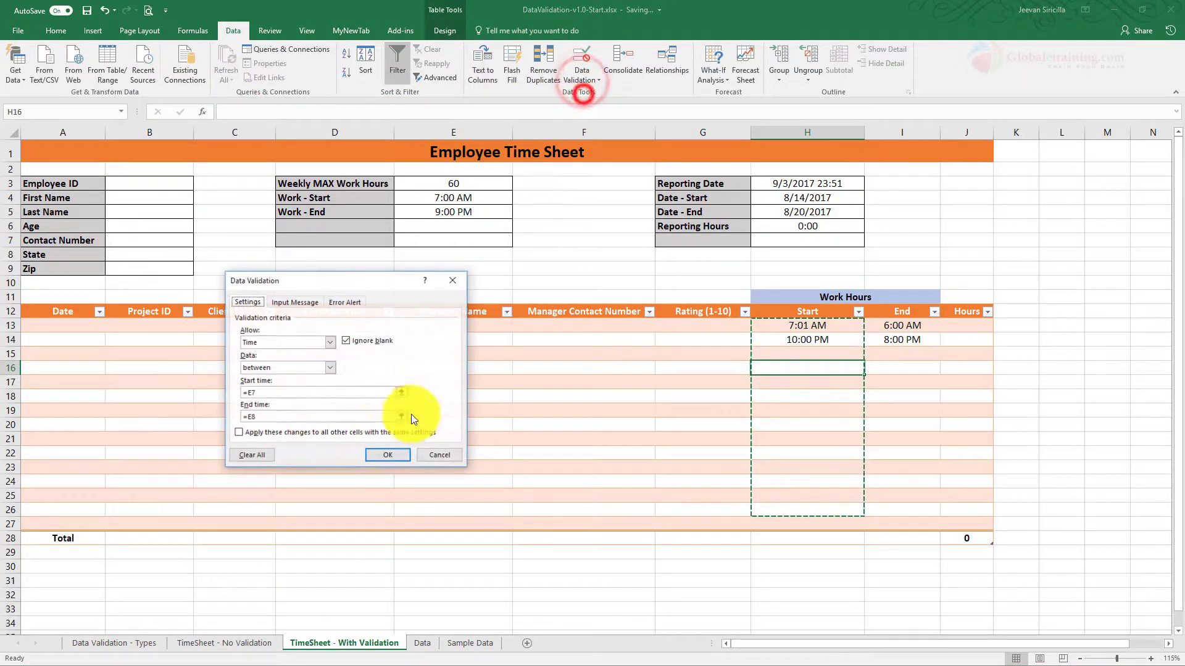
left_click(451, 456)
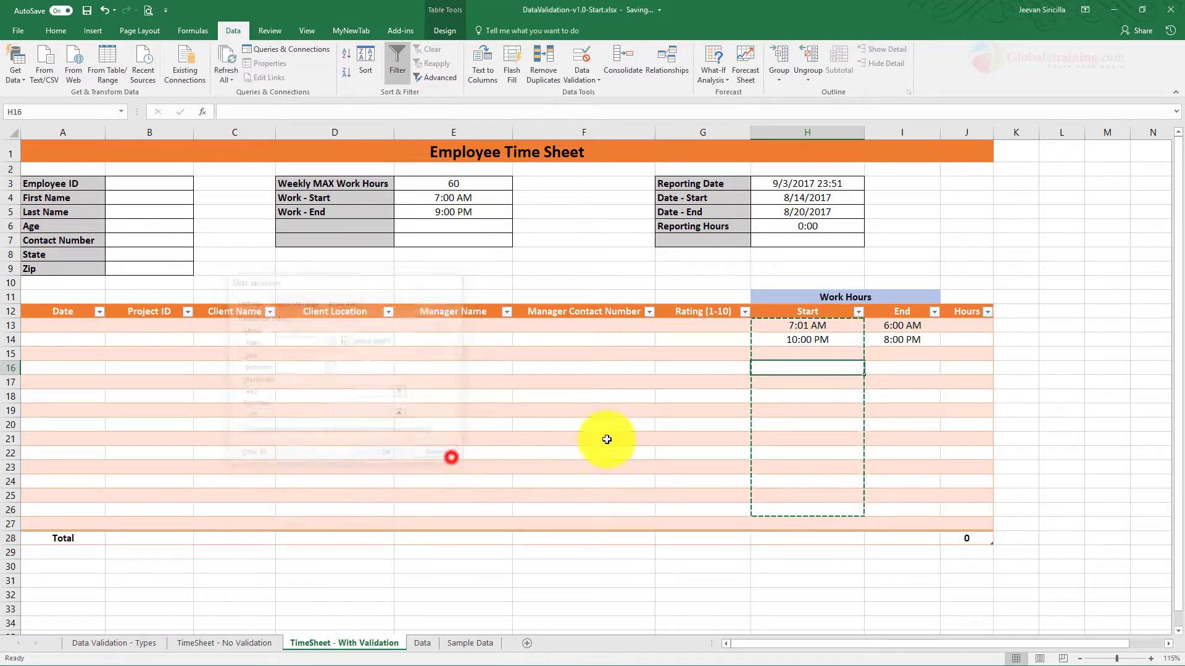
left_click(866, 420)
left_click_drag(822, 325, 909, 515)
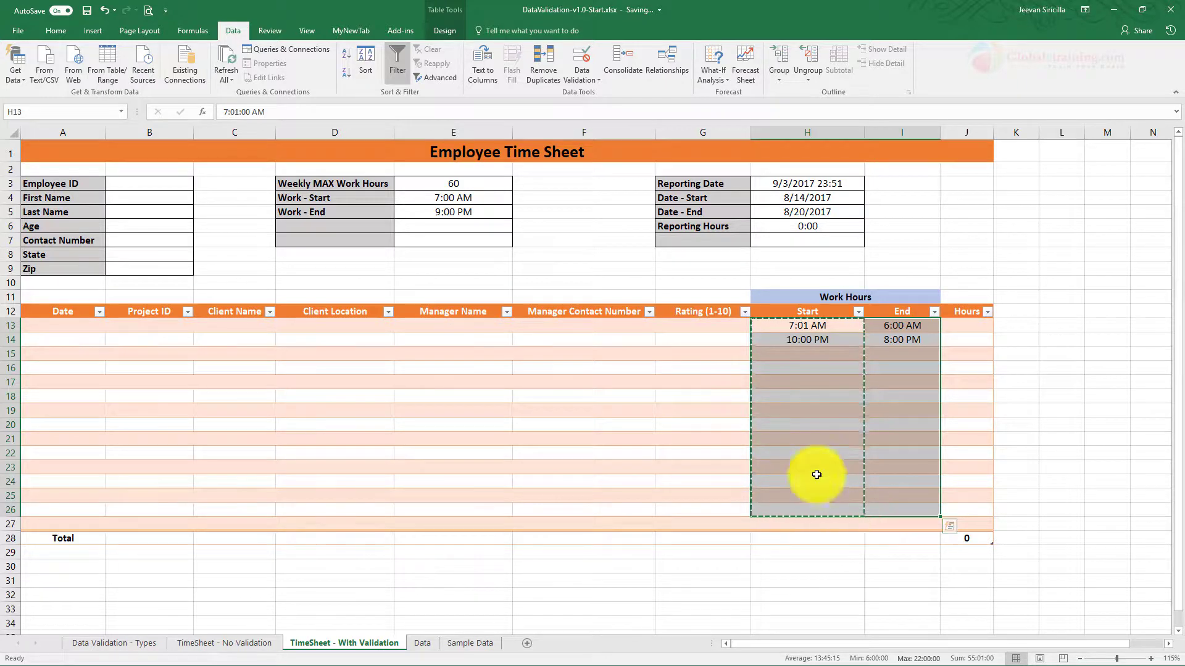
Step: Enter 10 am in H13, then try 10 pm there and retry after the invalid-value warning
left_click(826, 427)
left_click(802, 329)
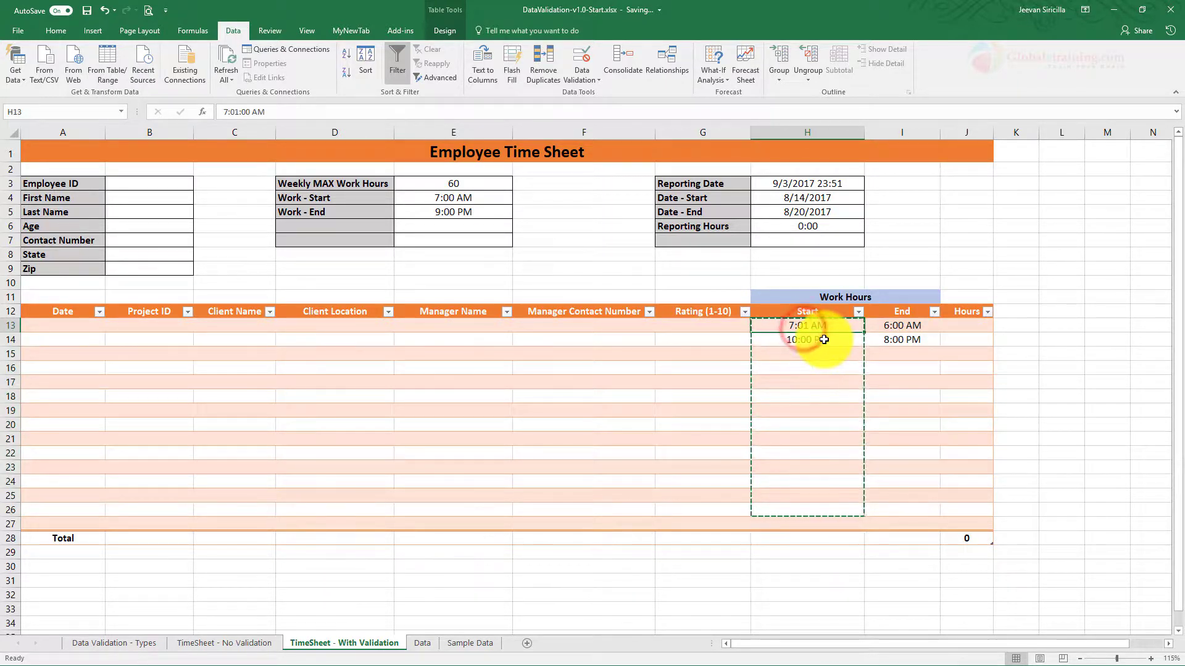
type("10 am")
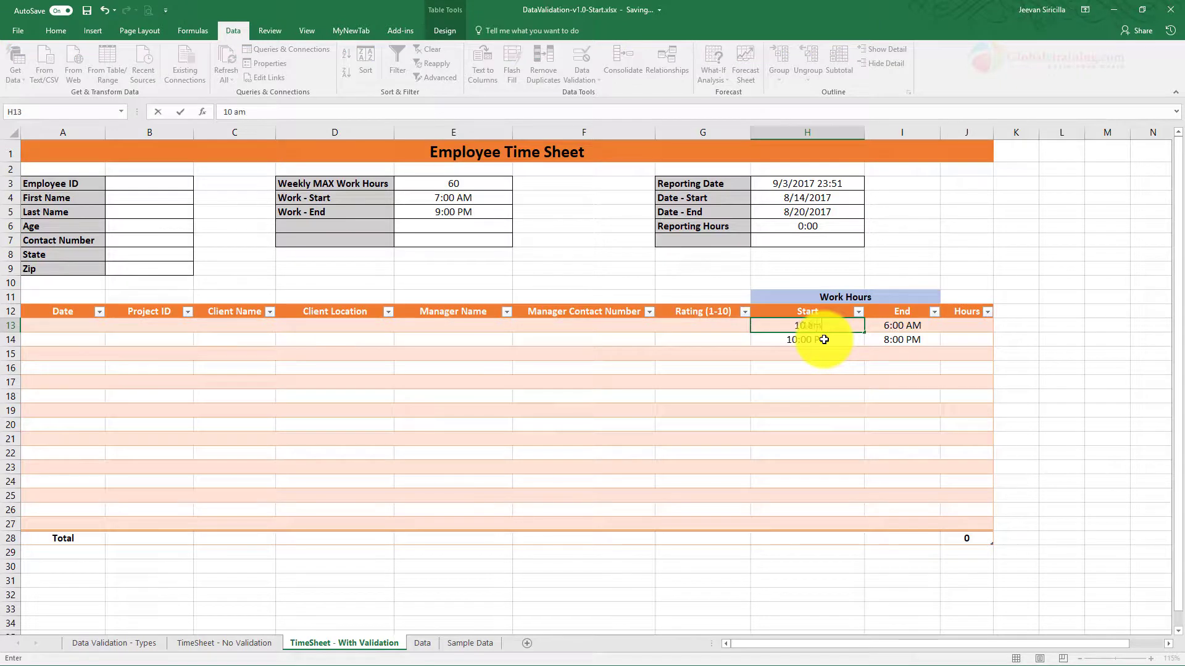
key("Return")
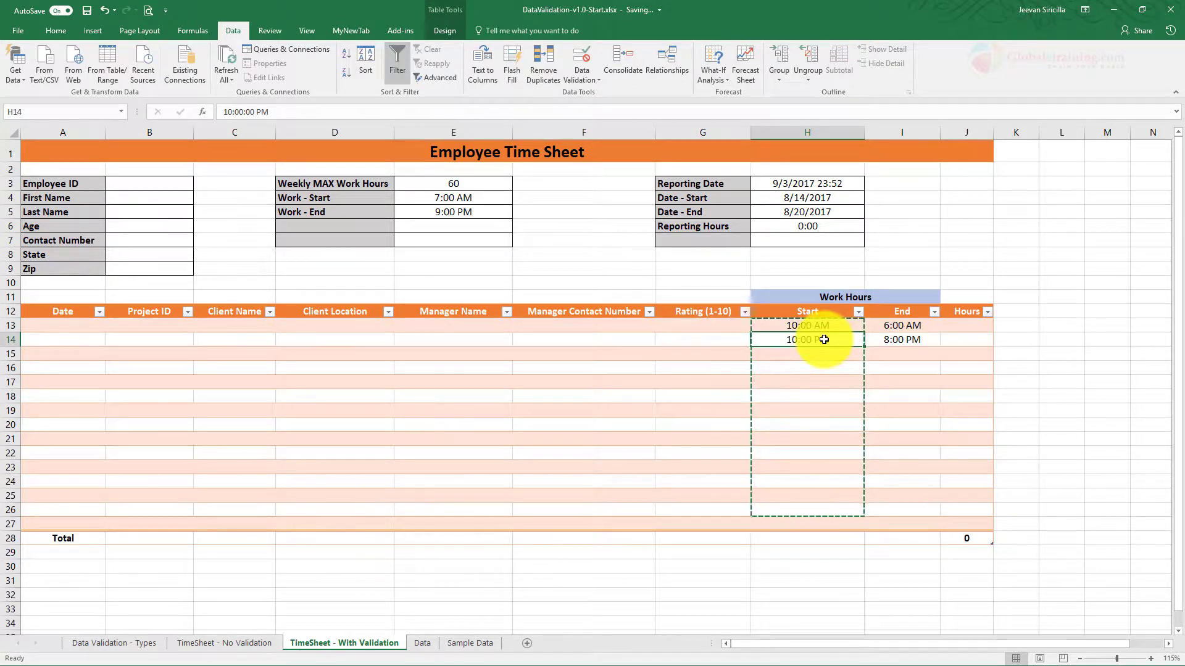
left_click(834, 330)
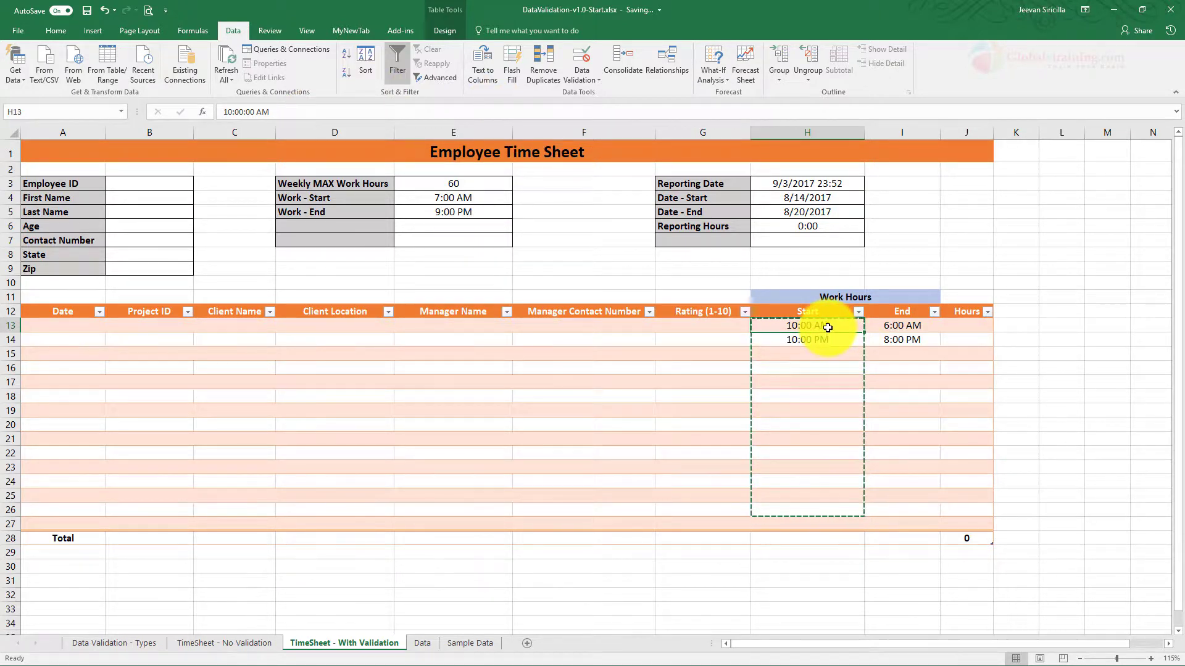
type("10")
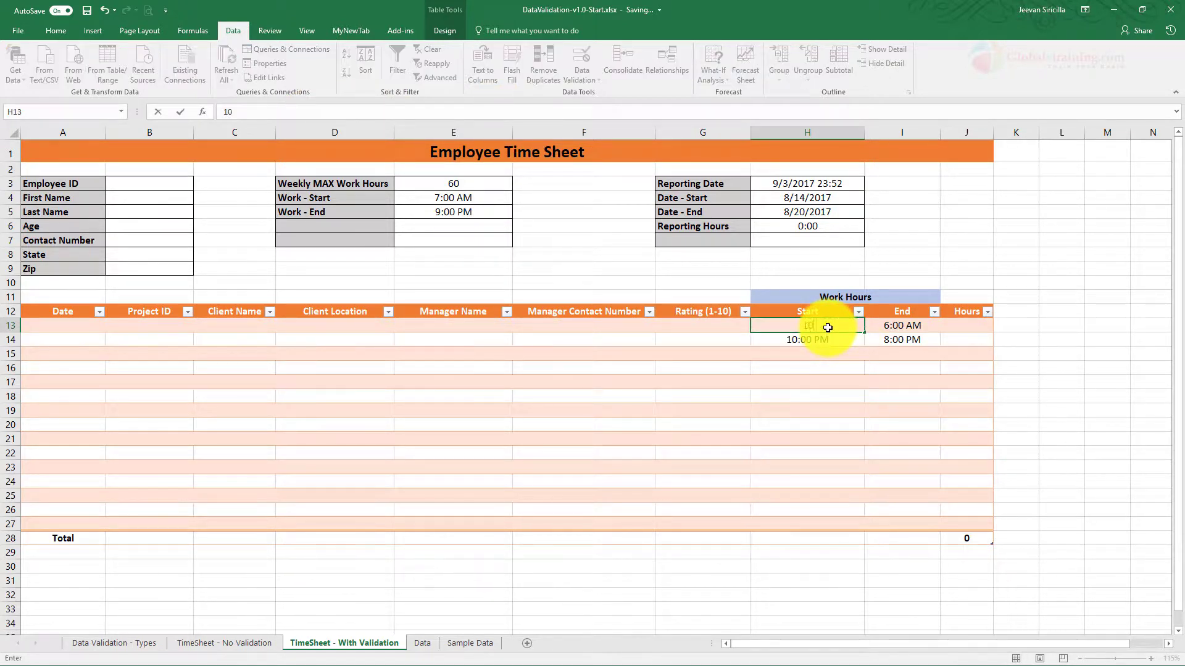
key("Return")
key("Return")
type("10 pm")
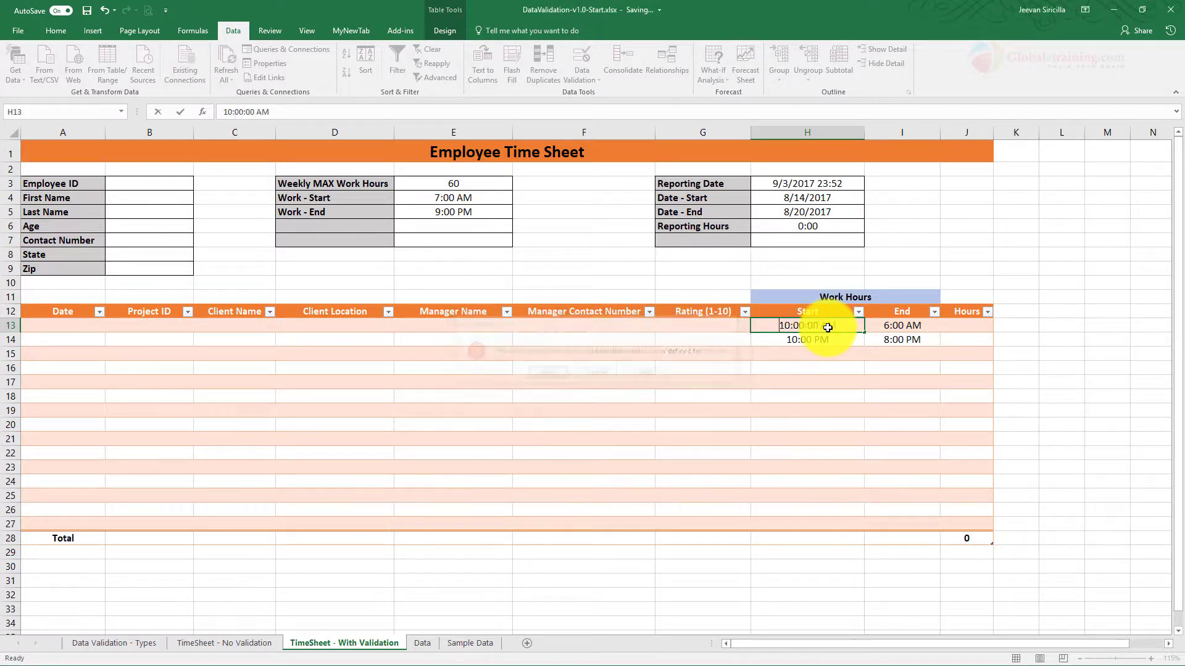
key("Return")
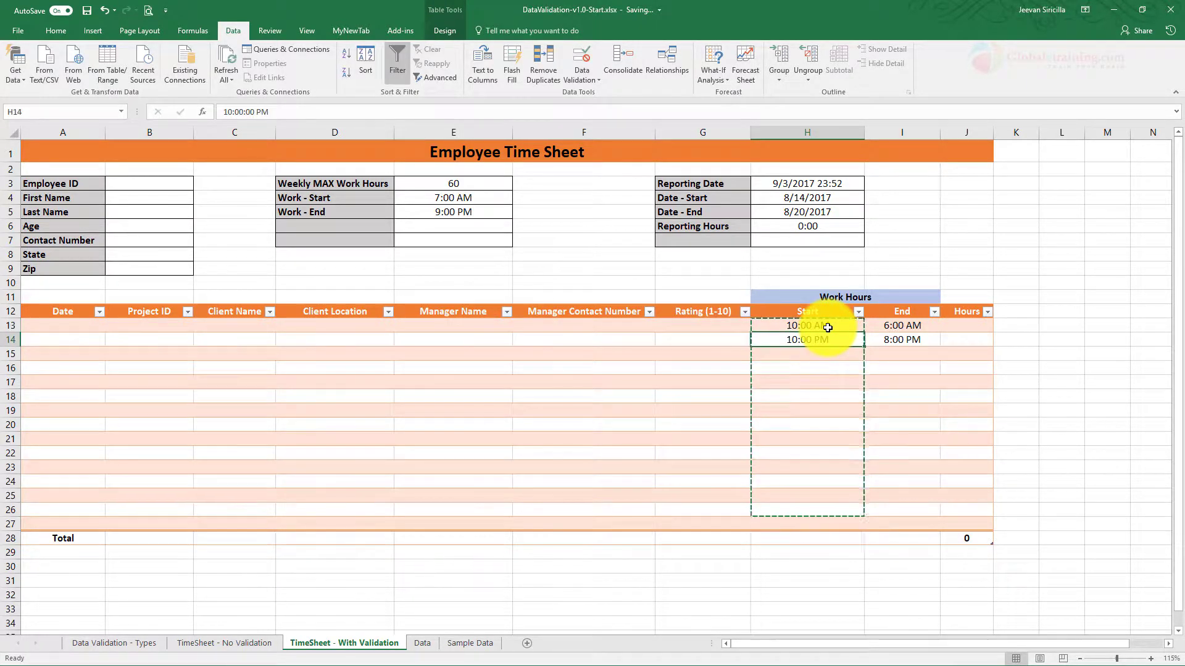
Step: Enter Start times 10 pm in H14 and 11 pm in H15
type("10 pm")
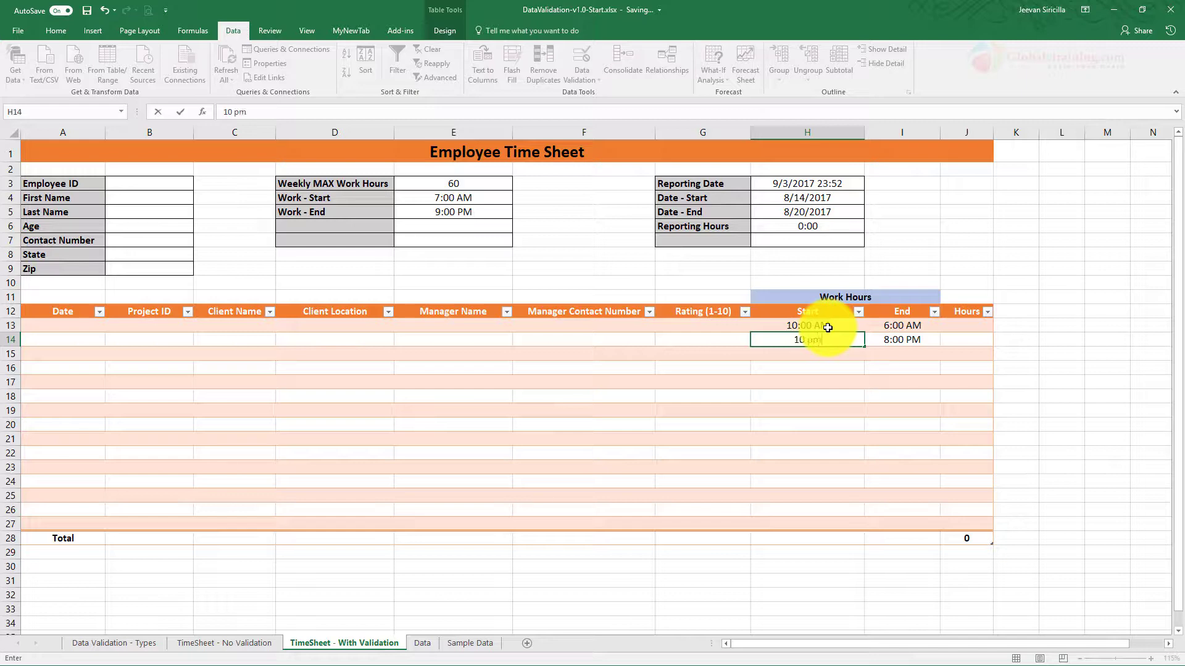
key("Return")
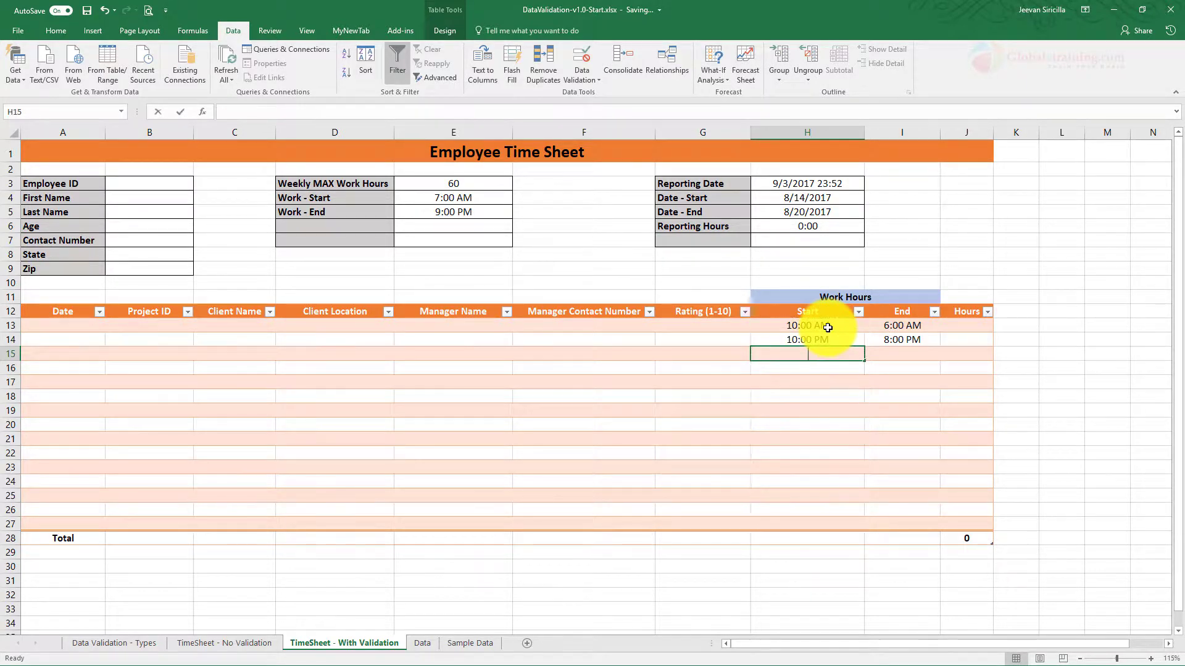
type("11 pm")
key("Return")
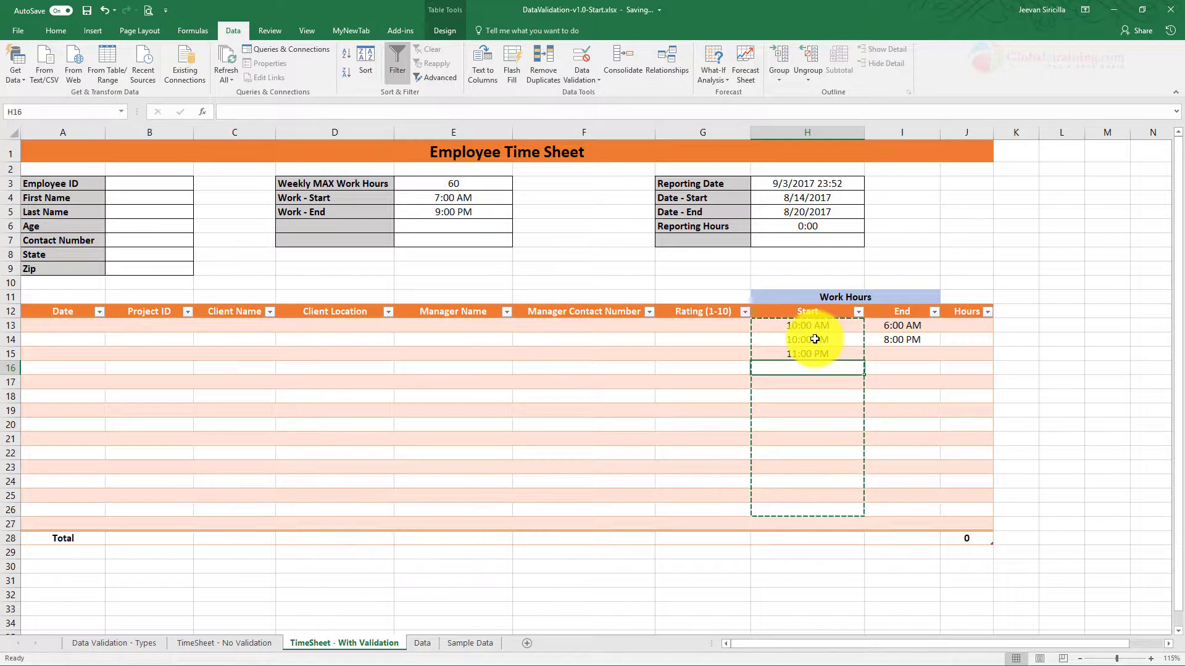
left_click(814, 328)
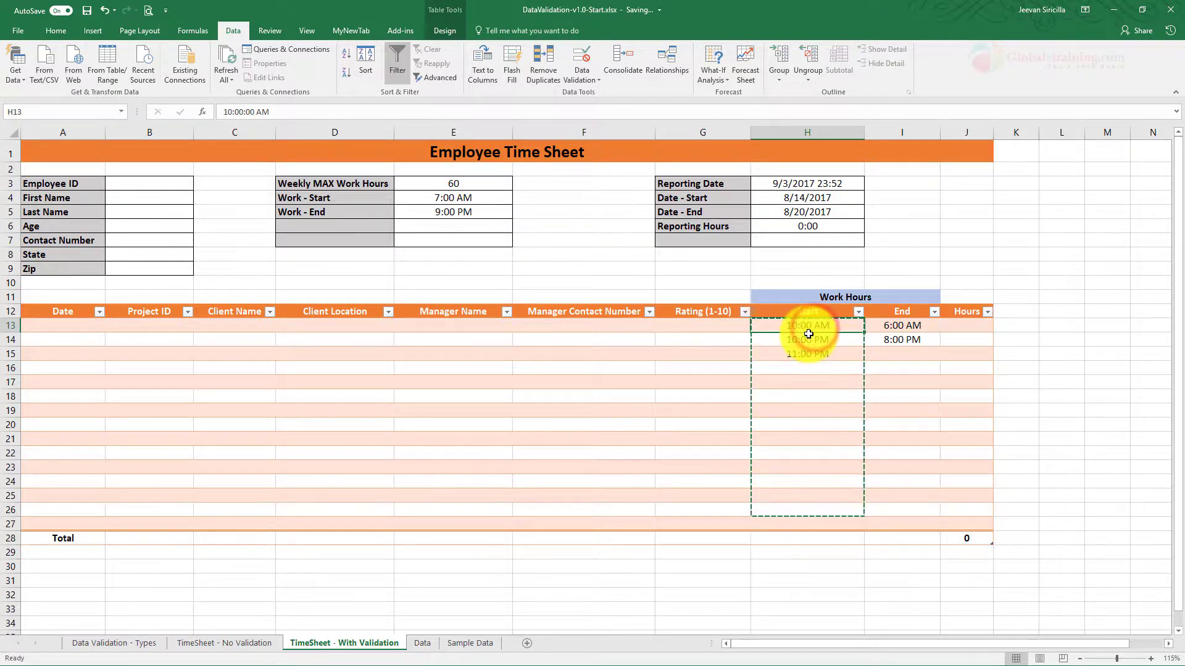
left_click(581, 92)
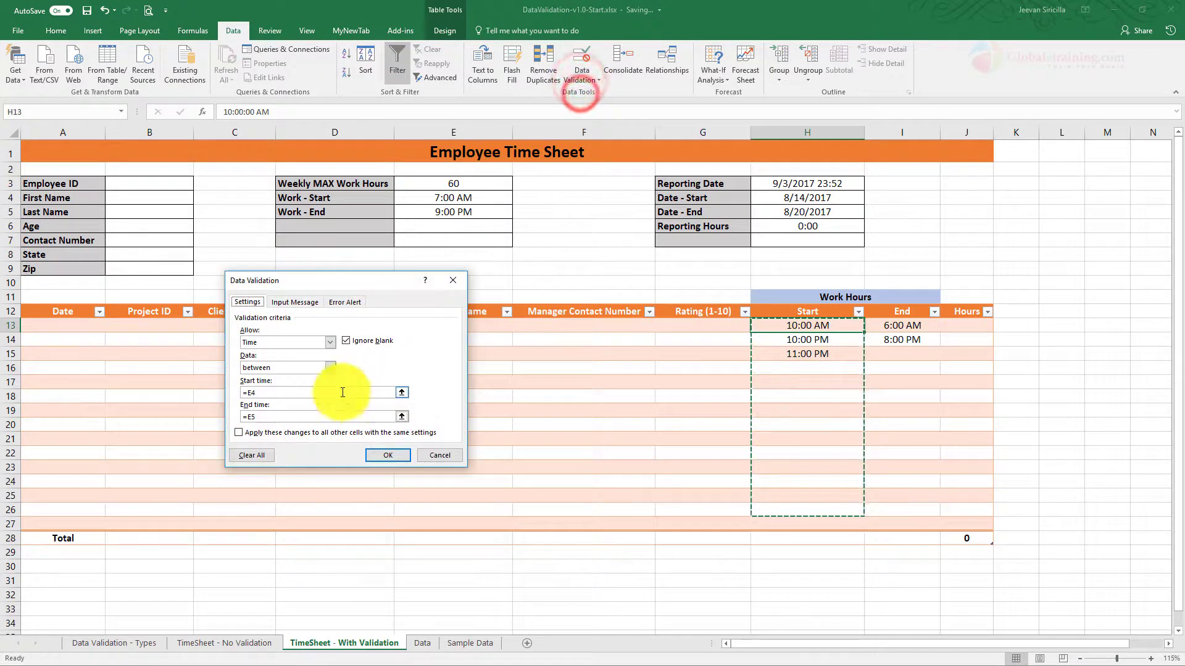
left_click(252, 391)
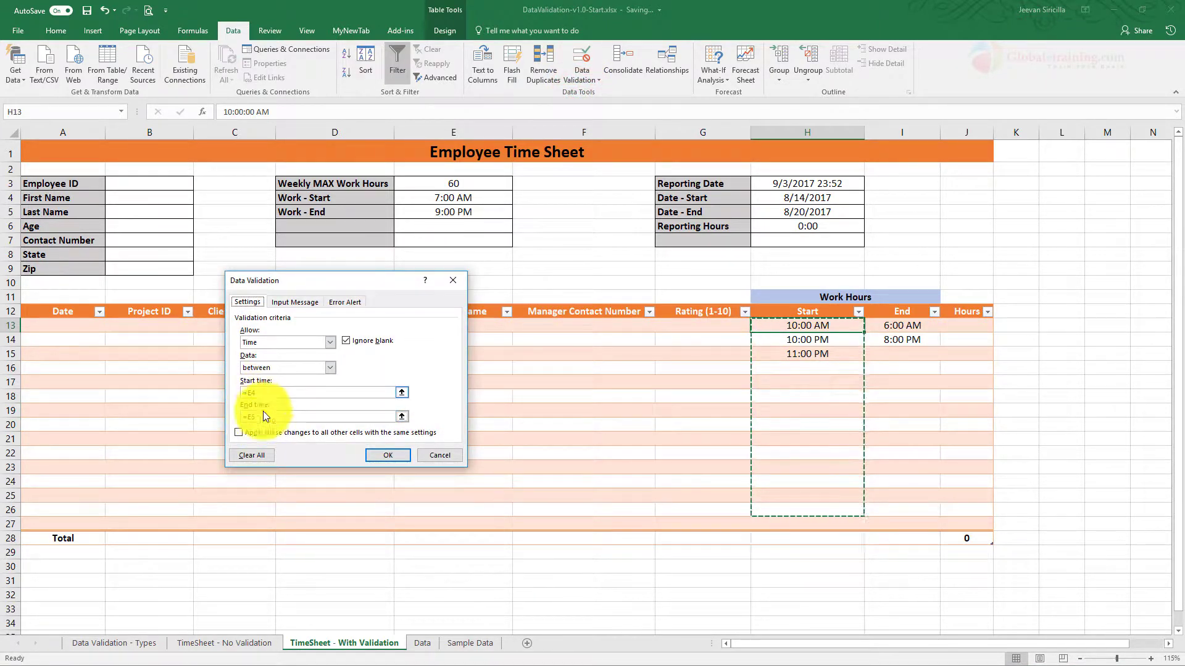
left_click(440, 455)
left_click(466, 198)
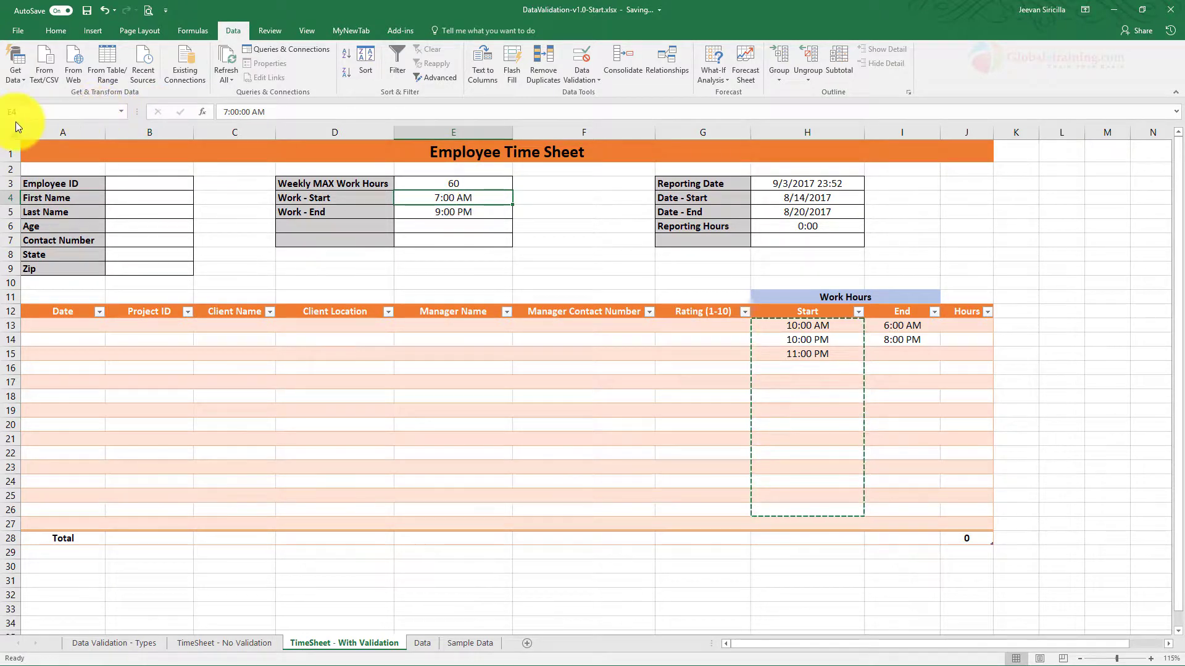
left_click(457, 210)
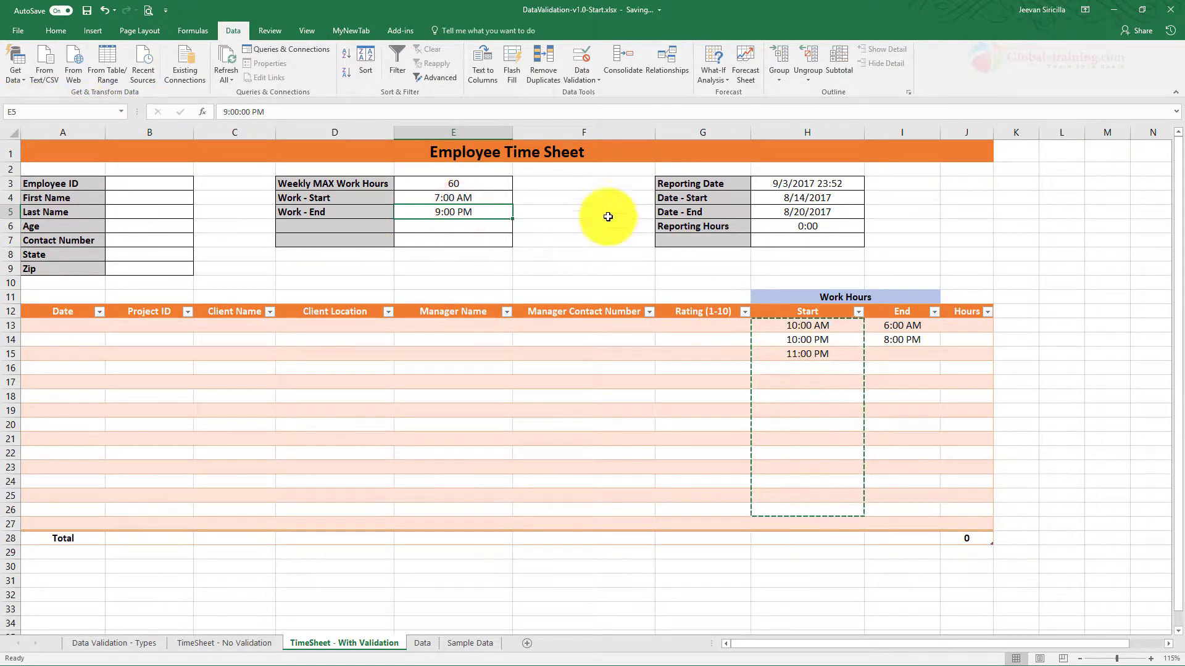
left_click(823, 344)
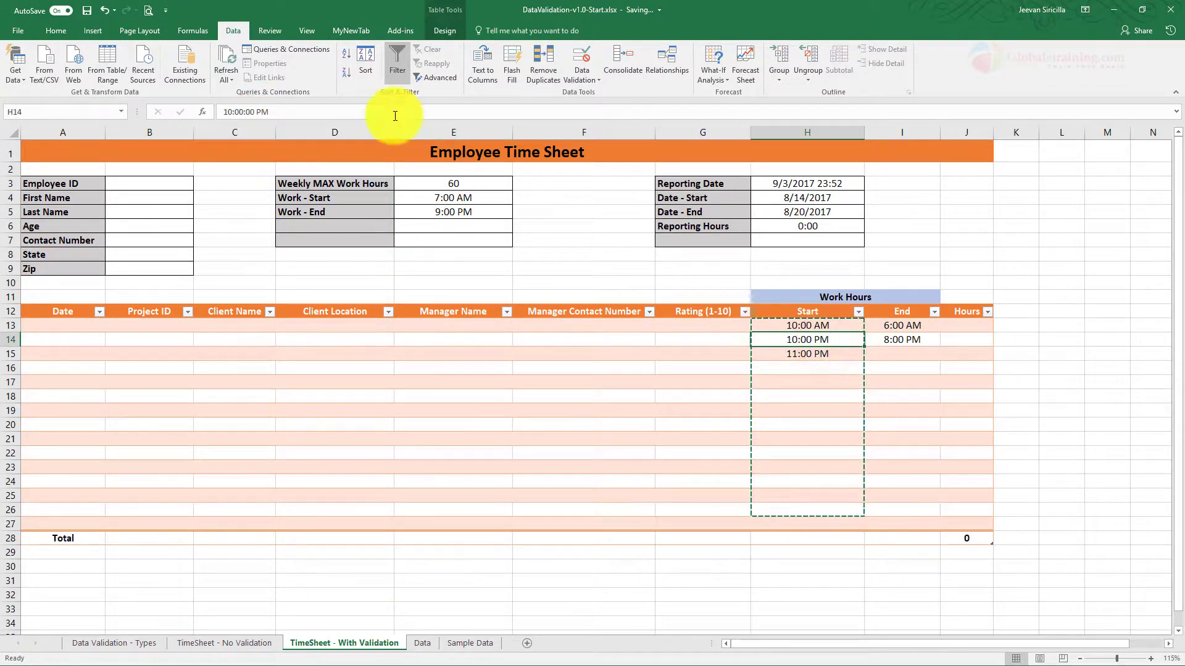
left_click(581, 81)
left_click(581, 90)
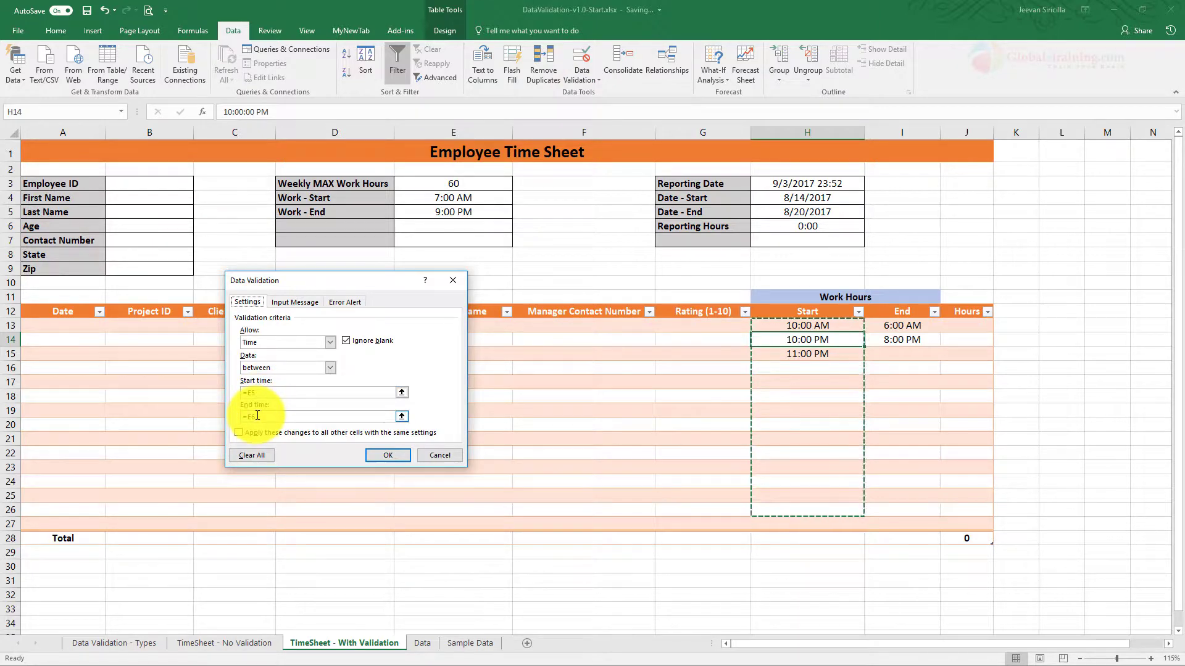
left_click(387, 455)
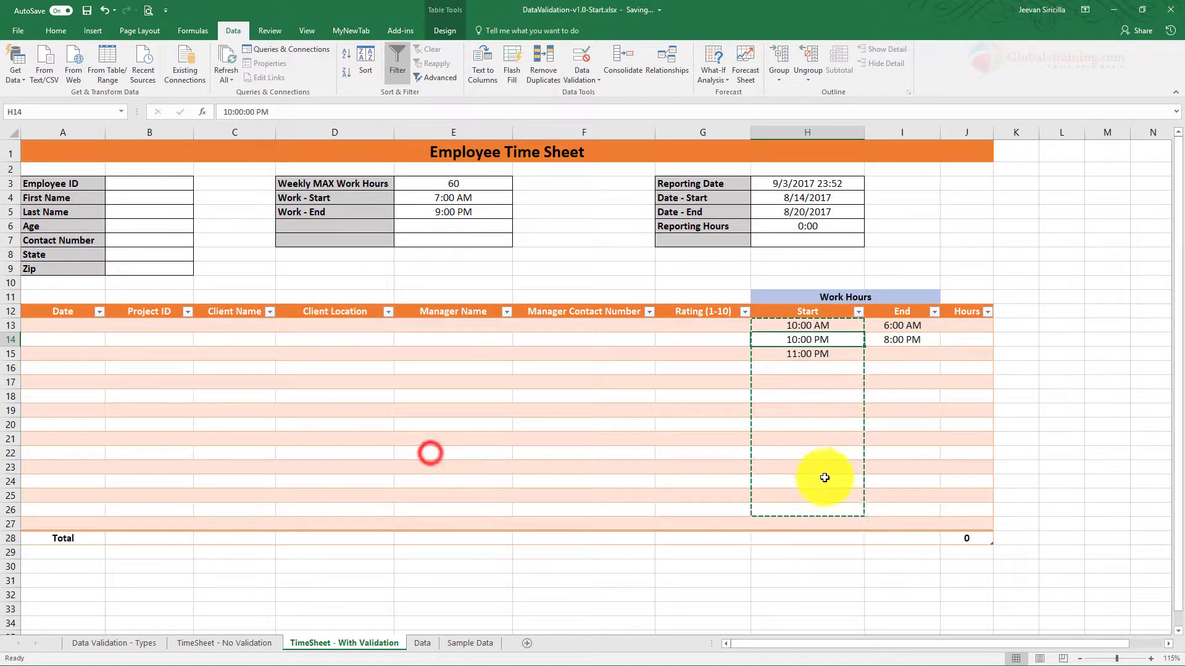
left_click(789, 510)
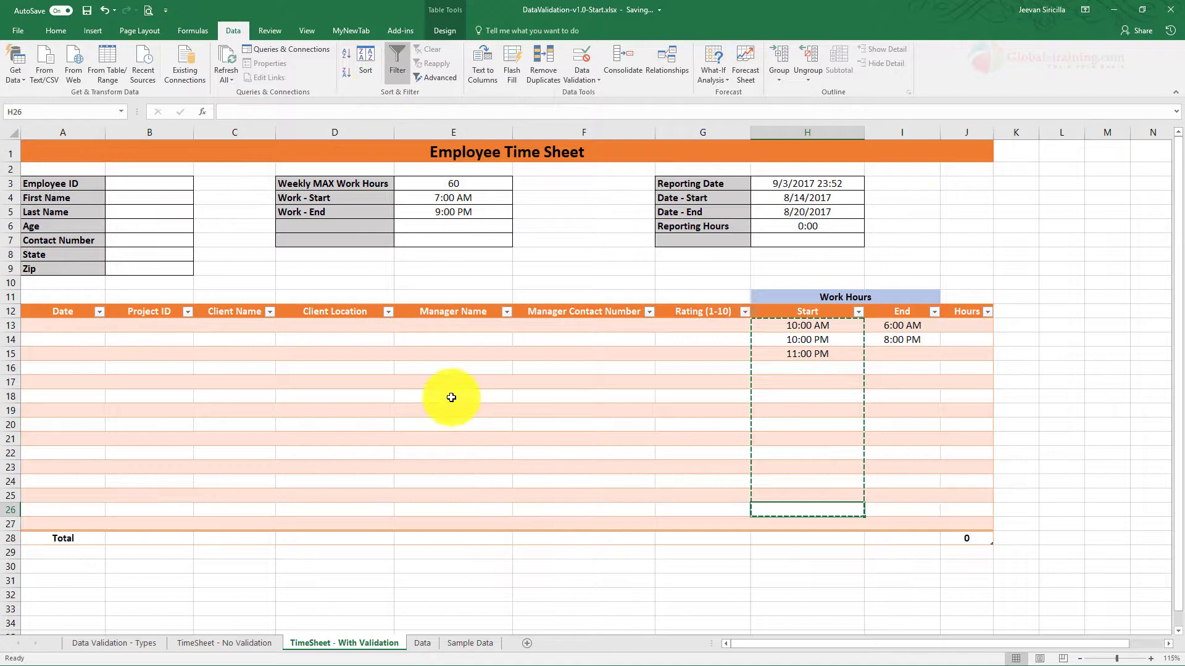
left_click(585, 81)
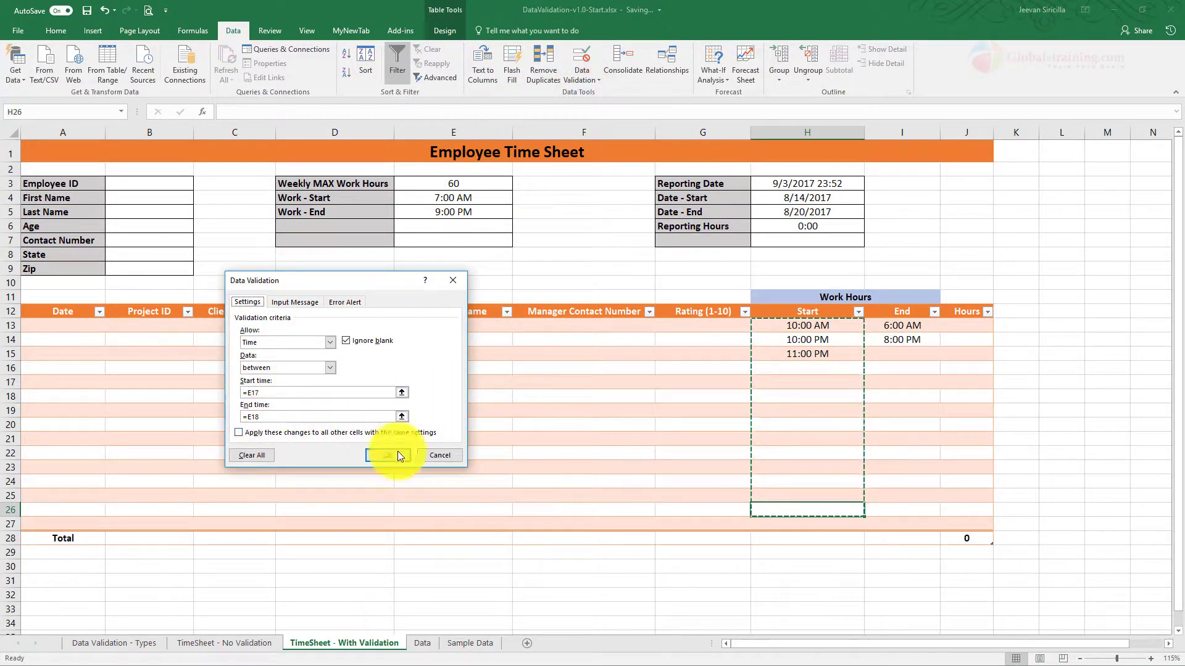
left_click(439, 456)
left_click(845, 327)
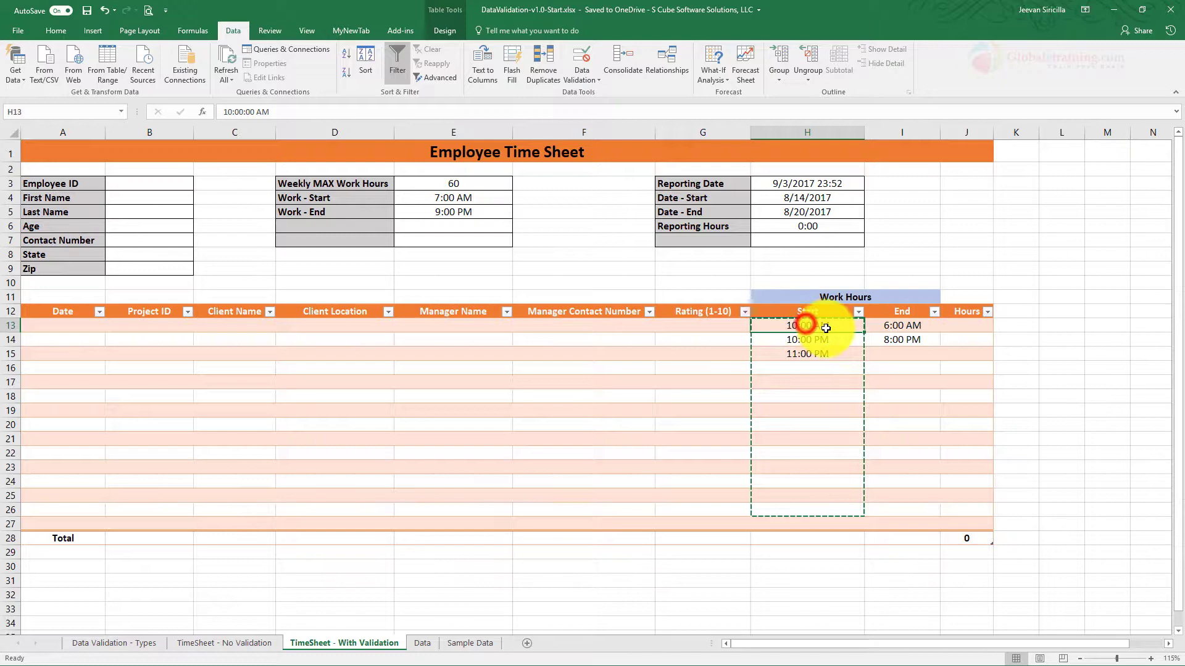
Step: Change H13's time validation limits to absolute references =$E$4 and =$E$5
left_click(579, 79)
left_click(580, 91)
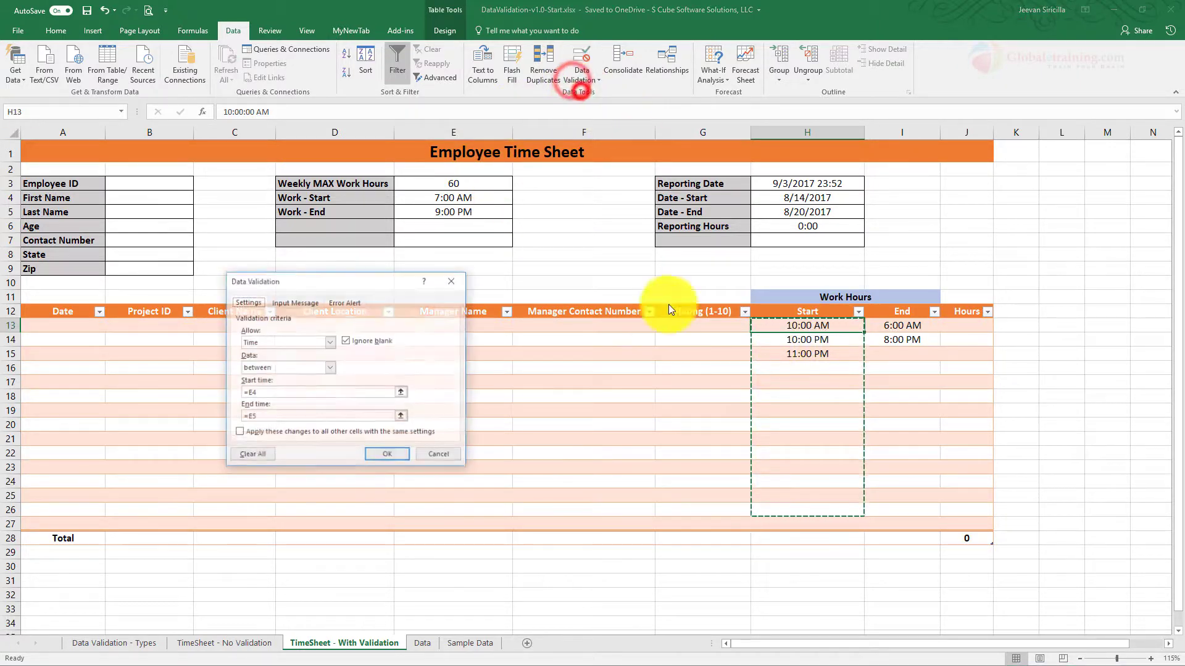
left_click(246, 390)
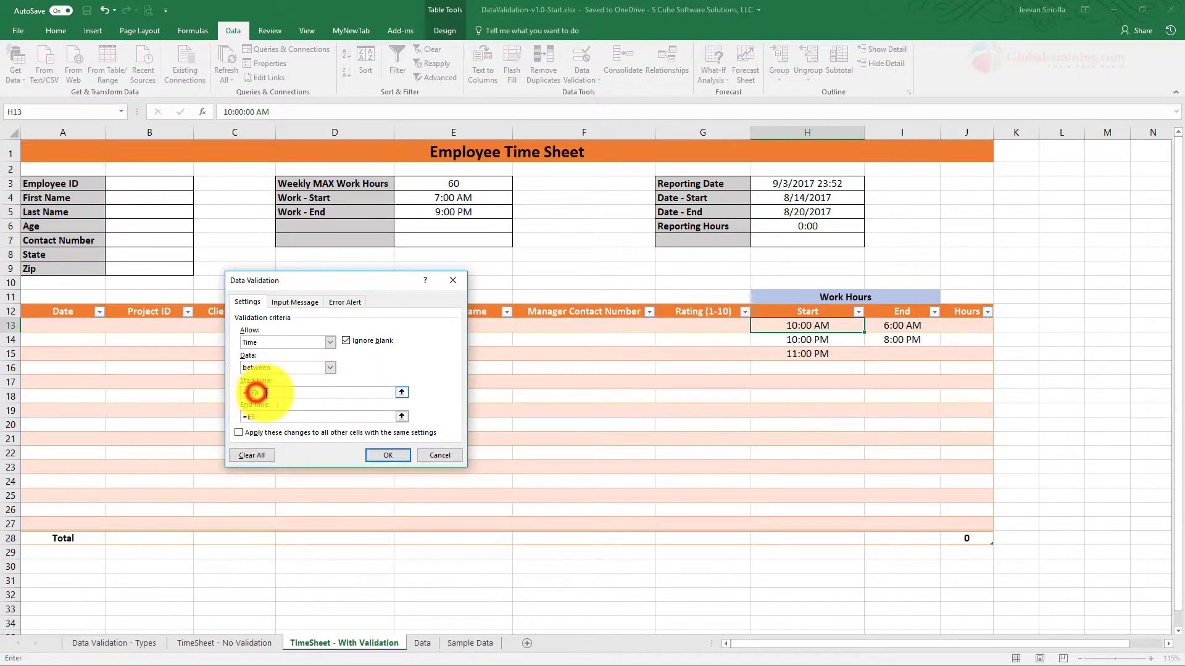
left_click(272, 395)
type("$E$")
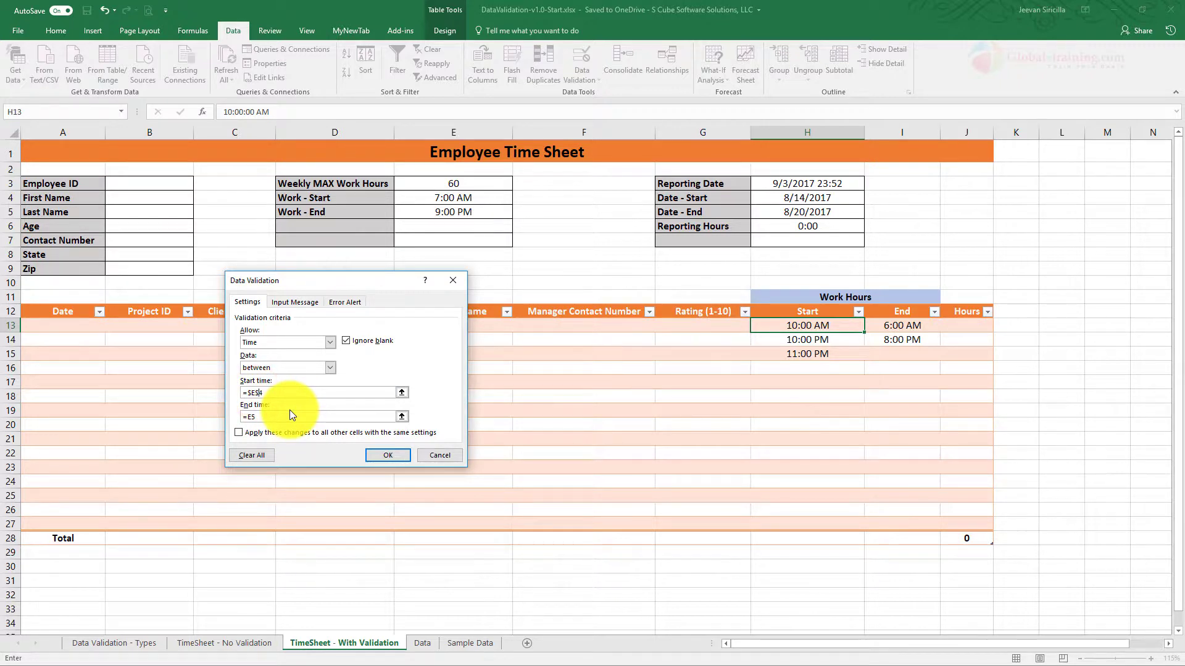
left_click(255, 417)
type("$E$")
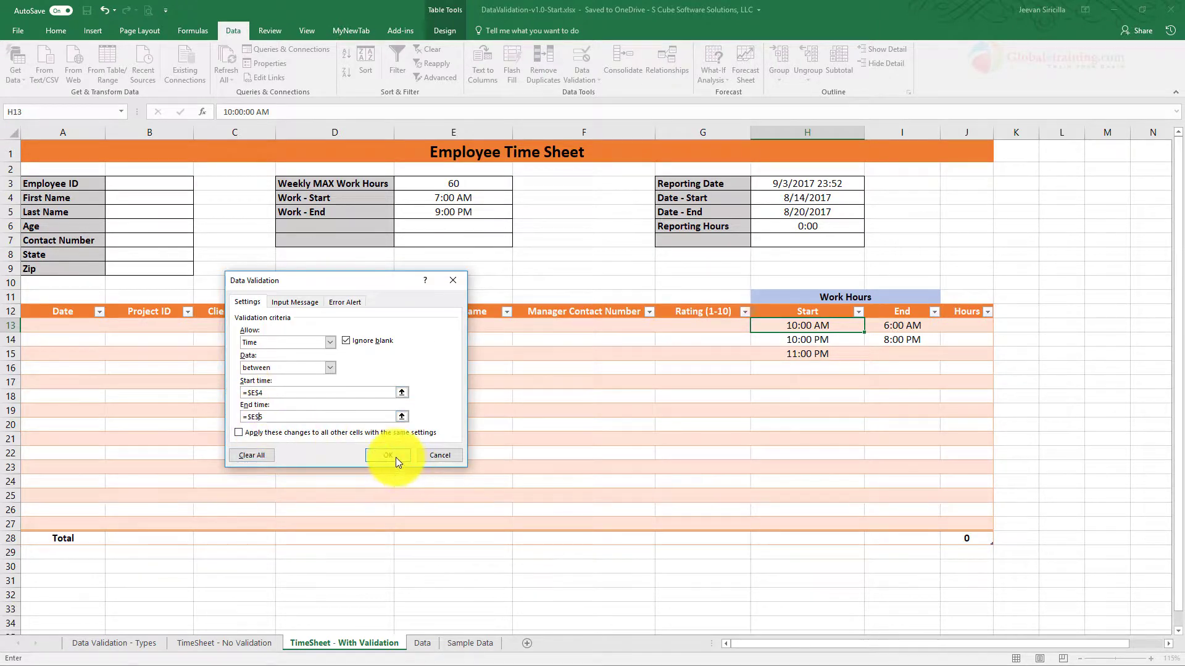
left_click(388, 455)
Step: Fill H13's time rule down to H26, then clear the filled times in H14:H26
left_click(846, 325)
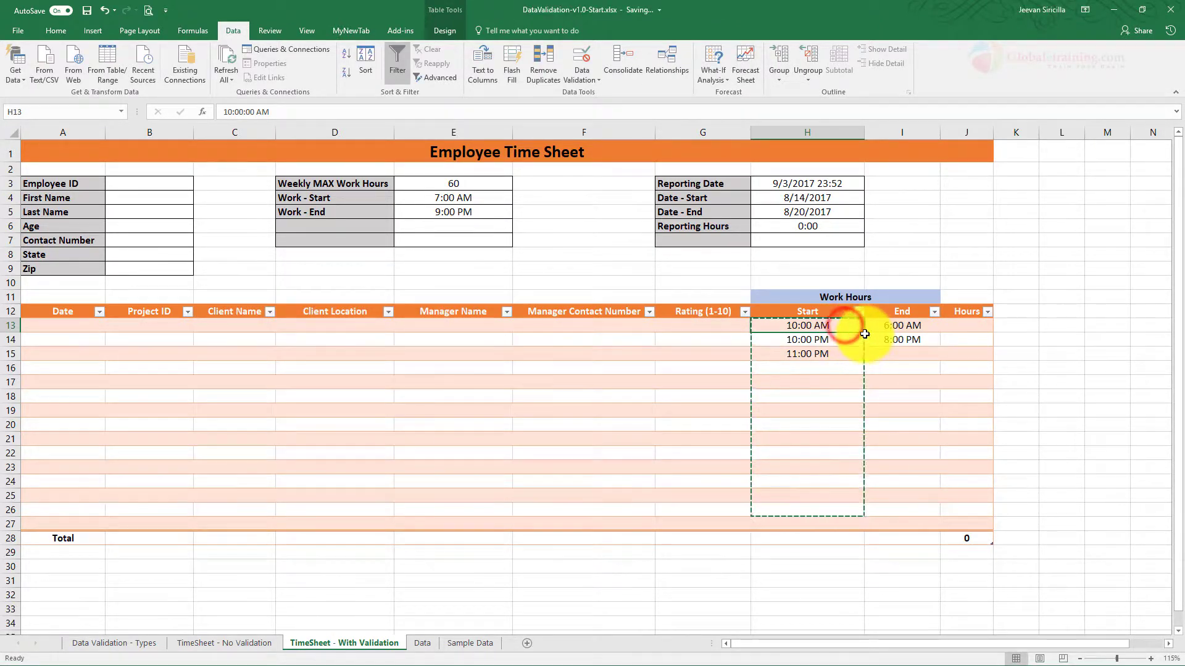
left_click_drag(865, 334, 867, 518)
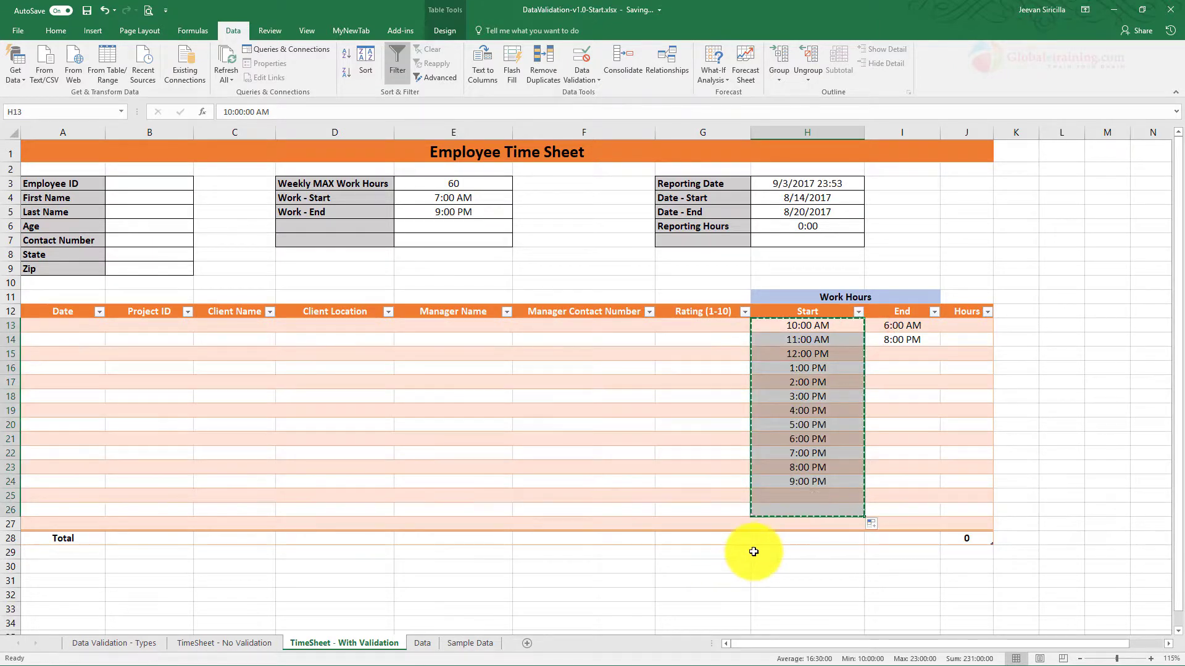
left_click_drag(821, 340, 825, 509)
key("Delete")
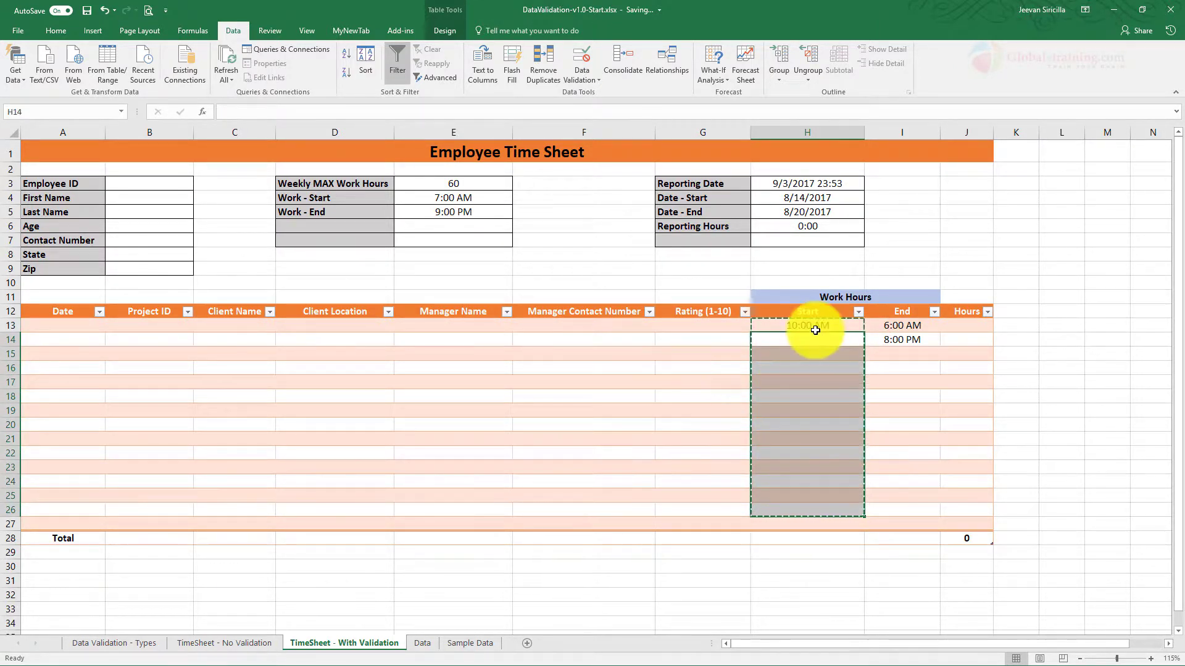
left_click(823, 343)
left_click(833, 323)
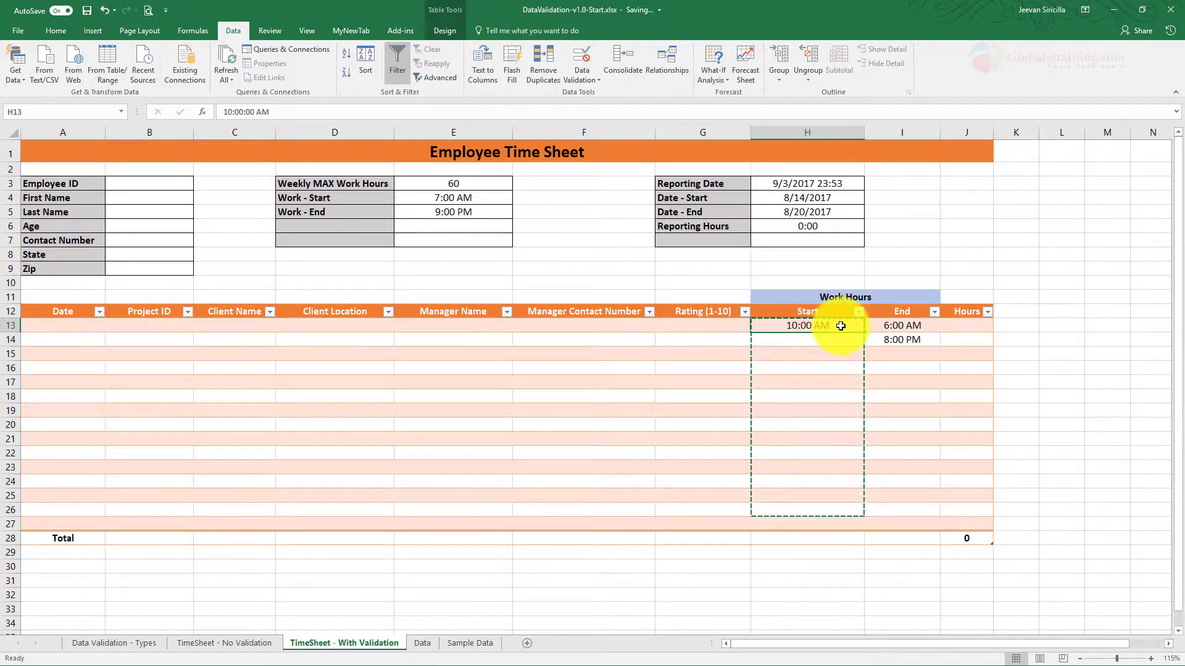
Step: Try 10 pm in H13, H14 and H20, cancelling each rejected entry
type("10 p")
key("Return")
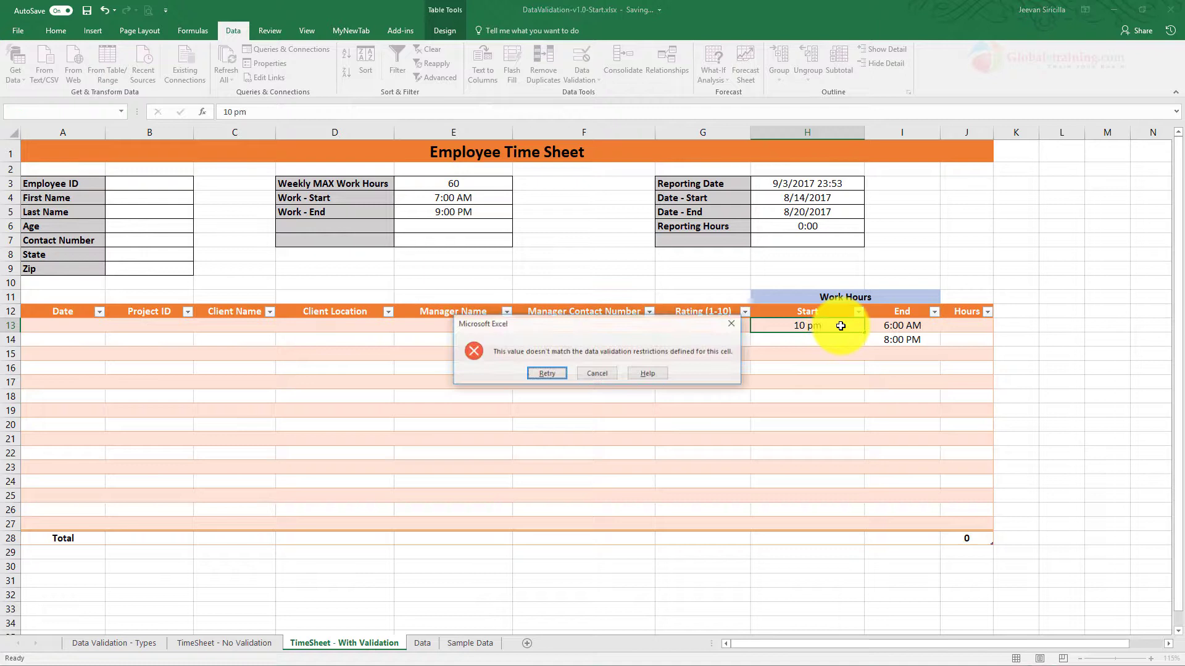
key("Escape")
key("Return")
type("10 pm")
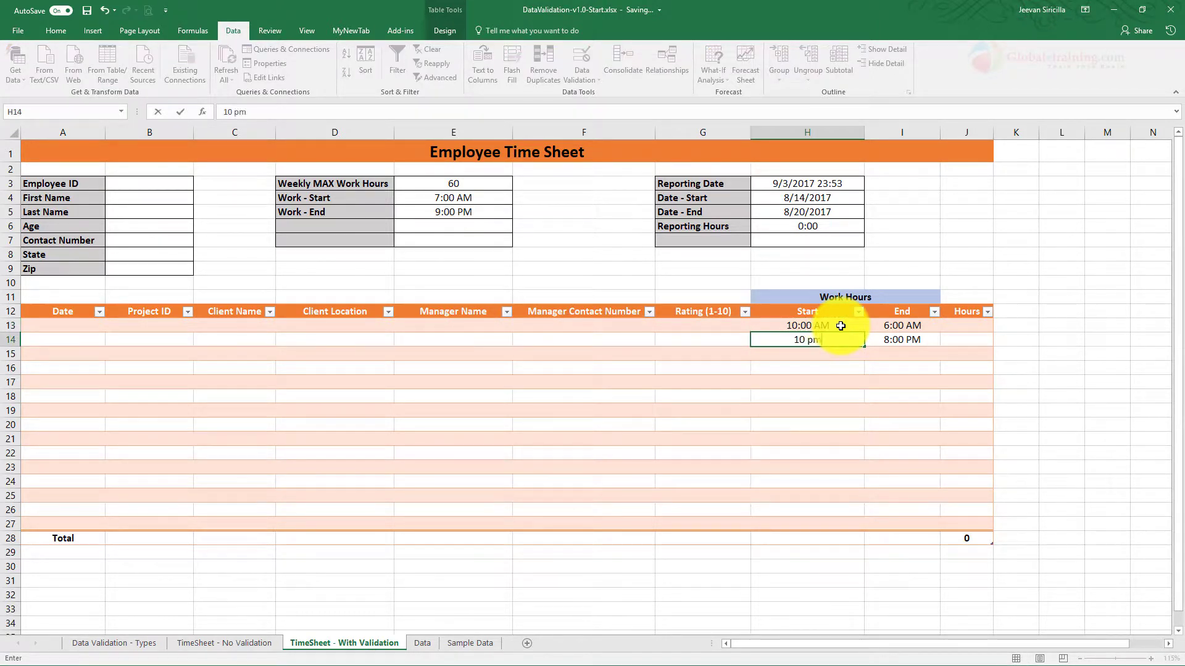
key("Return")
key("Return")
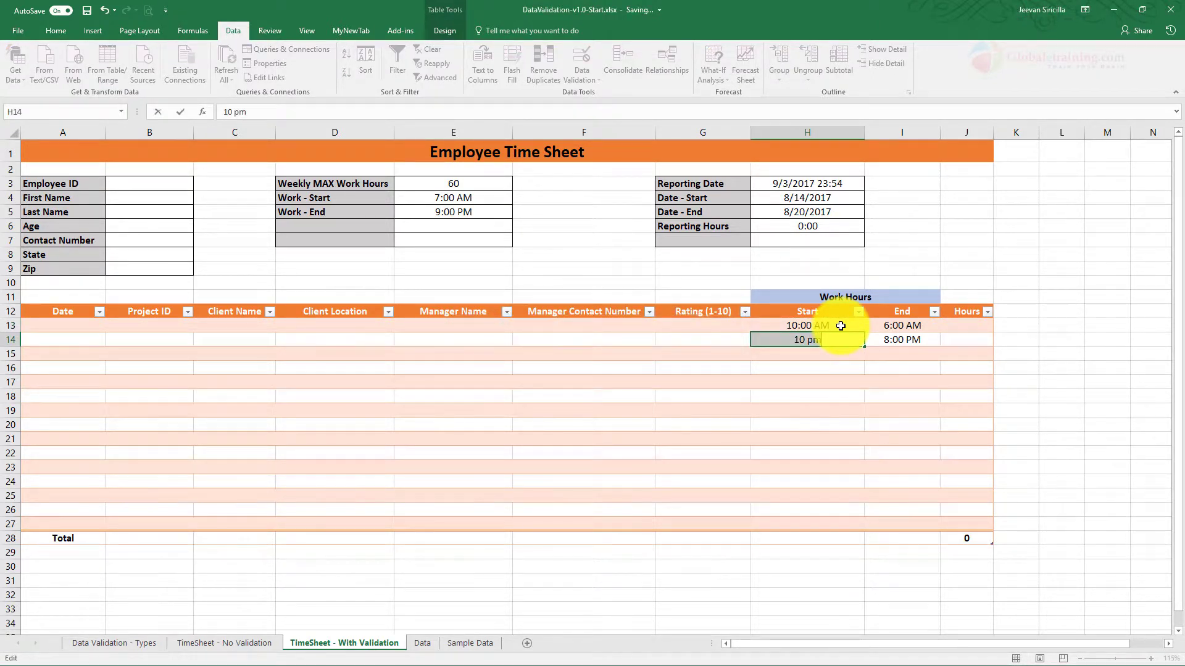
key("Return")
key("Escape")
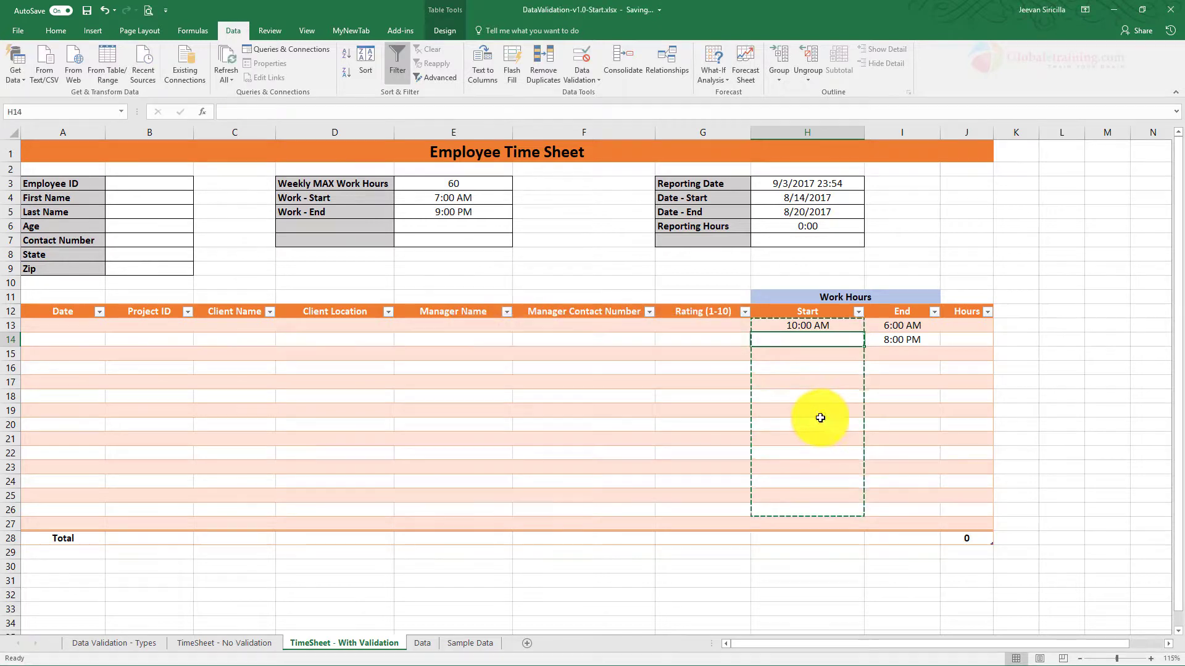
left_click(820, 418)
type("10 p")
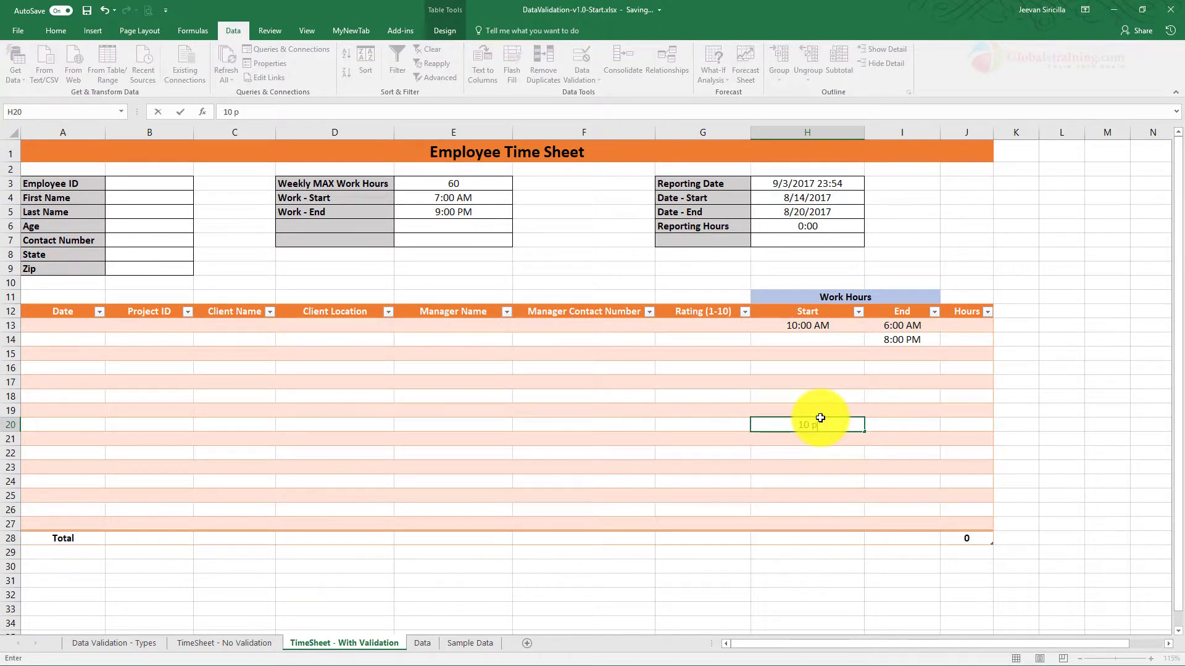
type("m")
key("Return")
key("Escape")
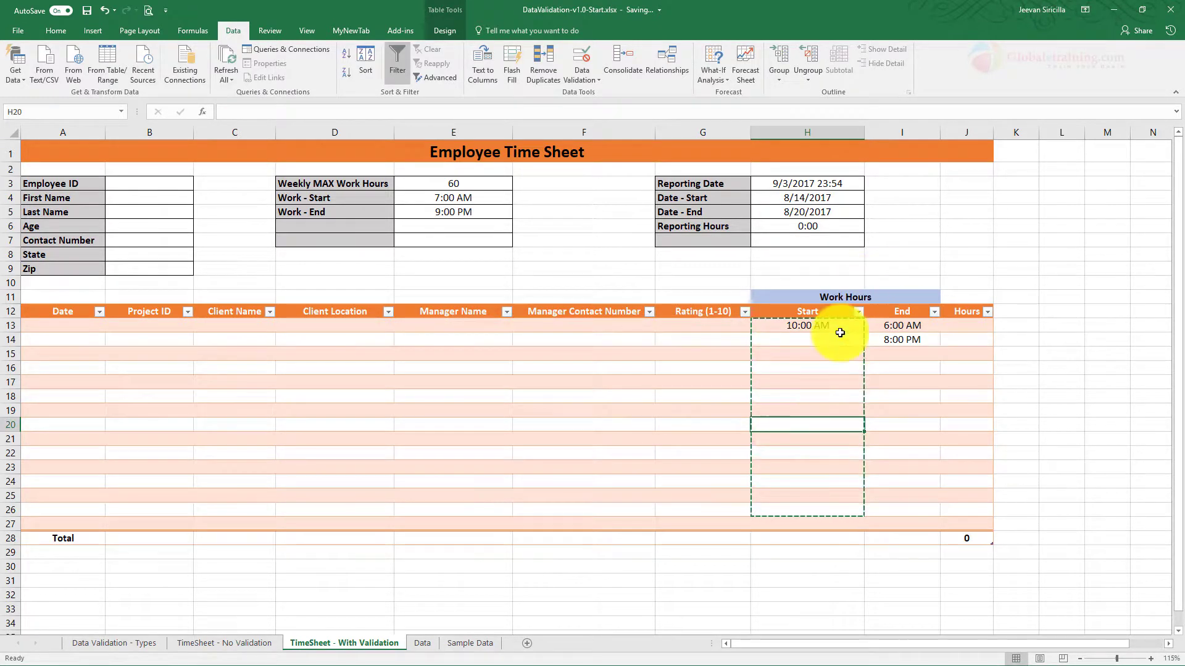
left_click(815, 325)
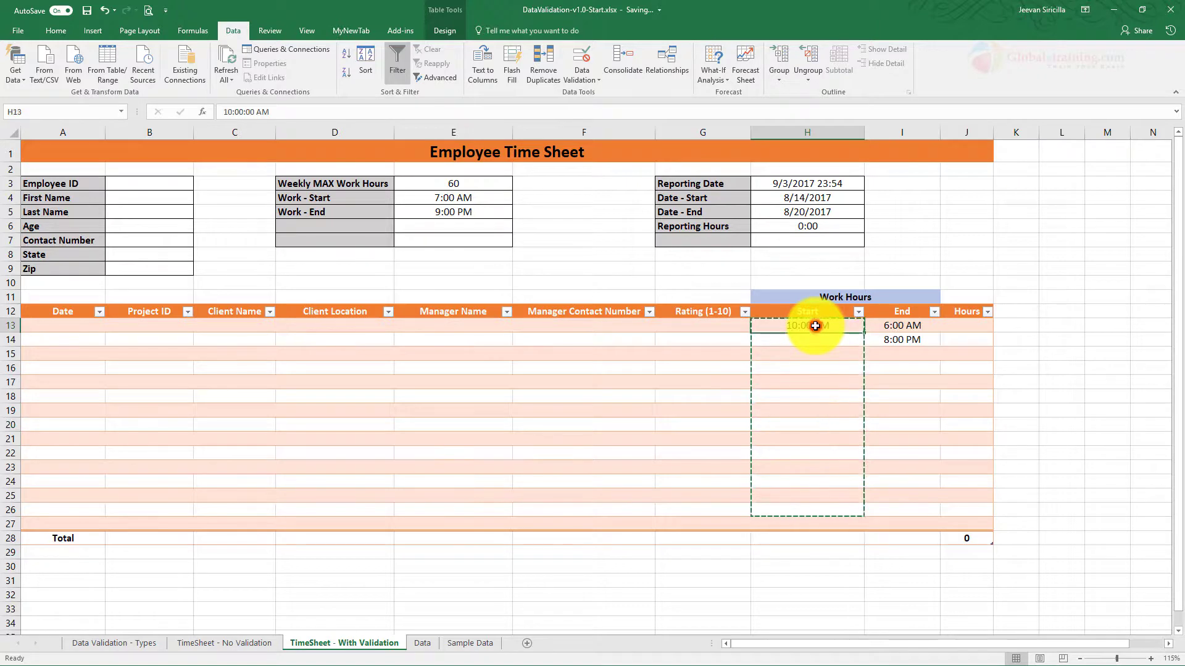
left_click(581, 80)
left_click(584, 93)
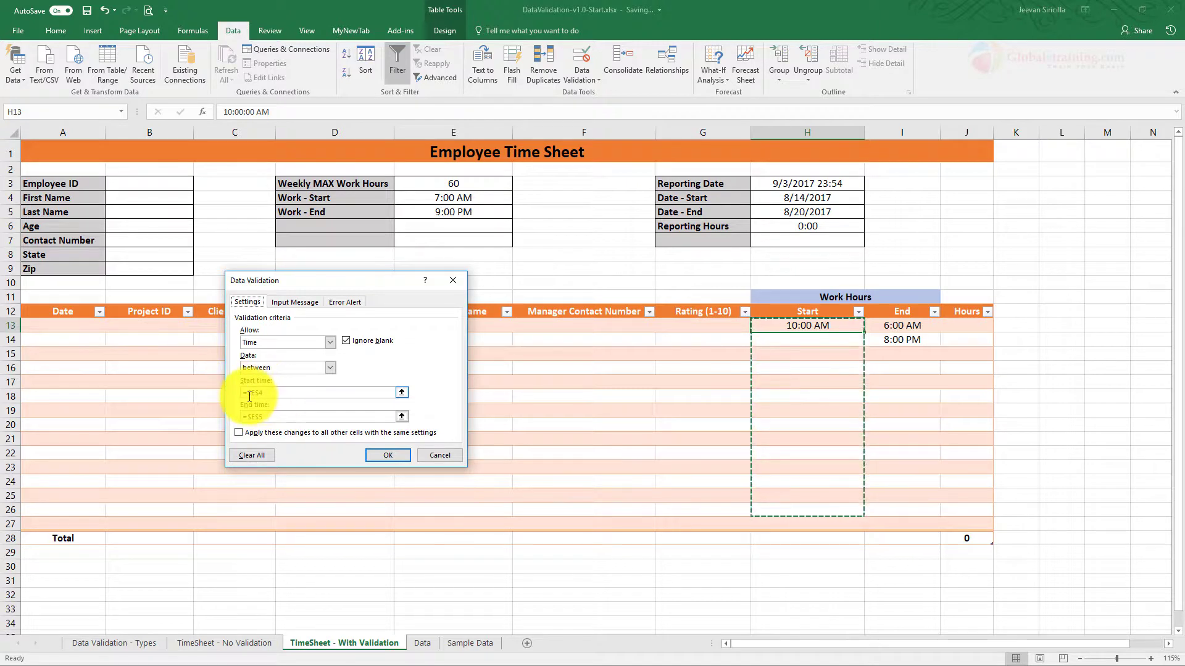
left_click(247, 392)
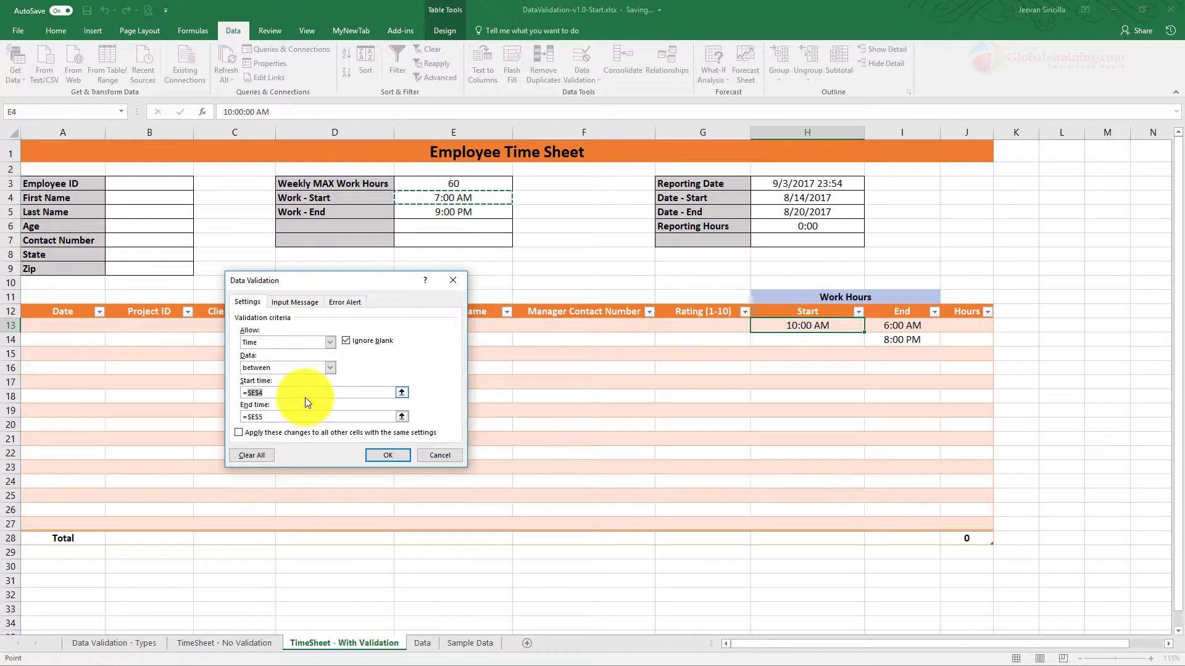
key("Return")
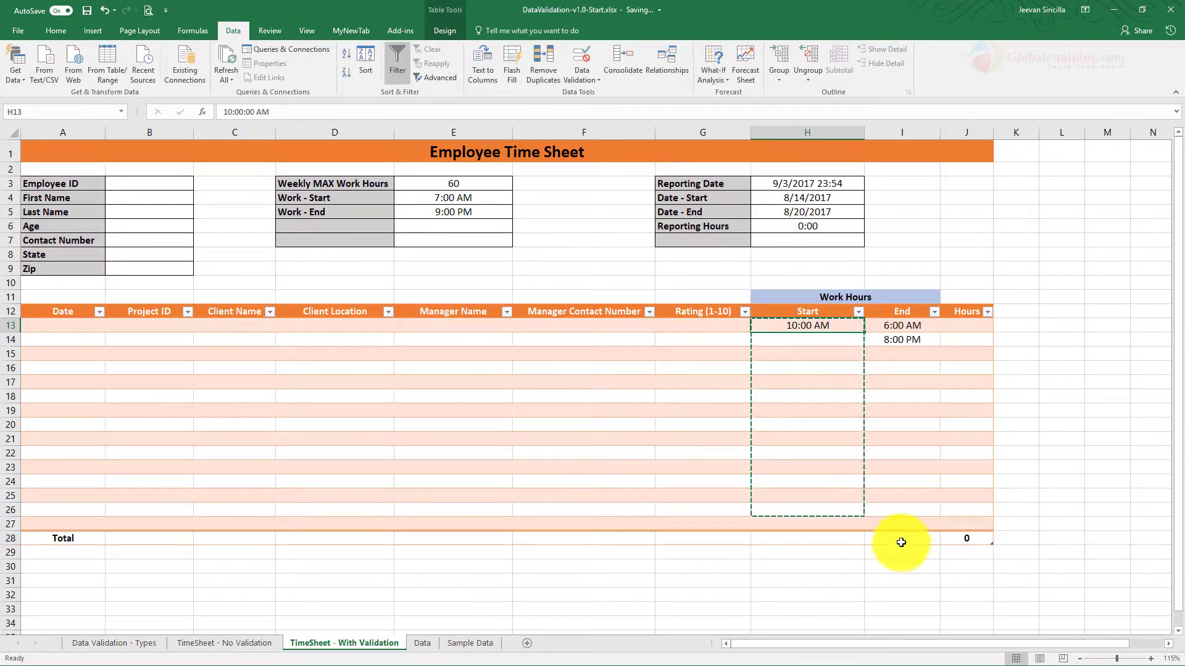
left_click_drag(805, 334, 810, 504)
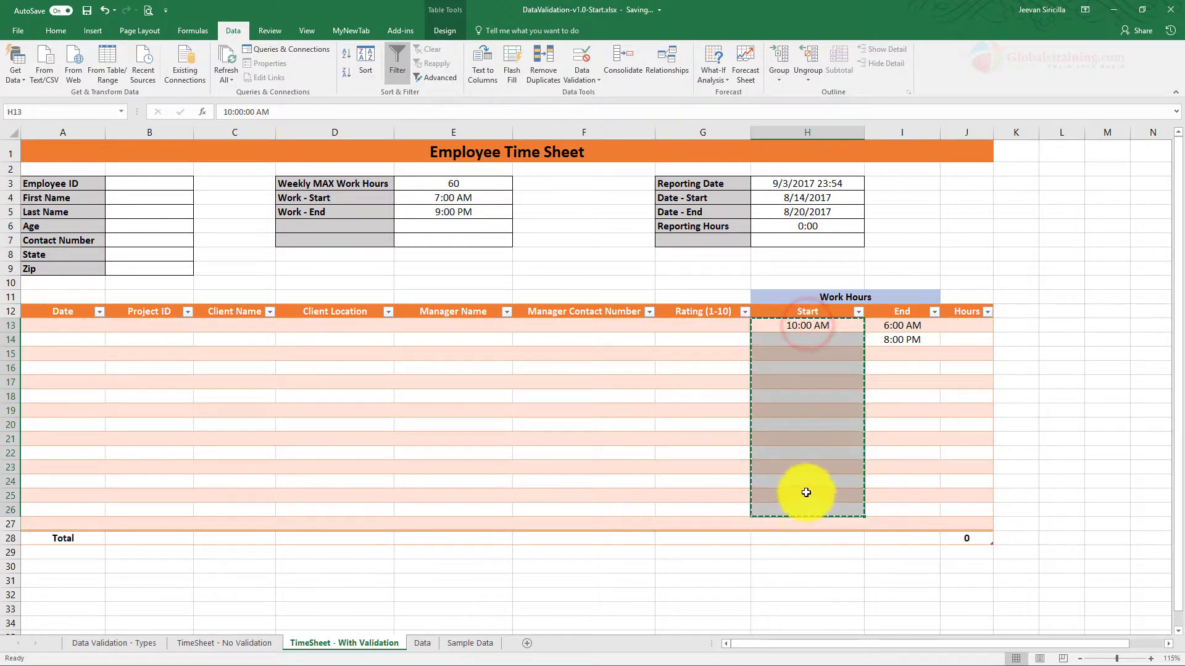
left_click(464, 126)
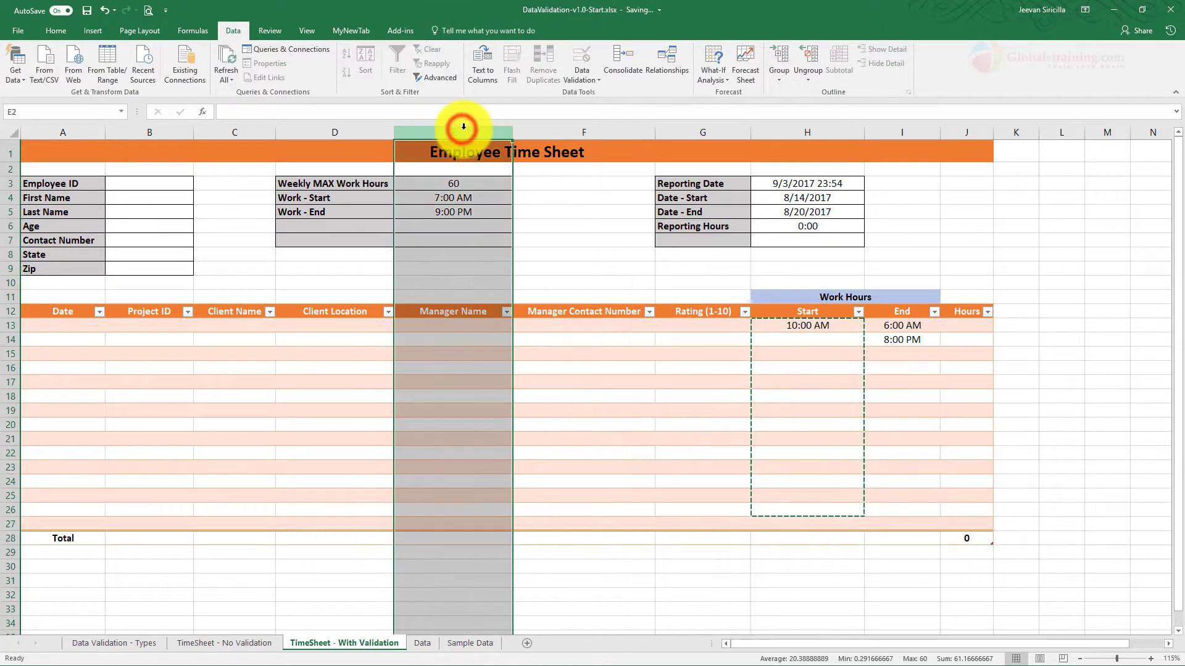
left_click(880, 426)
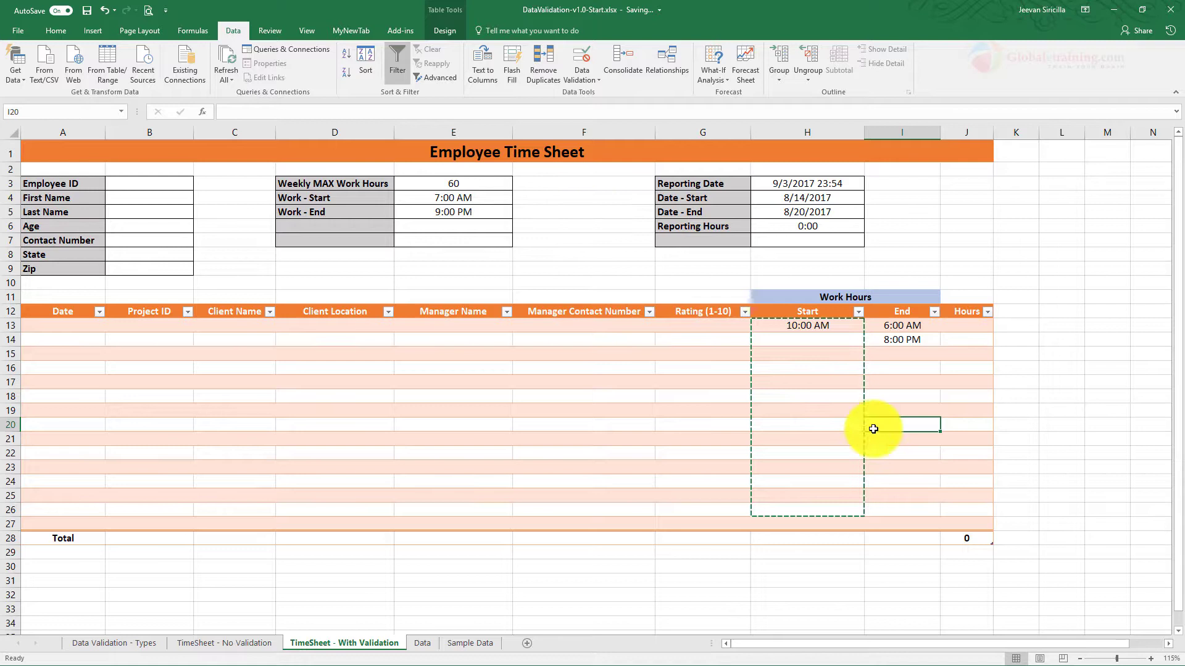
left_click(907, 327)
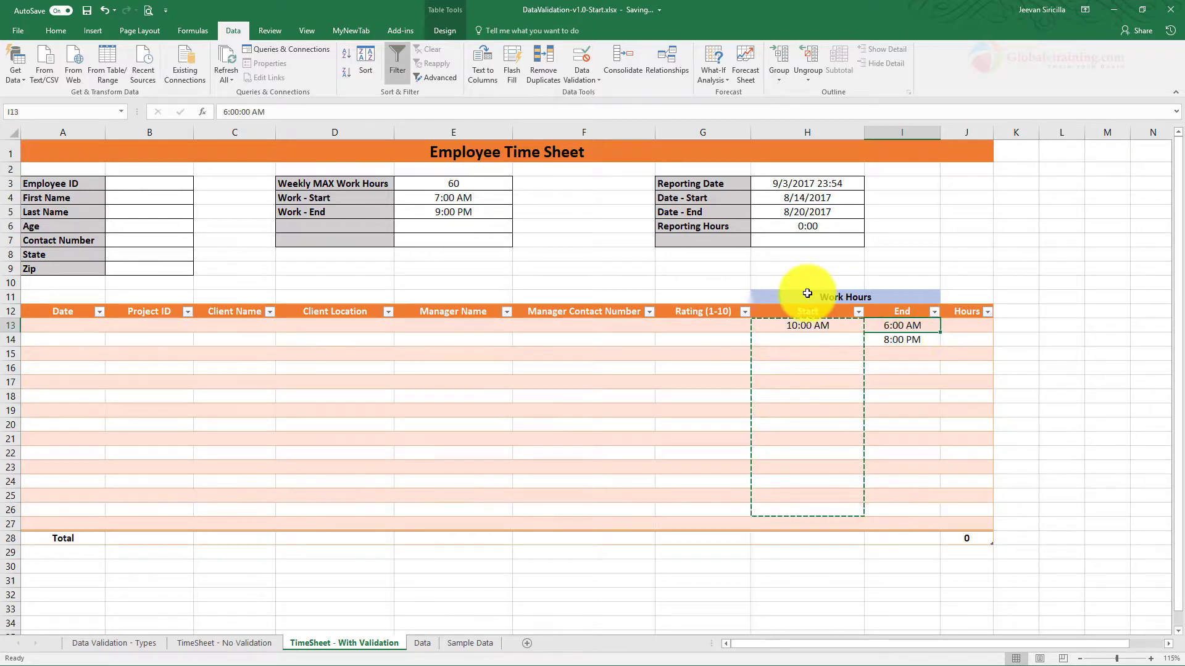
left_click(580, 75)
left_click(584, 90)
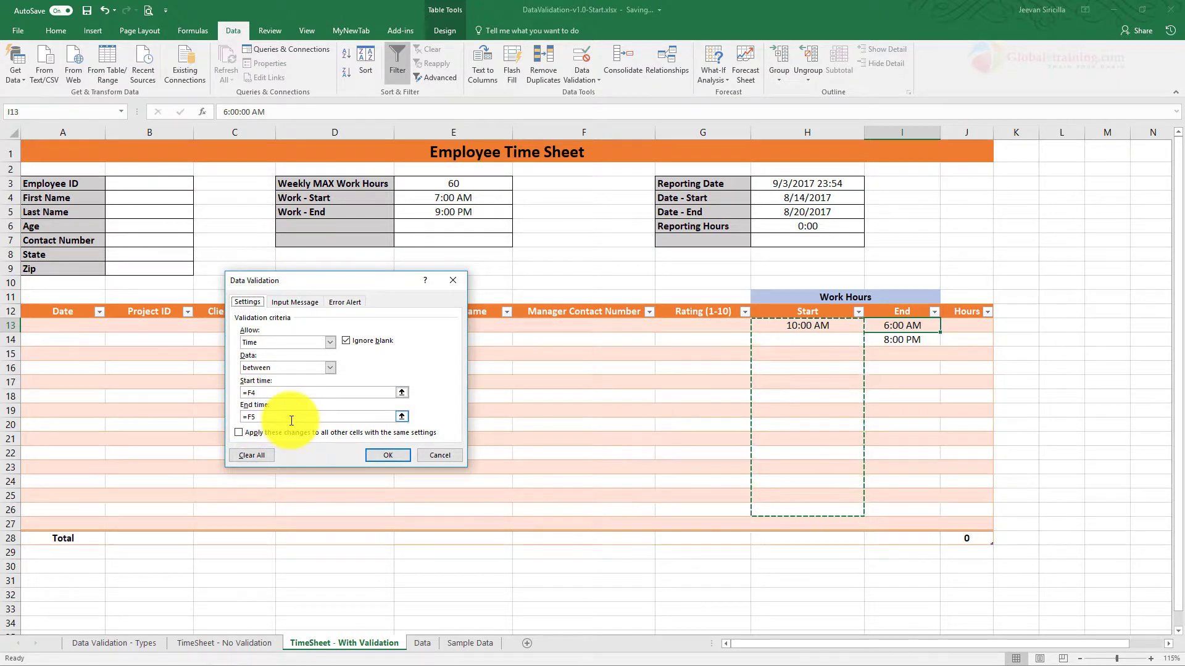
left_click(452, 281)
left_click(925, 355)
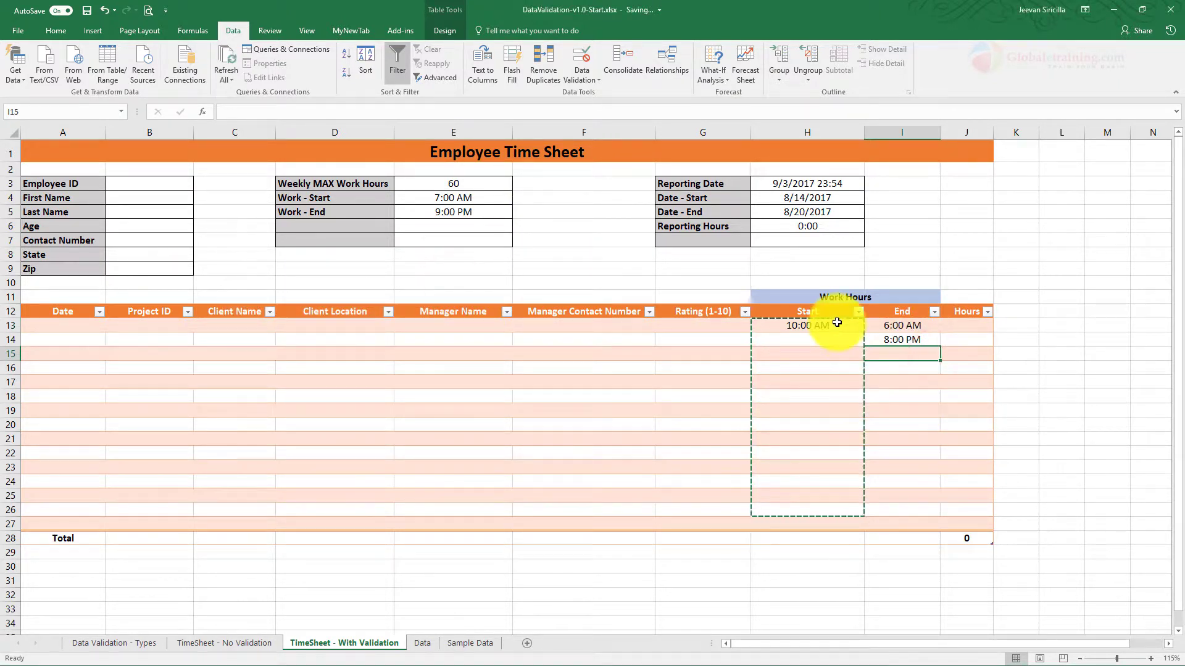
Step: Paste the Start cells H13:H26 into the End column at I13 and autofit its width
left_click_drag(835, 325, 836, 512)
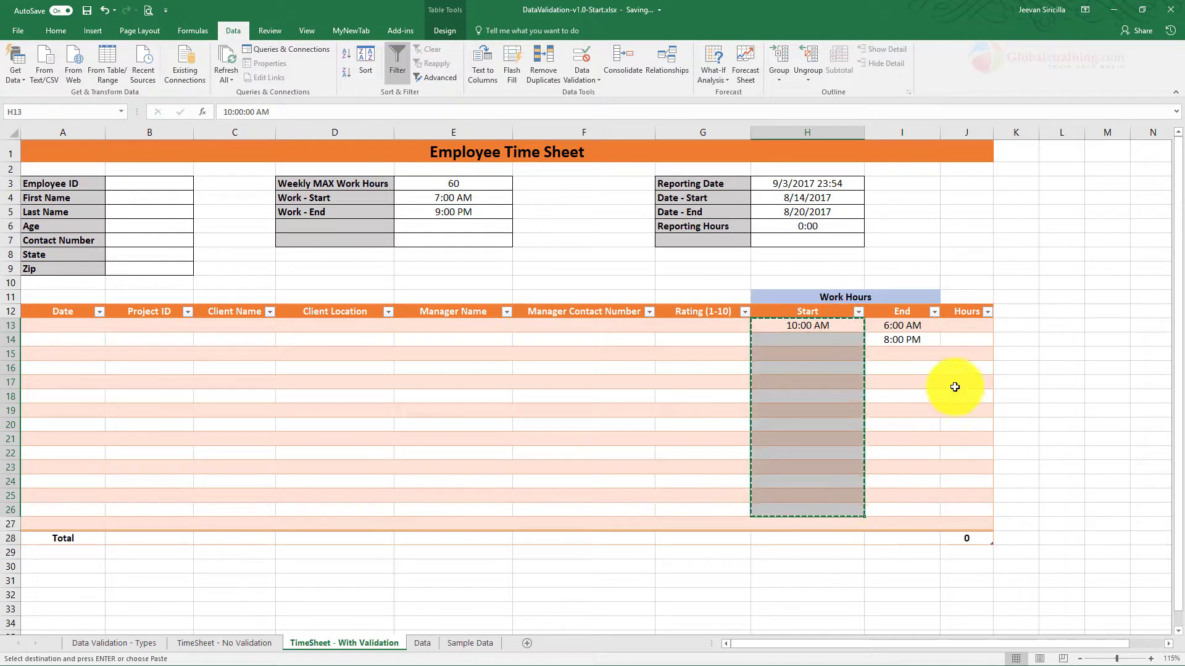
left_click(919, 325)
key("ctrl+v")
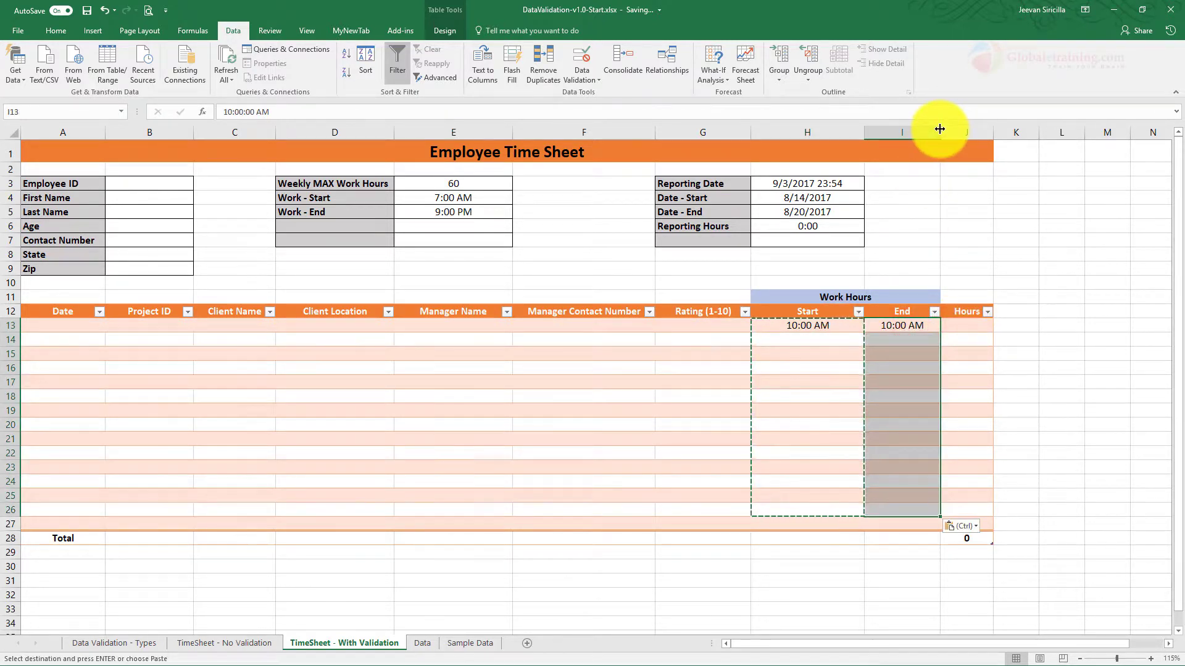
double_click(939, 131)
left_click(935, 337)
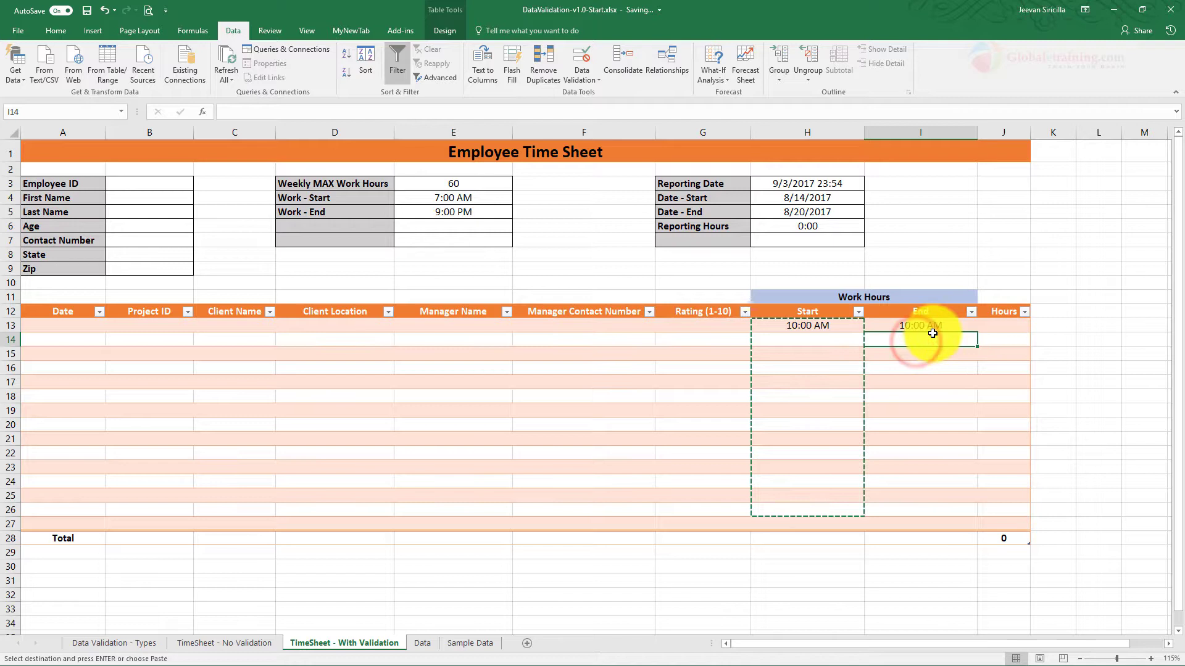
left_click(926, 325)
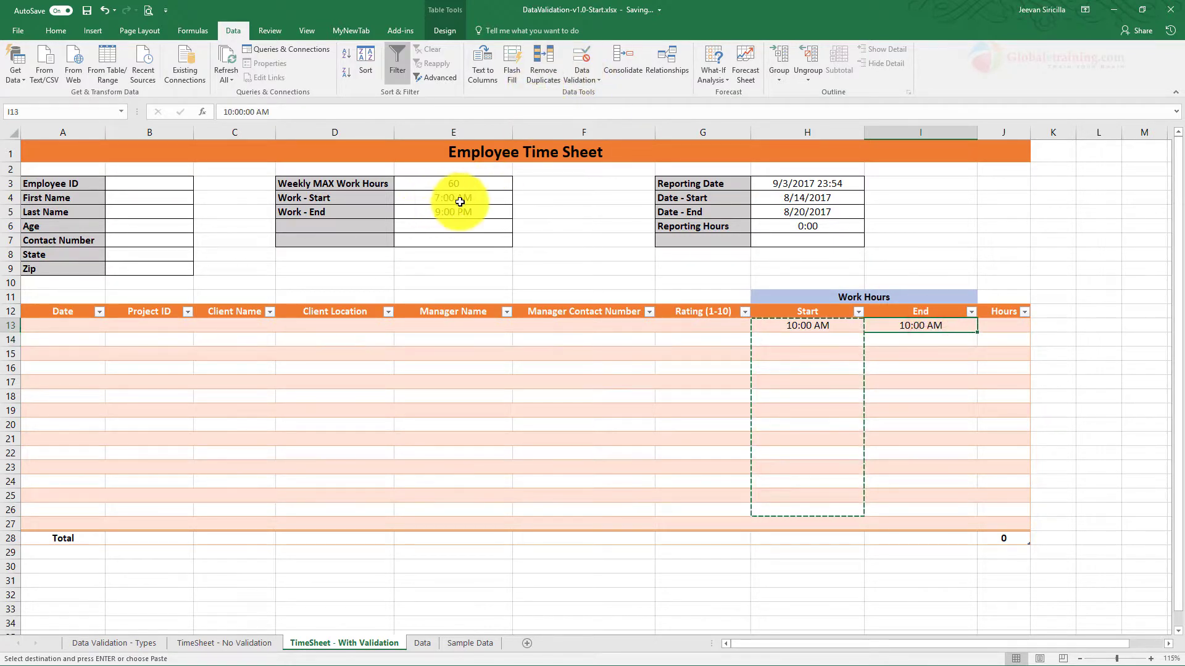
Step: Inspect the pasted time validation rules on I13 and I19 without changing them
left_click(587, 75)
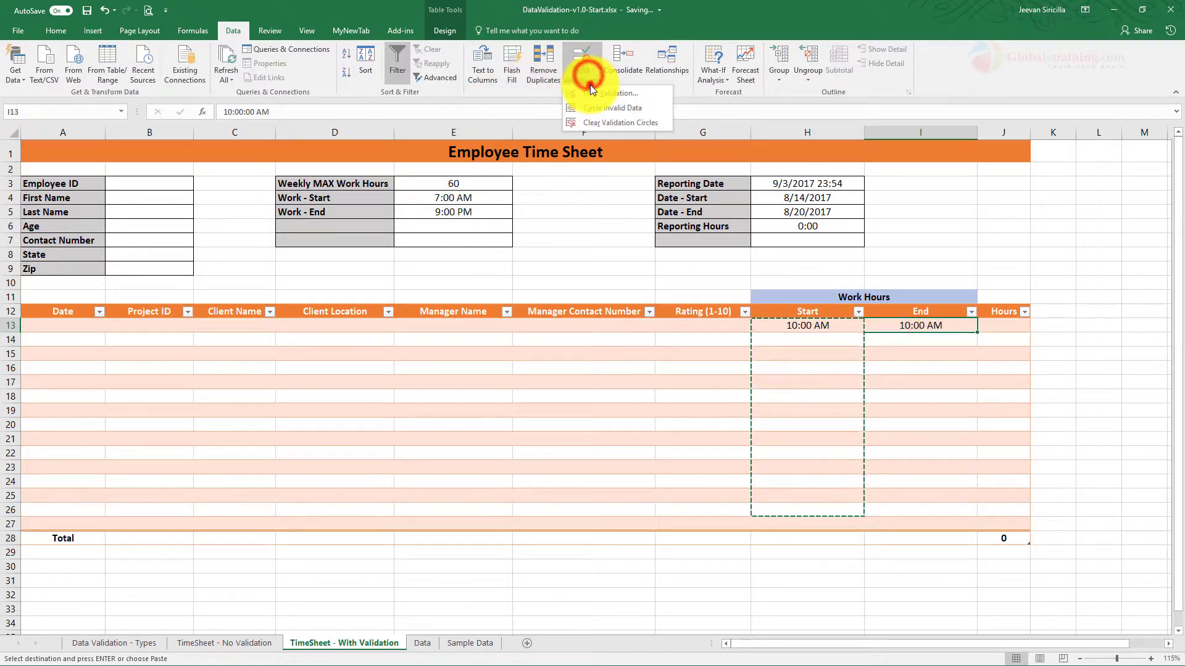
left_click(591, 96)
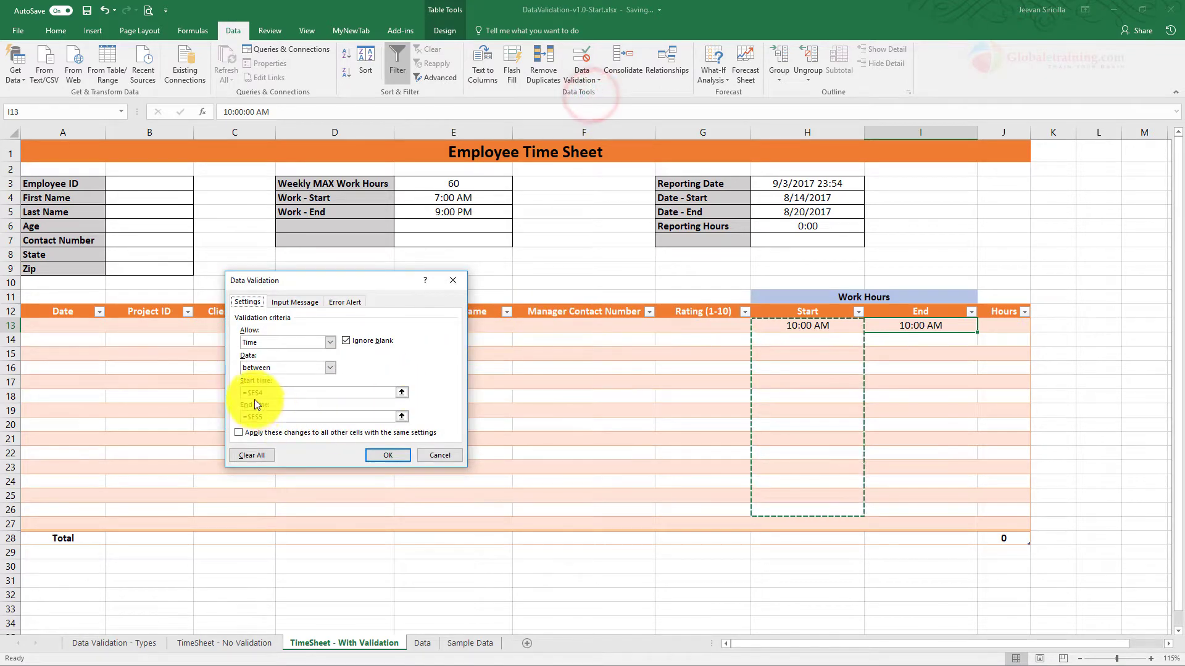
left_click(454, 454)
left_click(948, 412)
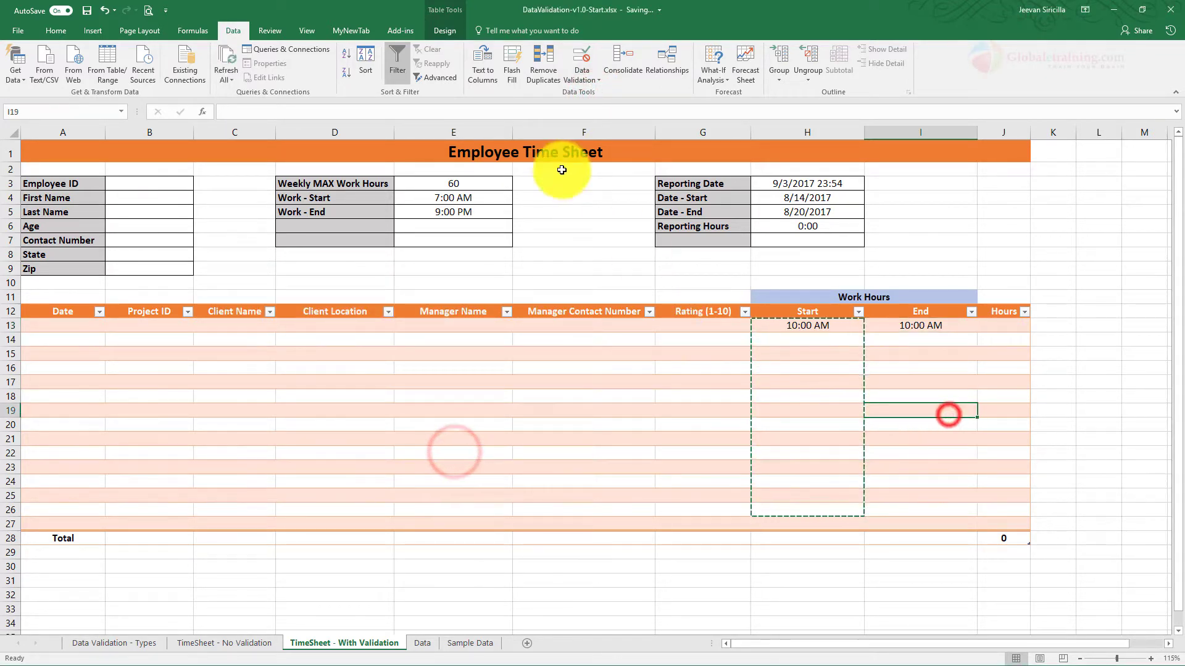
left_click(579, 88)
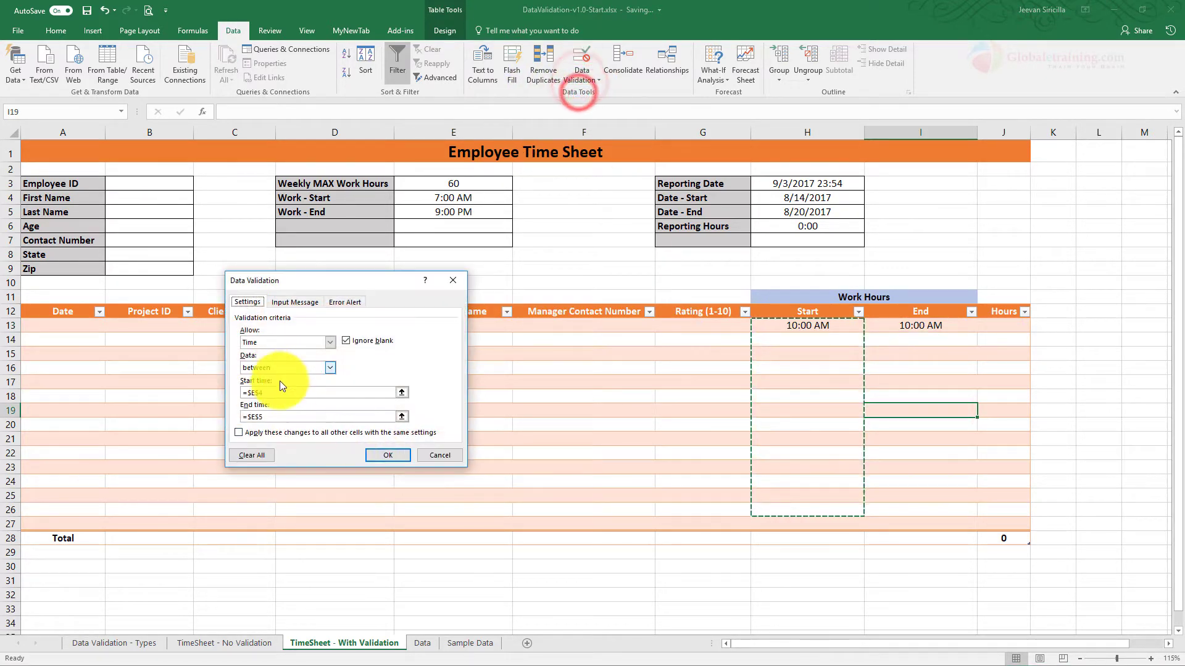
left_click(439, 455)
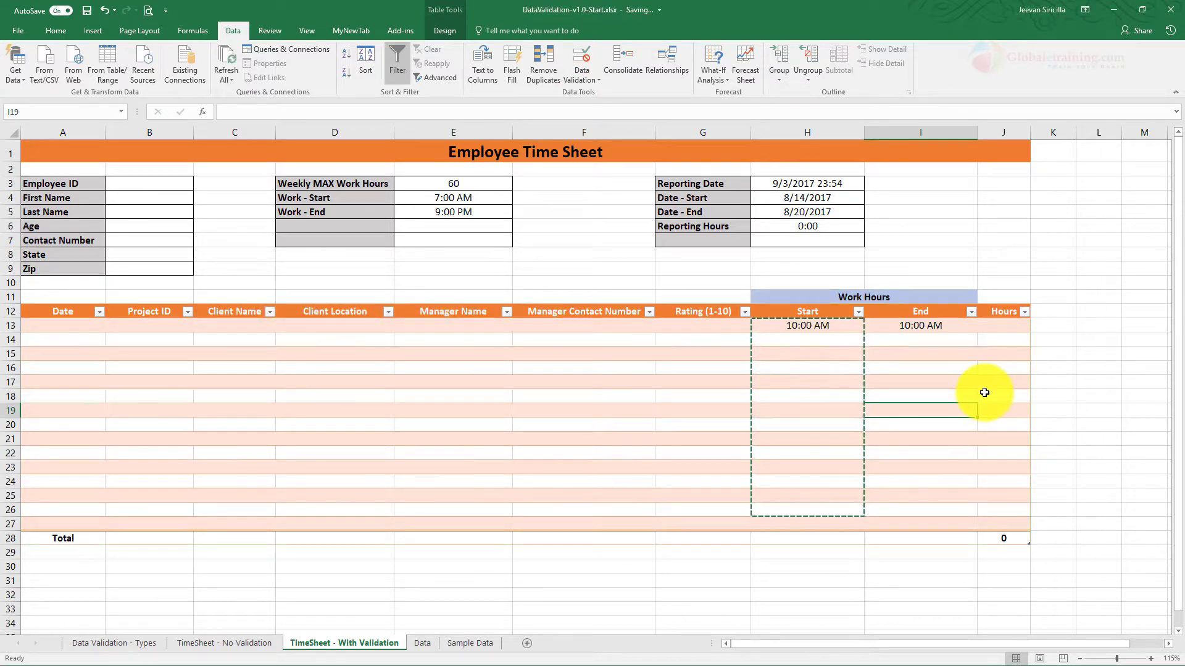
Step: Name the Work - End cell E5 'EndTime' through the Name Box
left_click(436, 198)
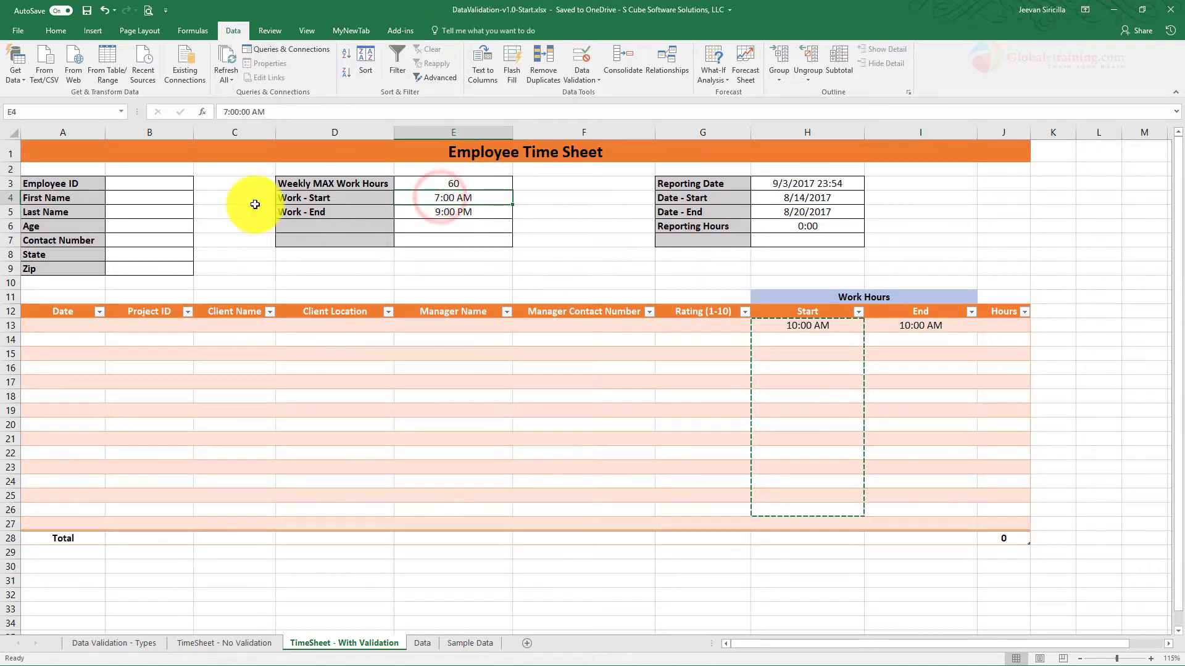
left_click(91, 112)
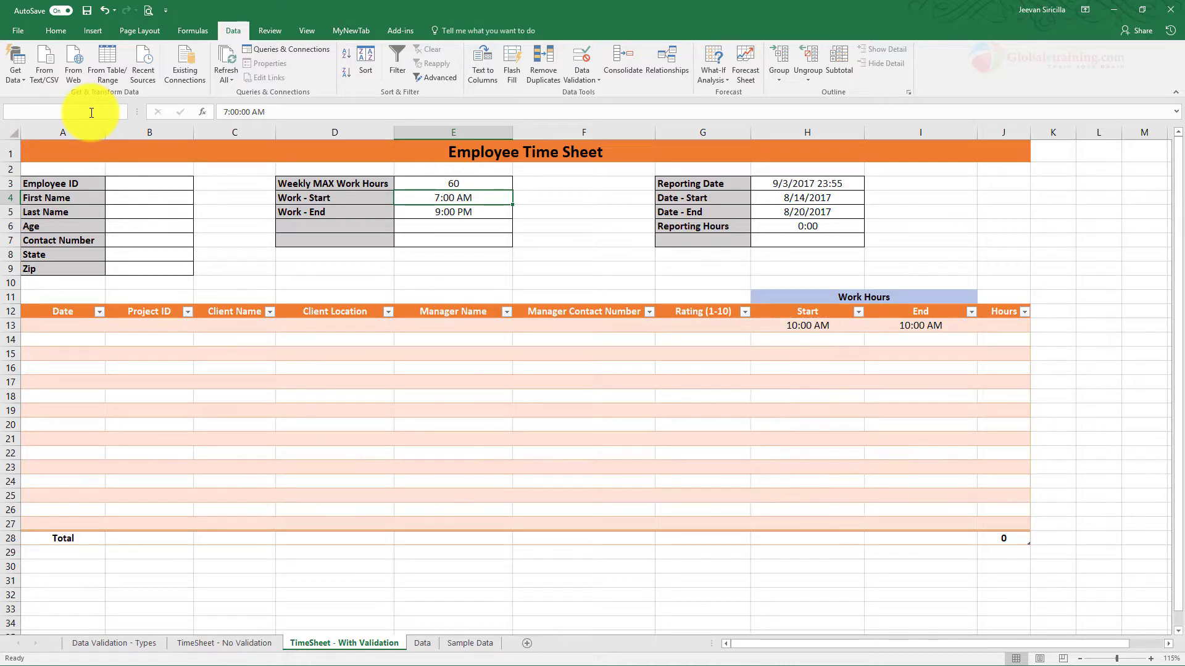
left_click(464, 212)
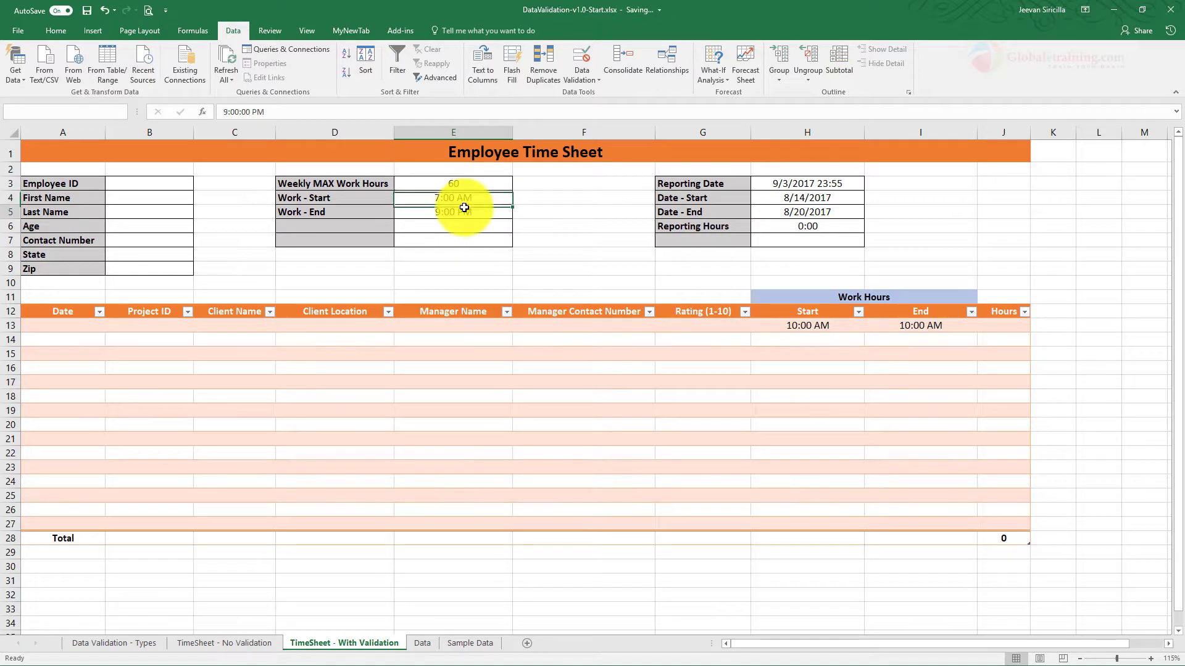
left_click(53, 111)
type("EndTime")
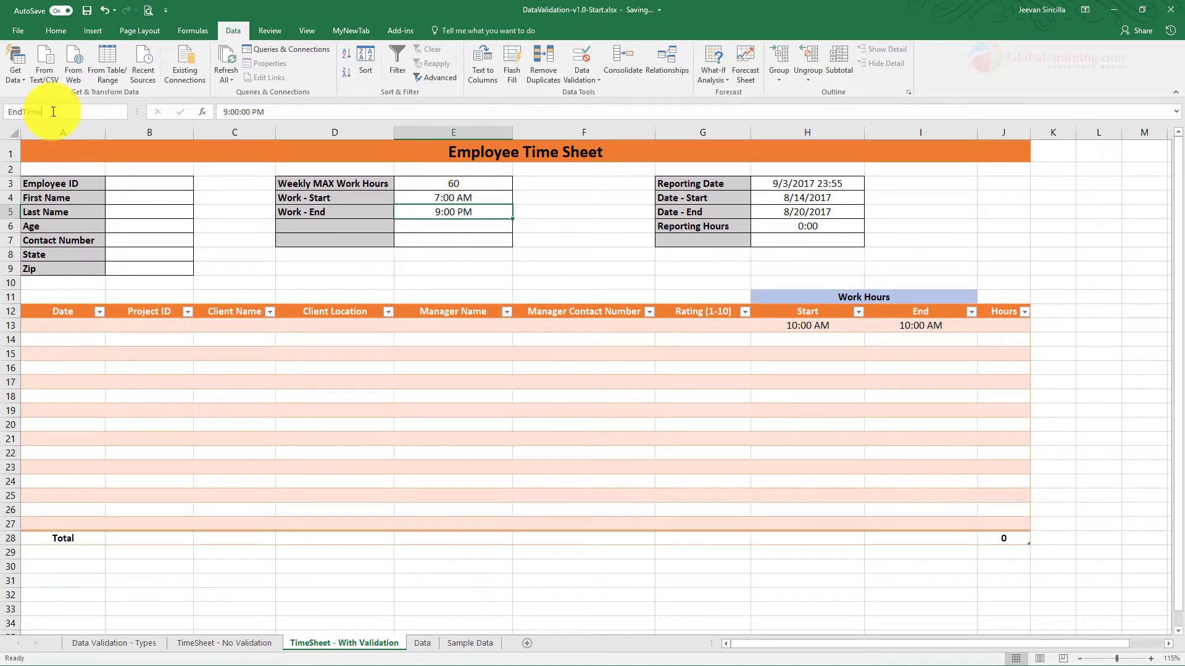
left_click(455, 212)
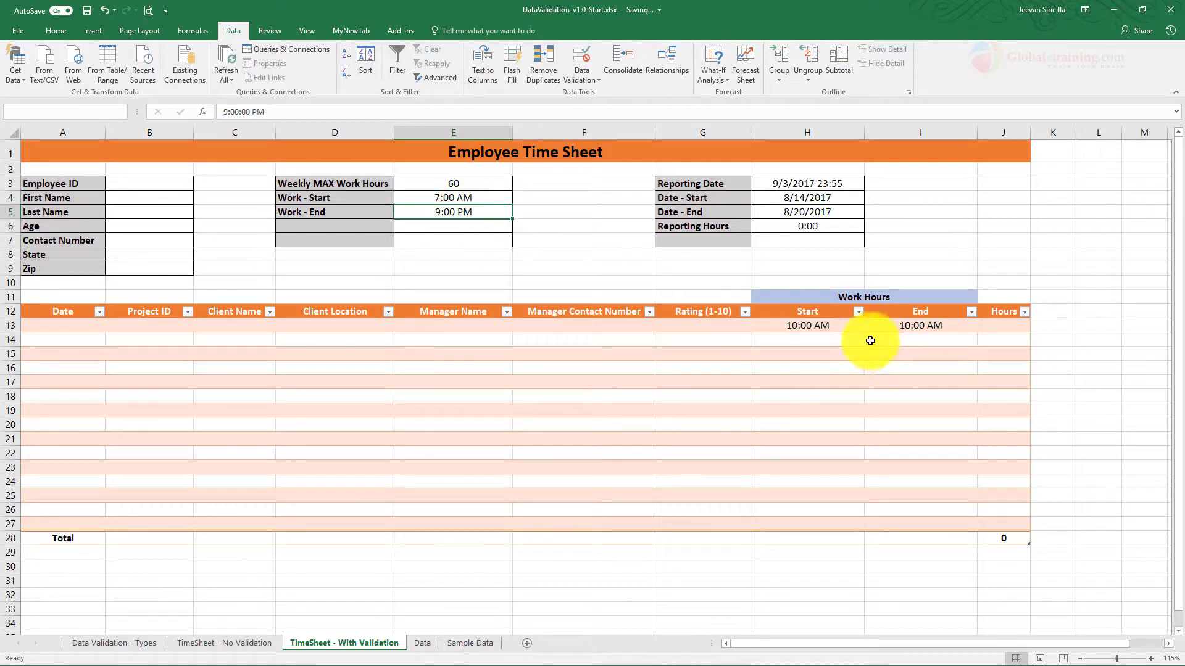
Step: Clear the 10:00 AM test times from H13:I26 and reselect the Start and End cells
left_click_drag(824, 325, 888, 506)
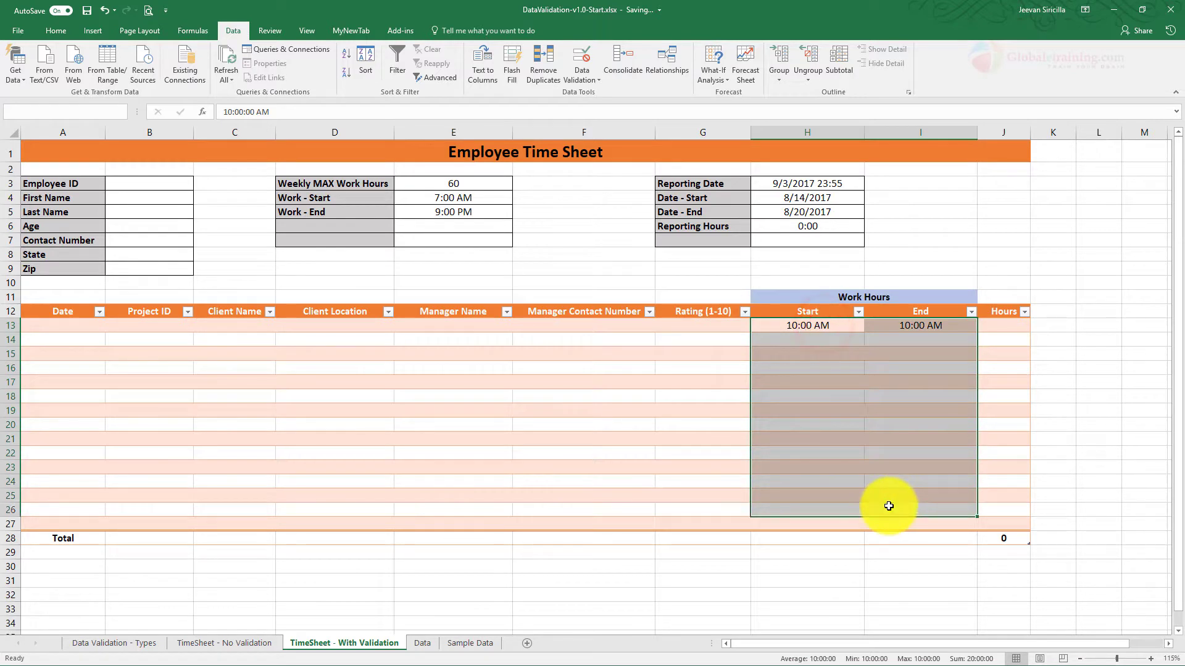
key("Delete")
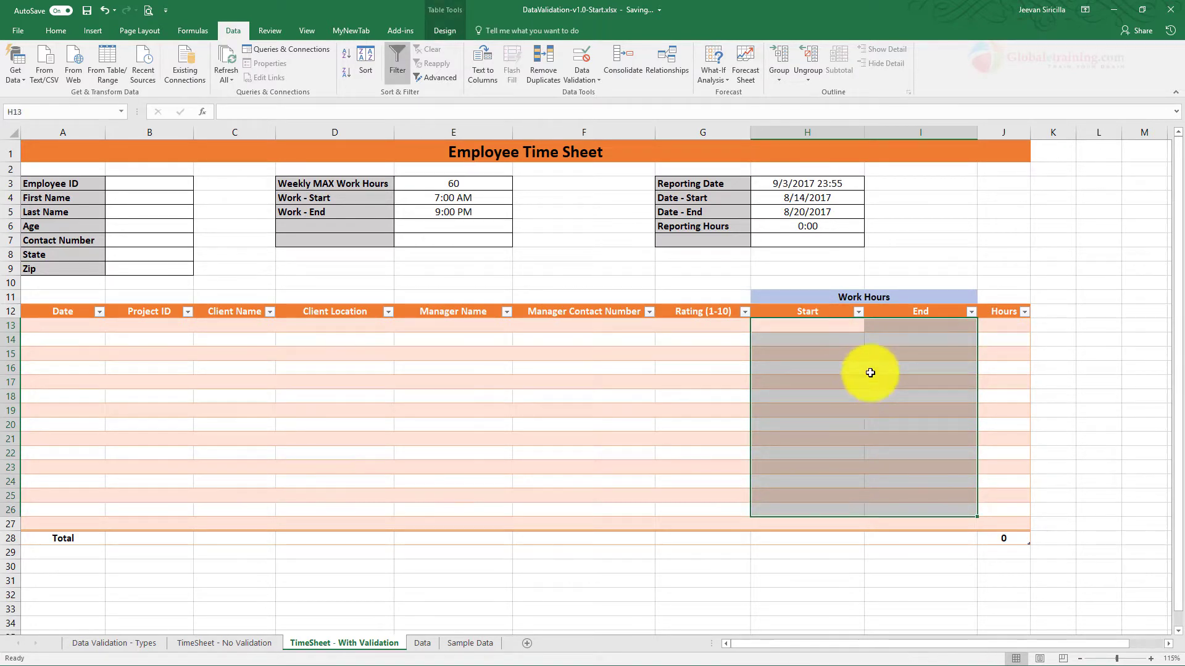
left_click(866, 365)
left_click(807, 326)
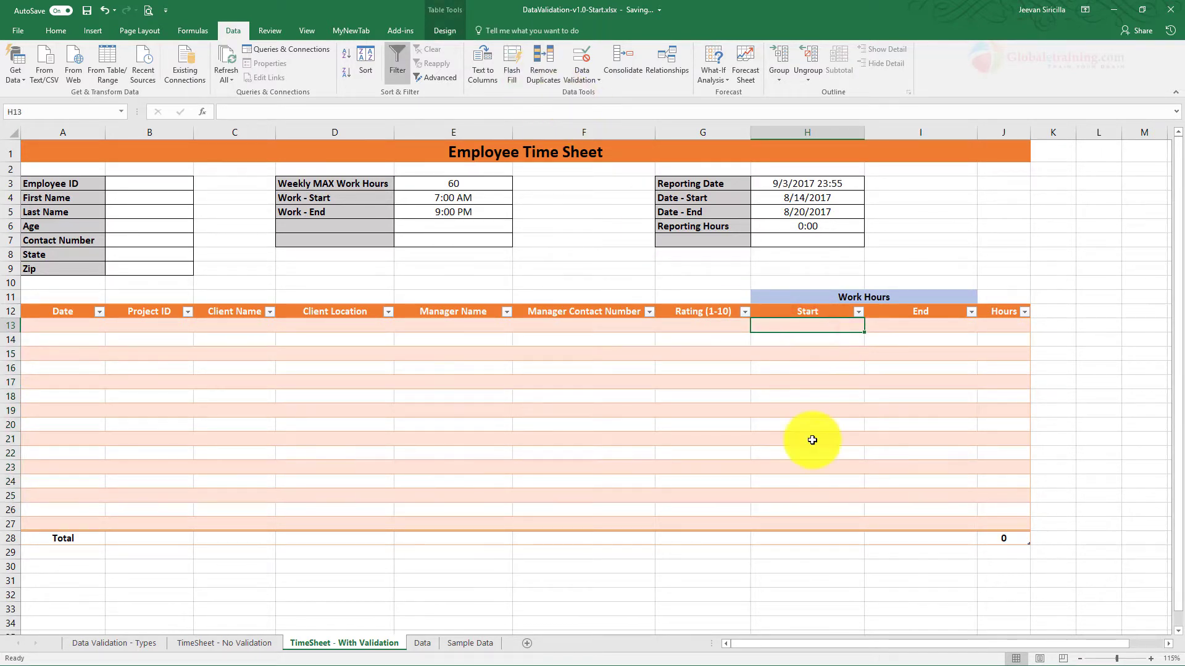
left_click_drag(817, 508, 938, 508)
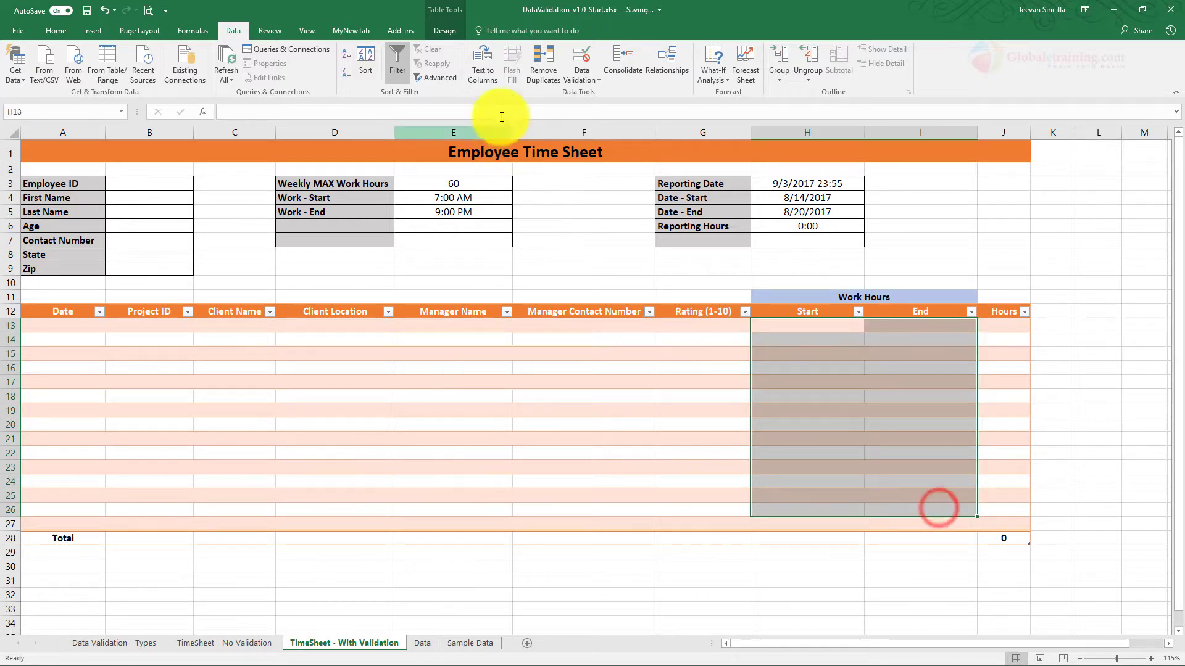
Step: Set the validation limits to =StartTime and =EndTime and apply the rule
left_click(570, 78)
left_click(601, 93)
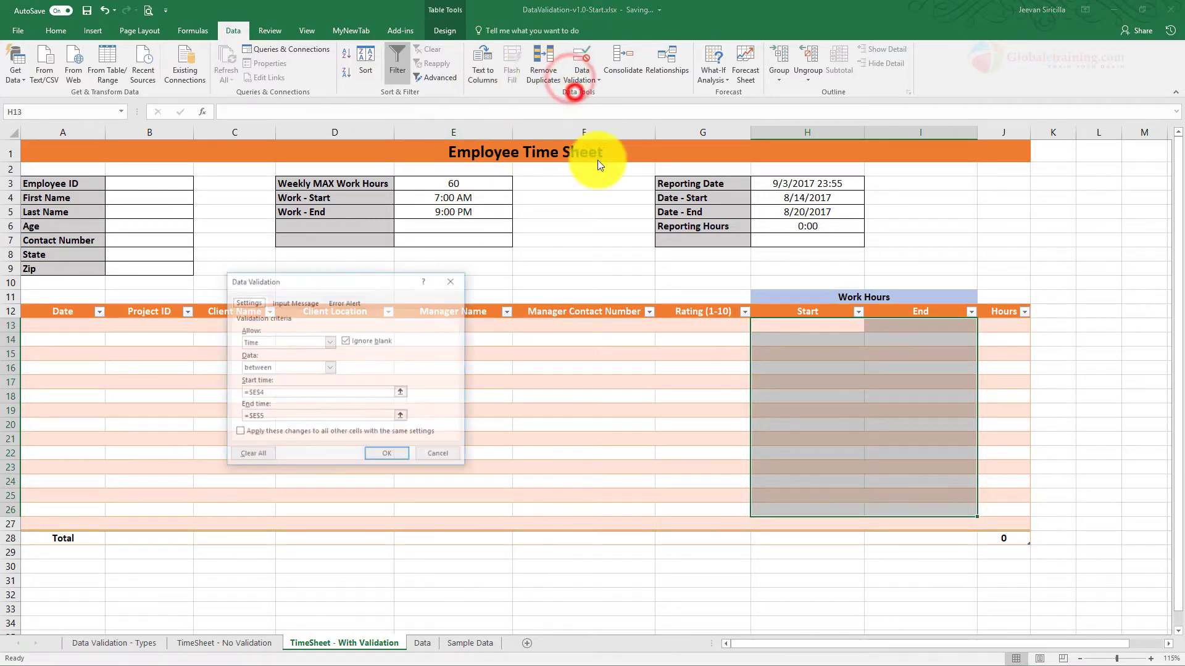
left_click(310, 392)
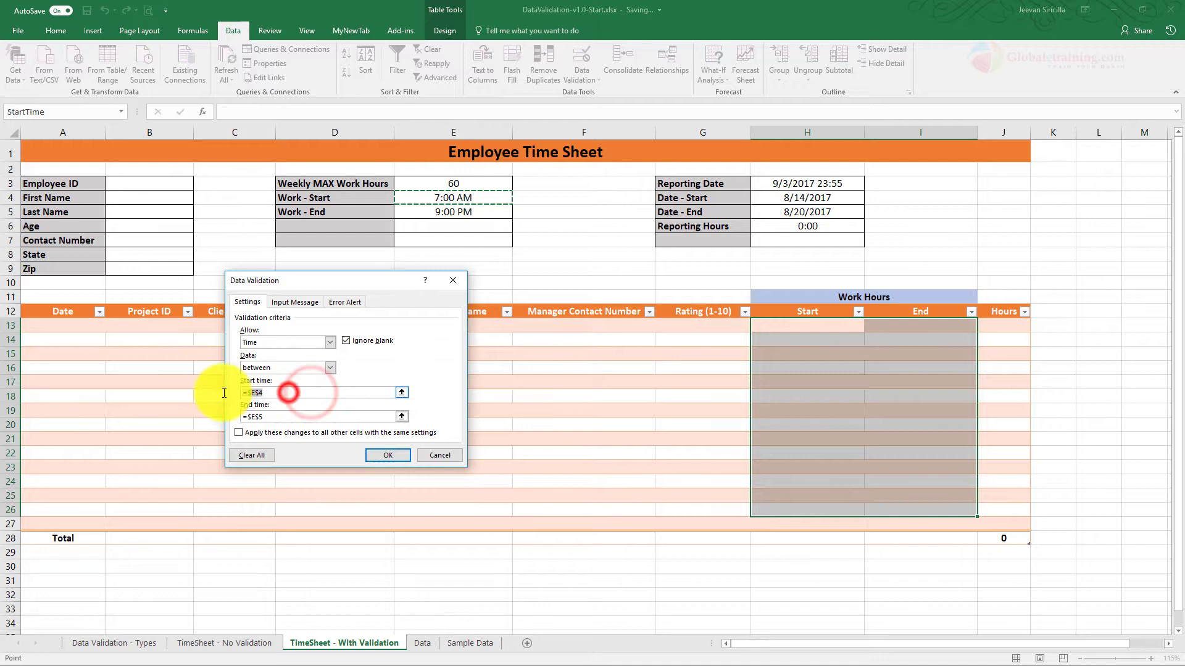
key("BackSpace")
key("BackSpace")
key("BackSpace")
key("BackSpace")
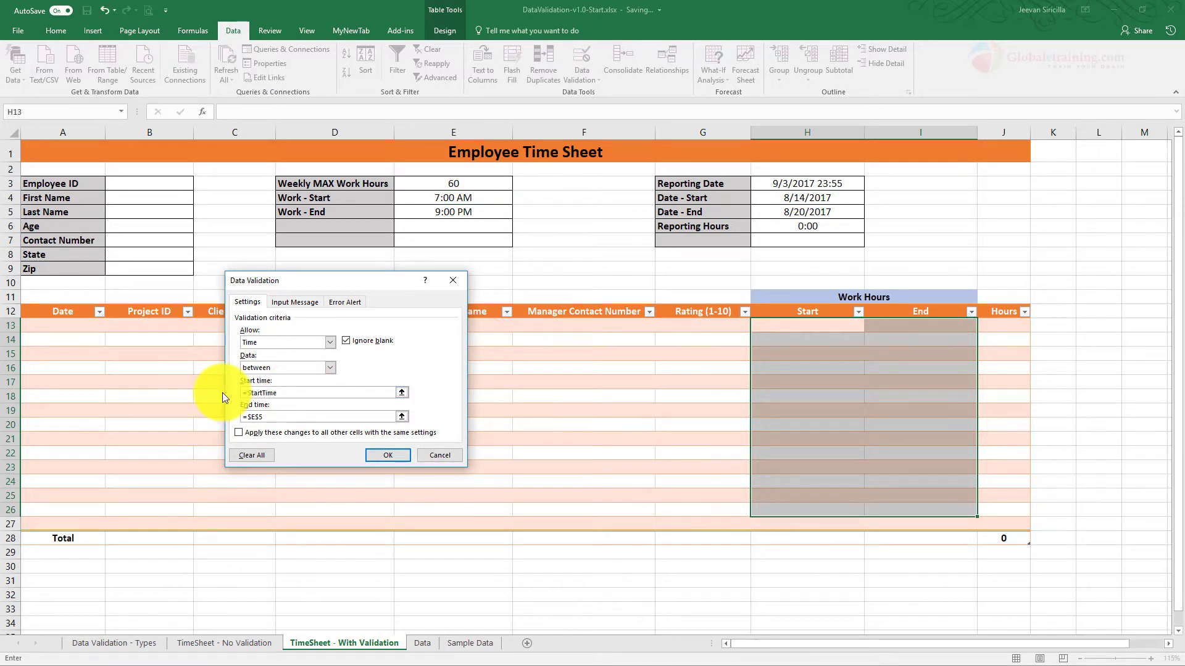
left_click(281, 417)
key("BackSpace")
key("BackSpace")
key("BackSpace")
key("BackSpace")
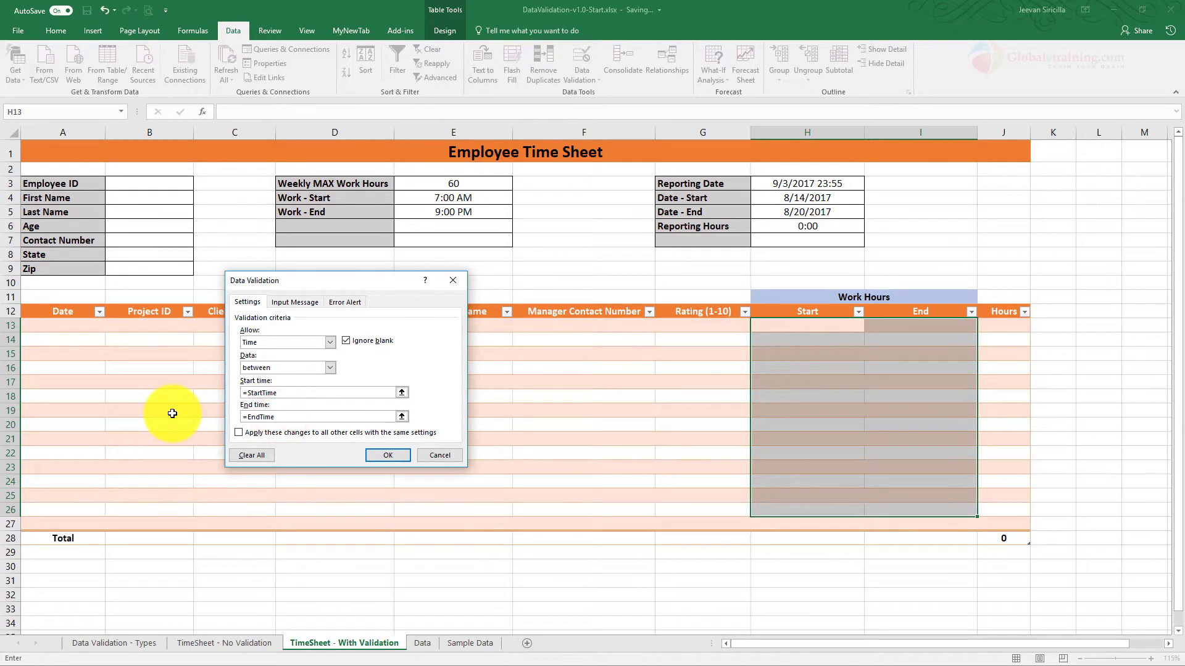
key("Return")
left_click(837, 364)
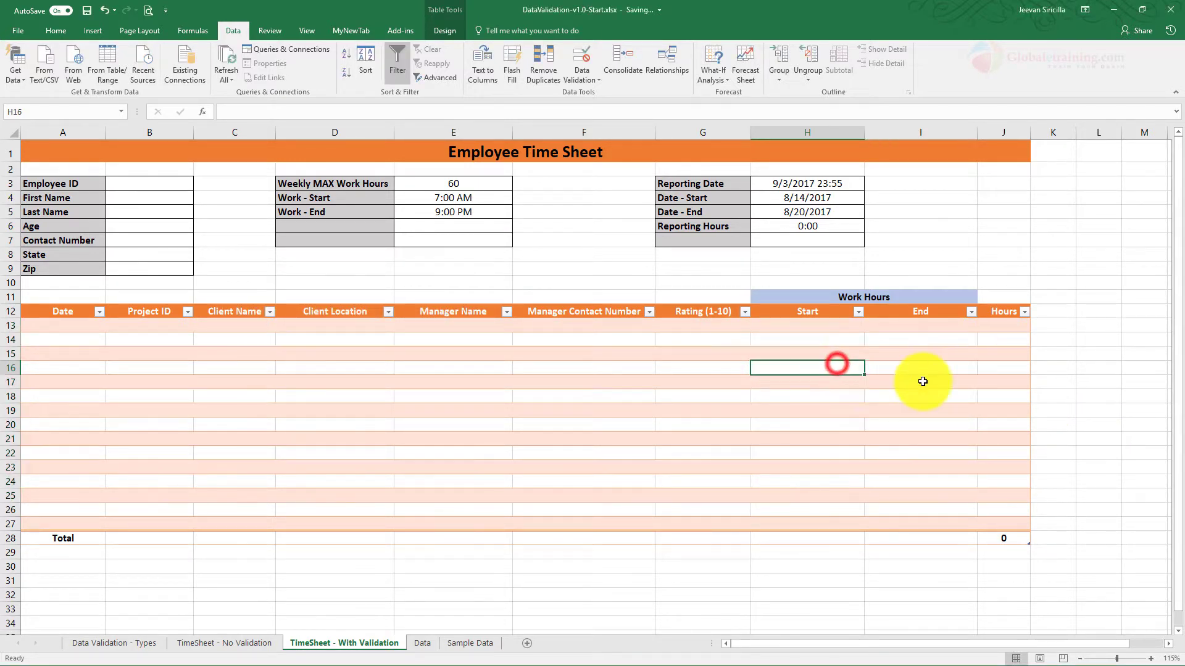
Step: Fill the Start cell H13's time validation down the column to H27
left_click(814, 327)
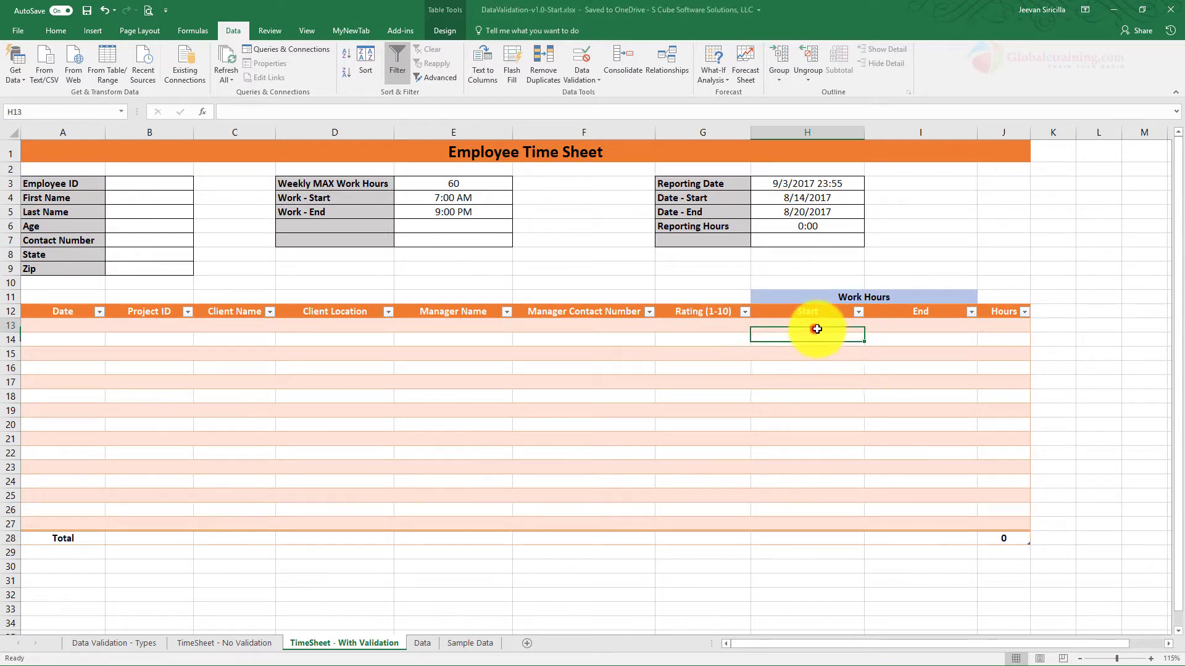
left_click(868, 333)
left_click(842, 322)
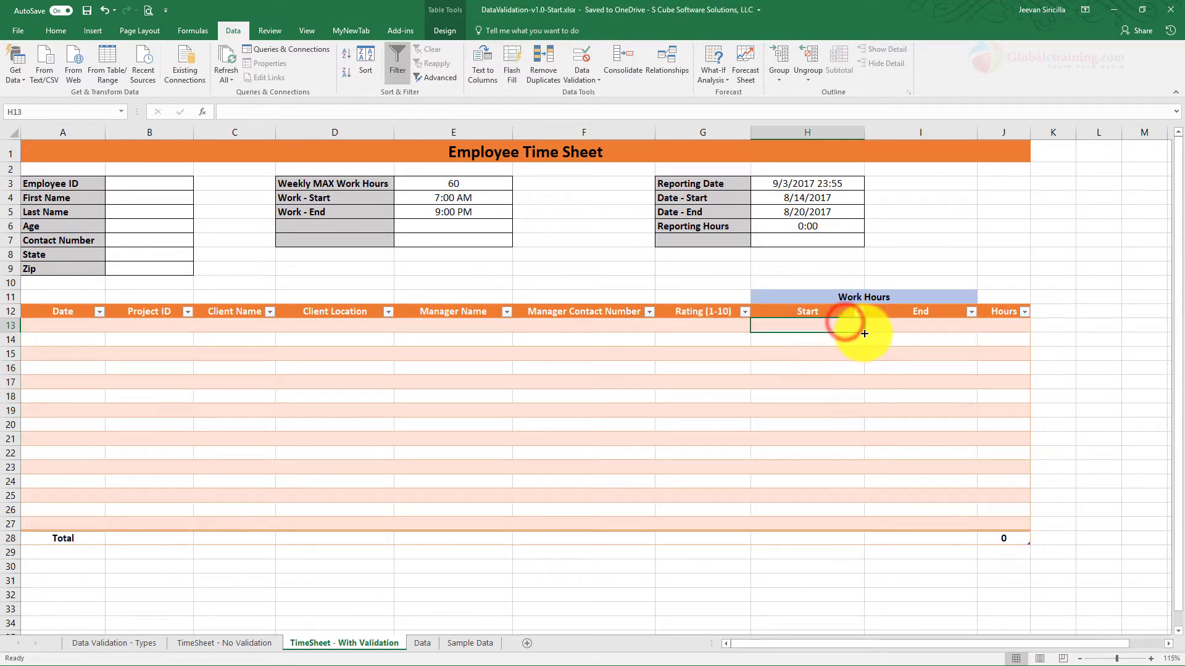
left_click_drag(865, 334, 846, 516)
Step: Confirm copied cell H19 still limits times between =StartTime and =EndTime, without changes
left_click(828, 411)
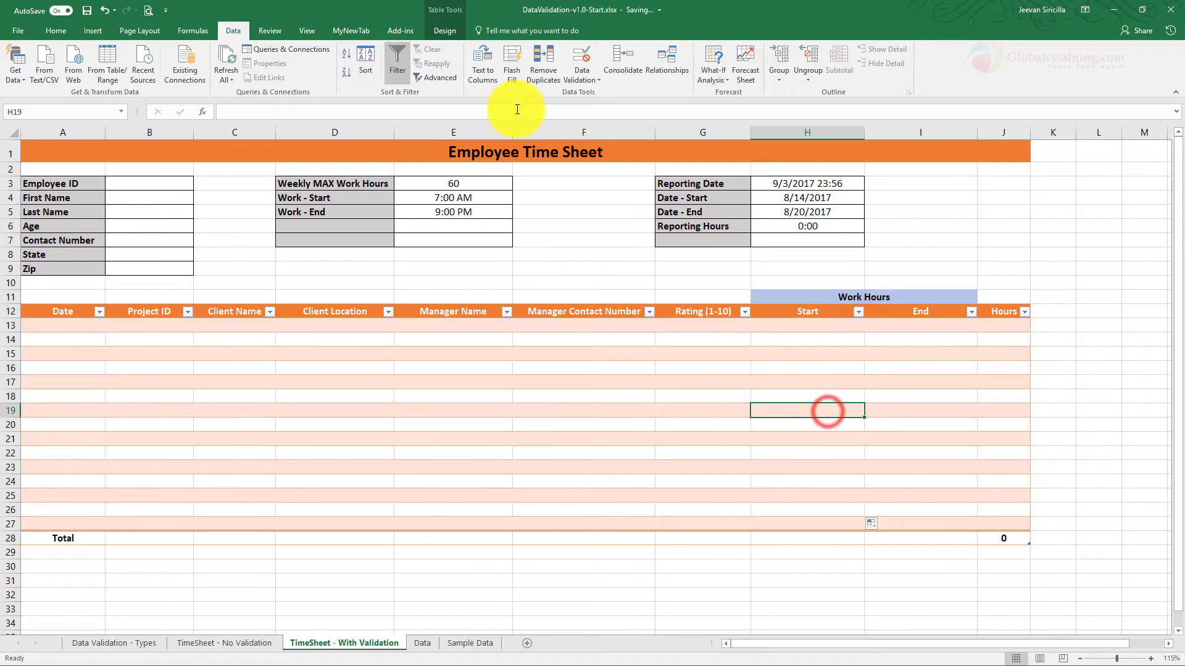
left_click(583, 81)
left_click(582, 111)
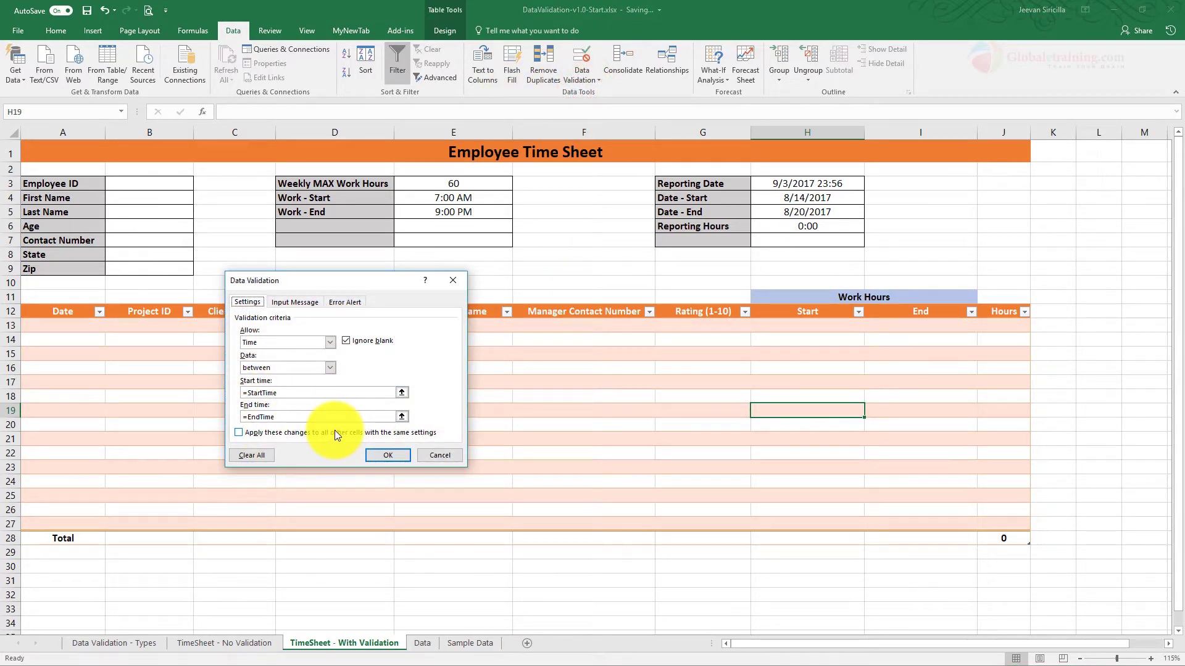
left_click(432, 456)
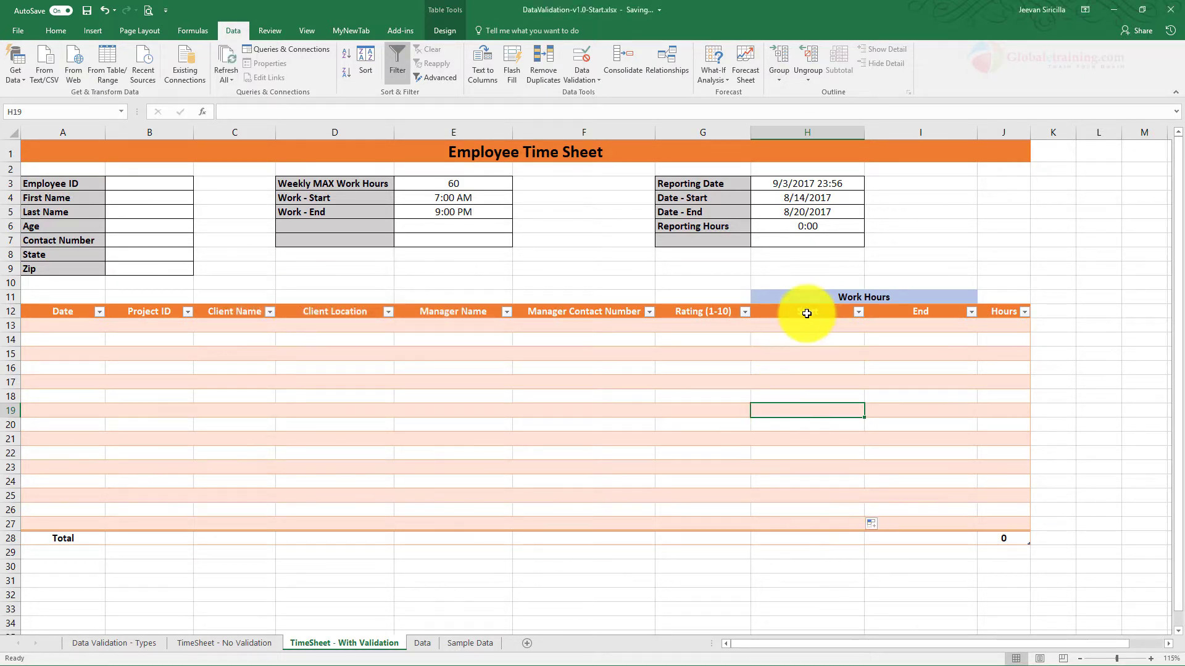
left_click(1004, 325)
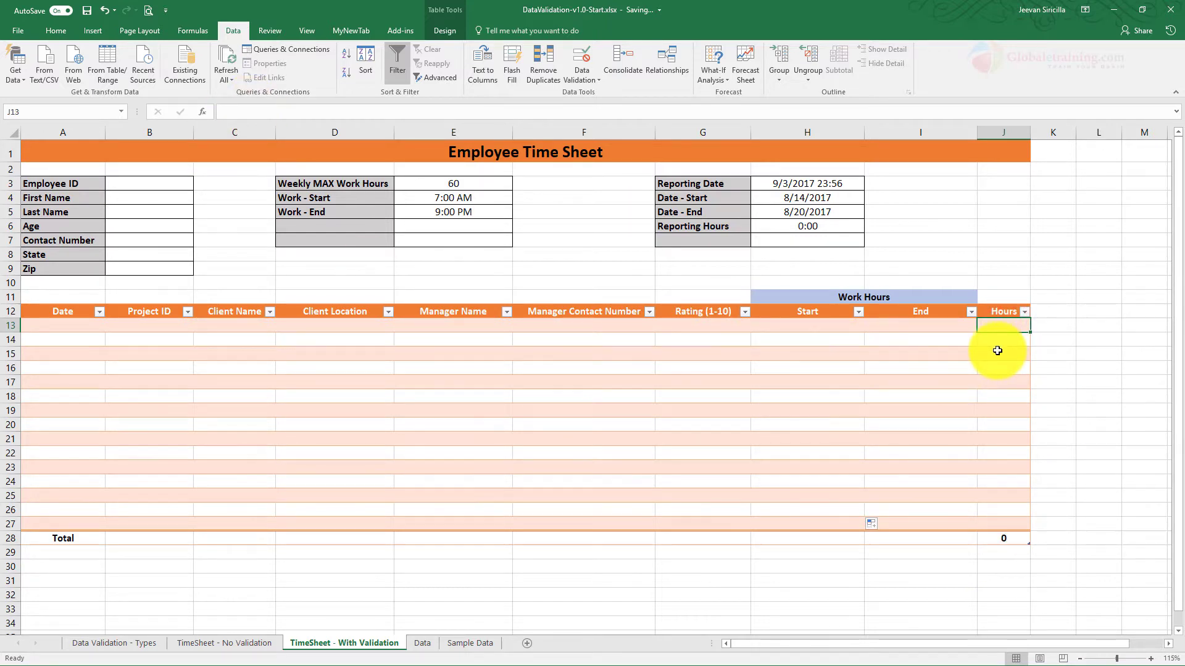
type("=")
left_click(907, 325)
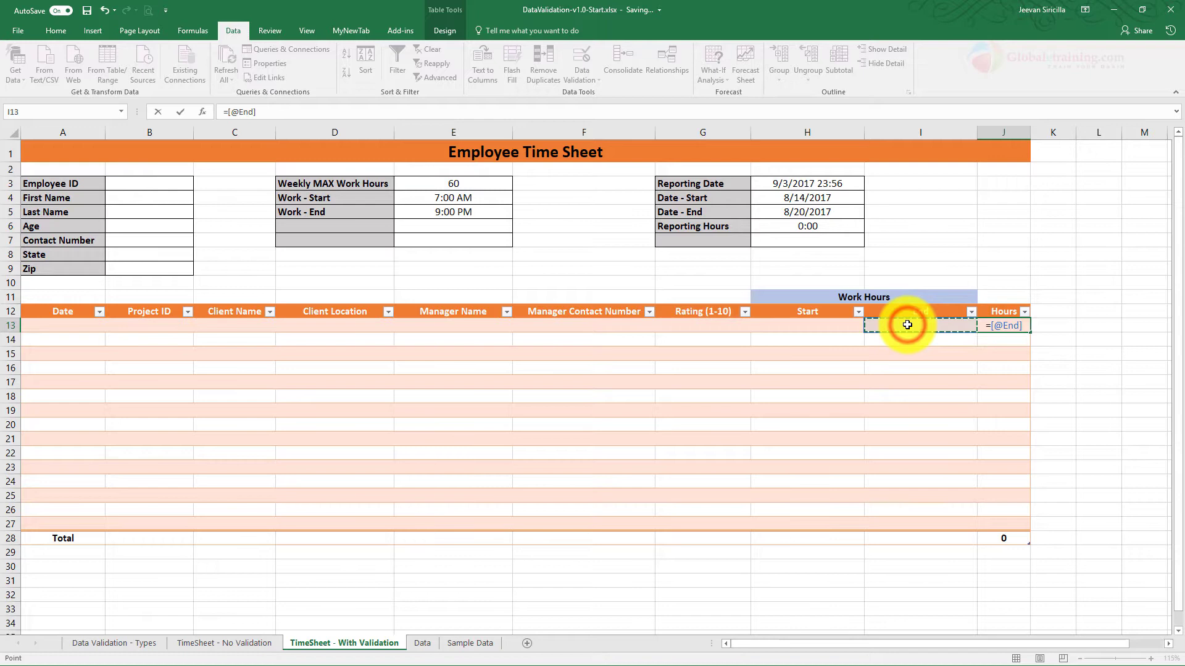
type("-")
left_click(812, 325)
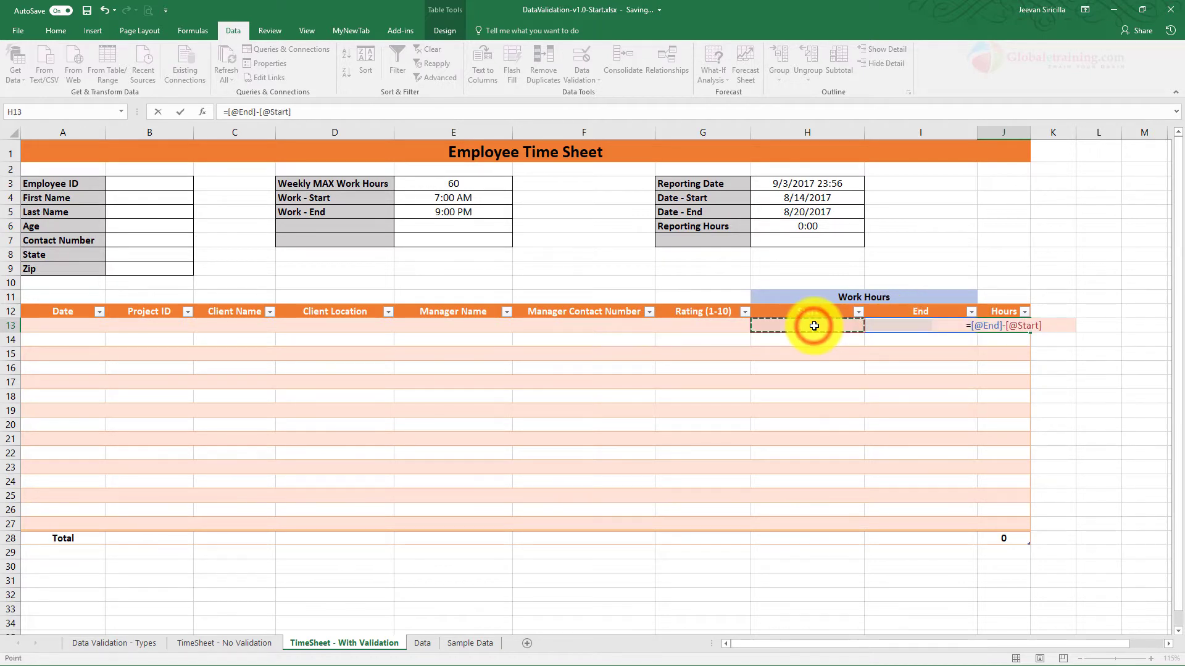
key("Return")
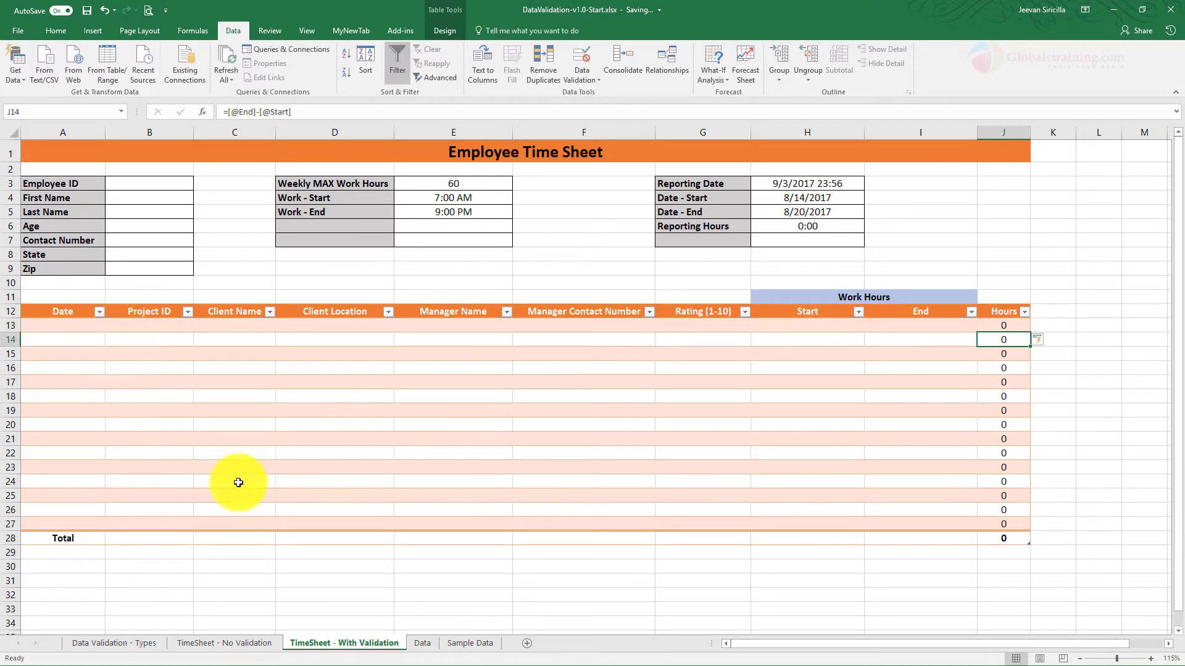
left_click(87, 11)
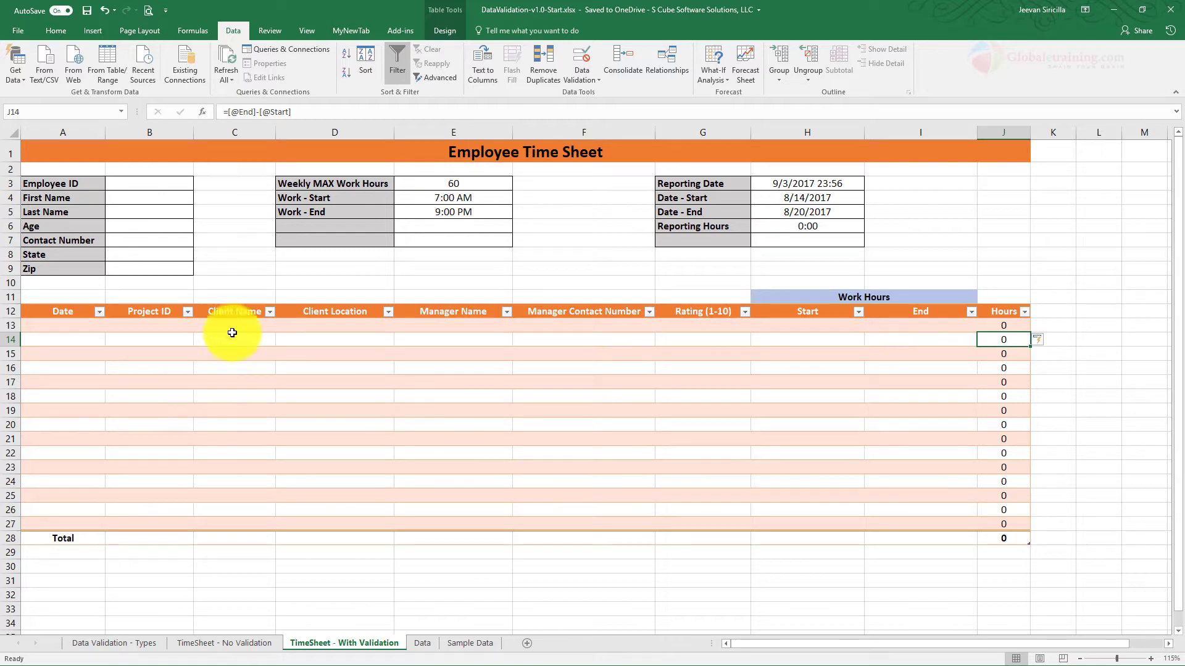
Step: Enter the date 8/14/2017 in A13, correcting the rejected first entry
left_click(69, 327)
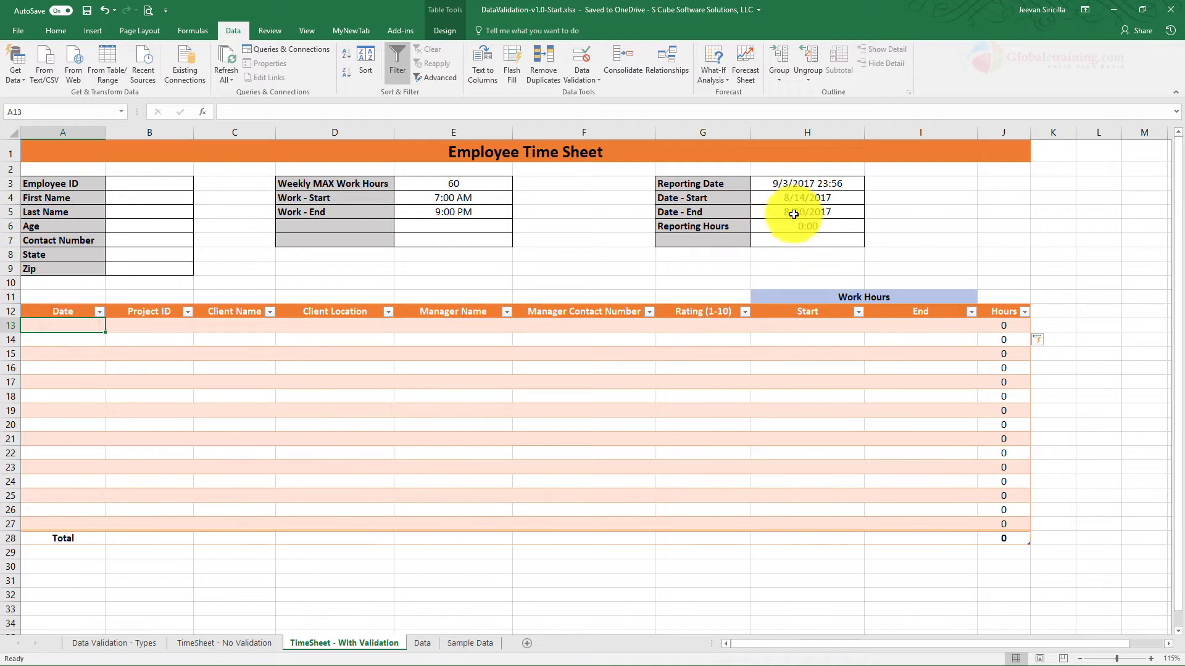
type("8/1/201")
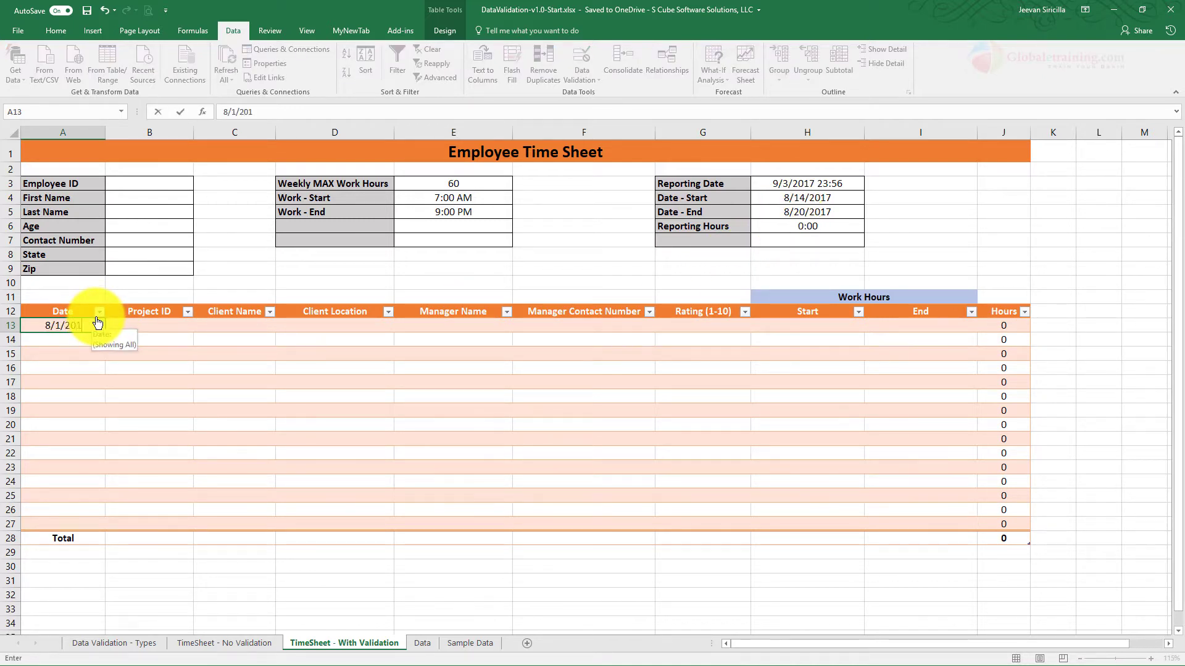
type("7")
key("Return")
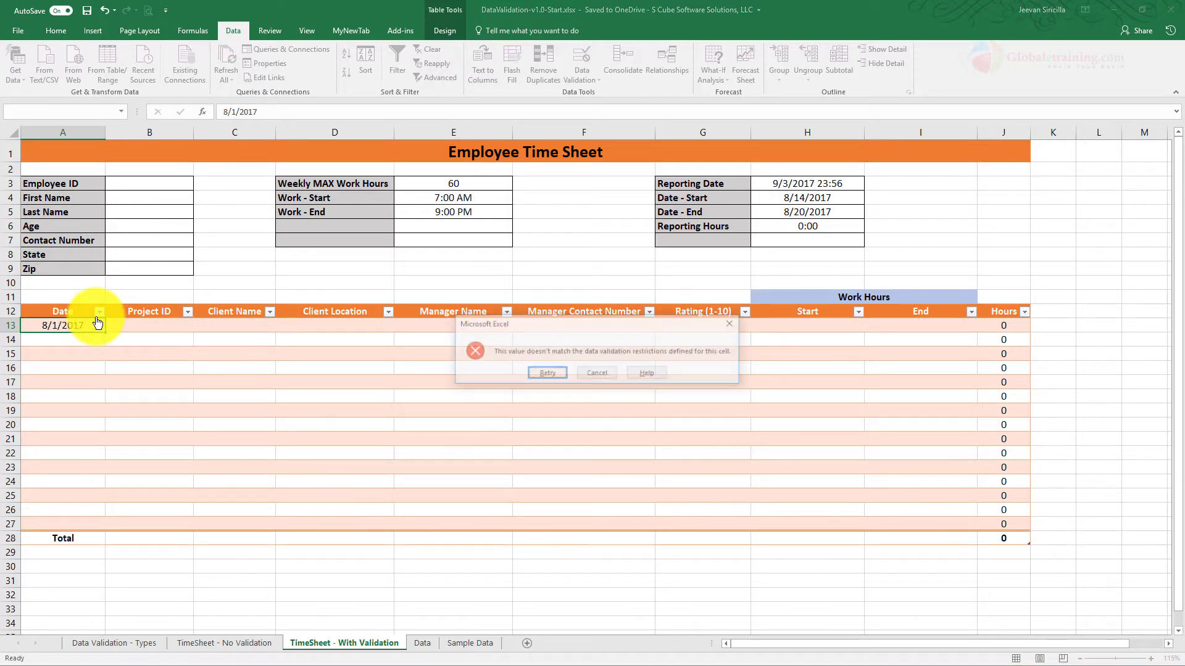
key("Return")
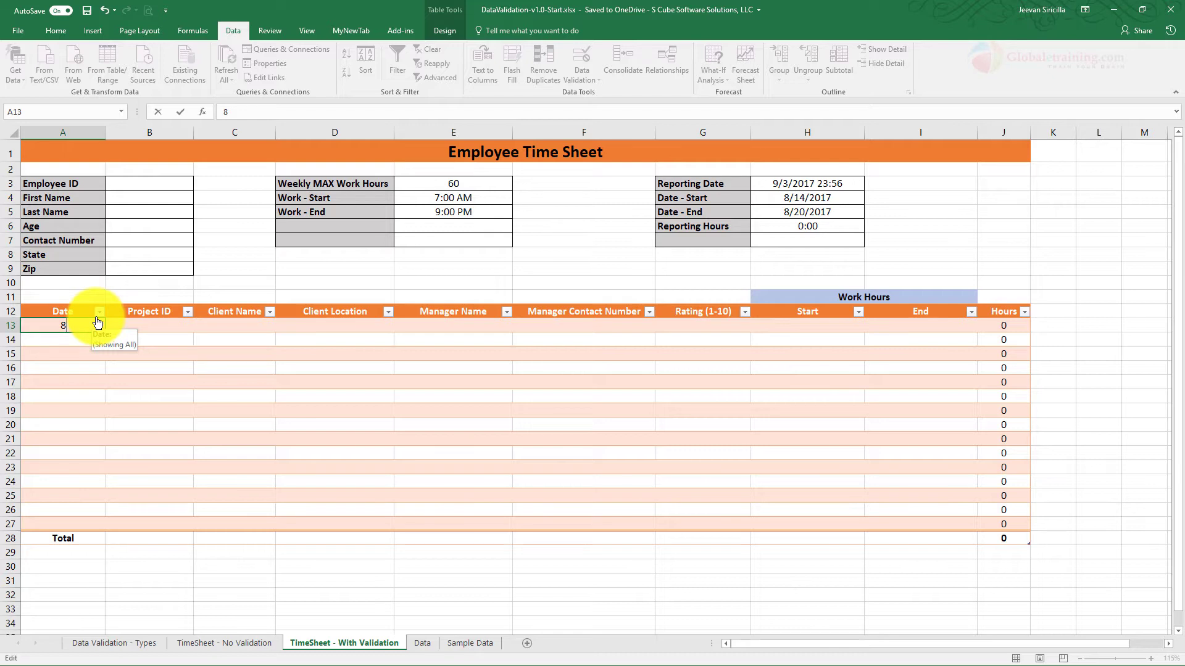
type("4/2017")
key("Return")
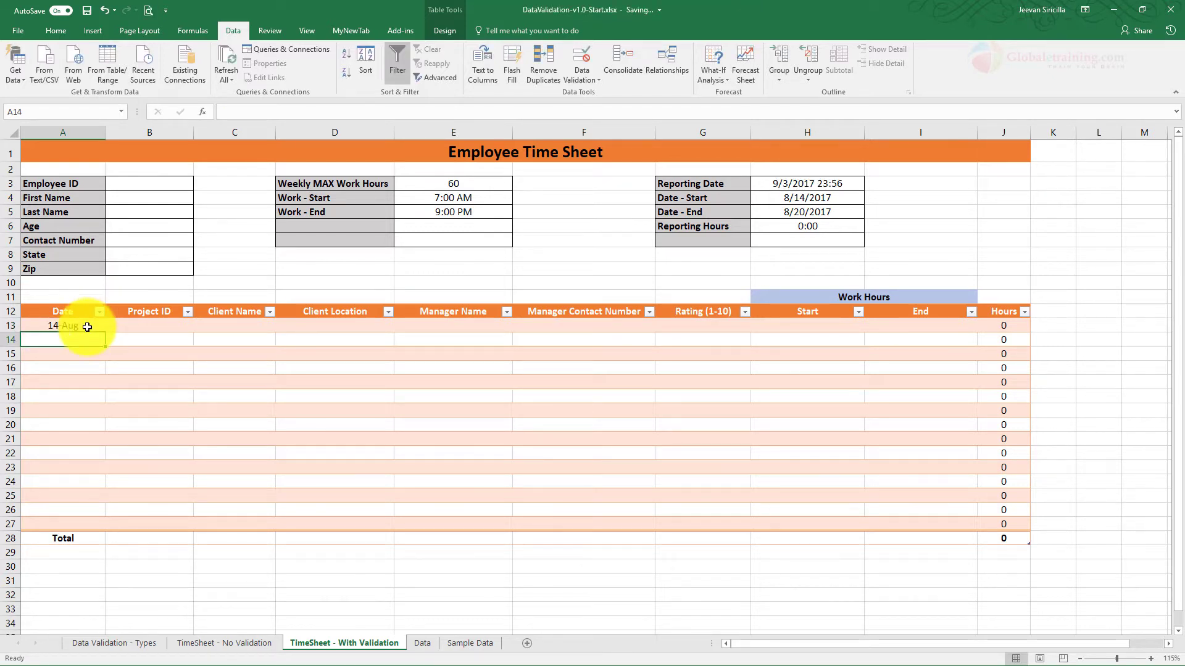
left_click(87, 327)
Step: Set project ID P5002 from the list and client name ABC in row 13
left_click(165, 329)
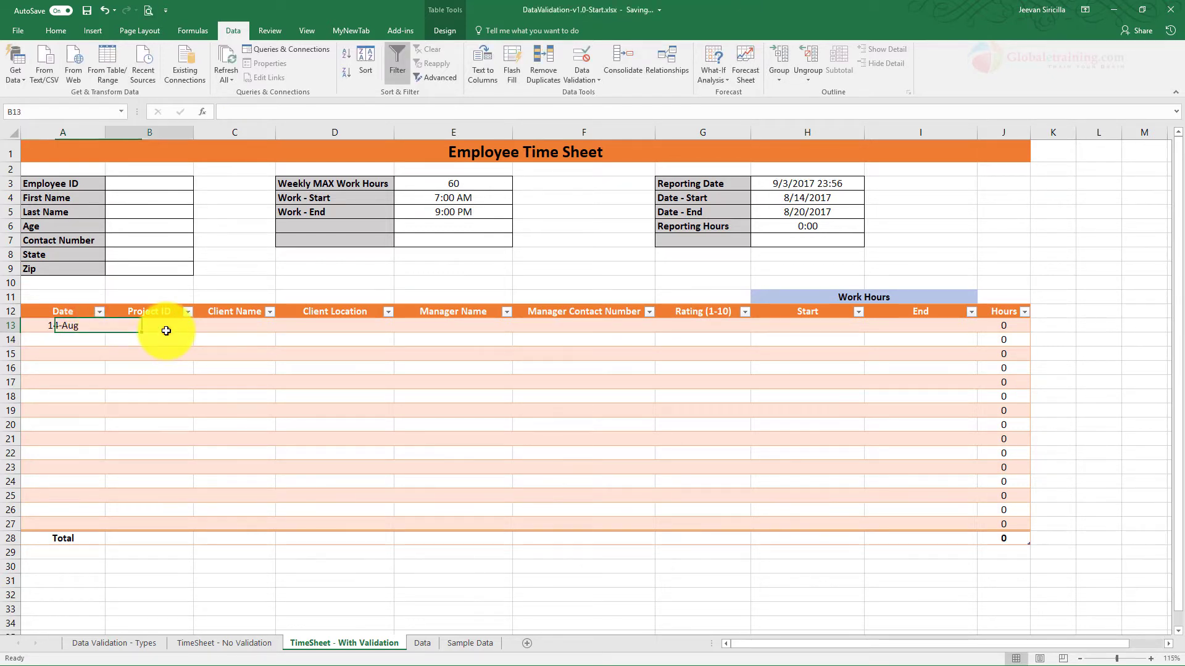
left_click(199, 330)
left_click(165, 352)
left_click(223, 323)
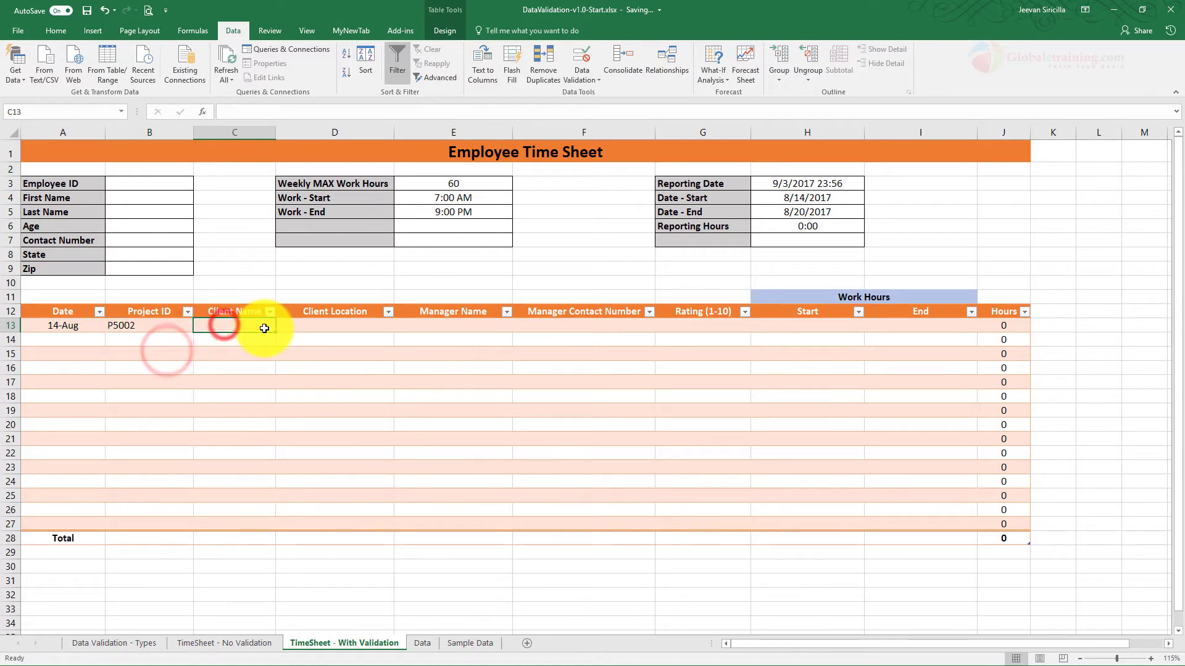
type("ABC")
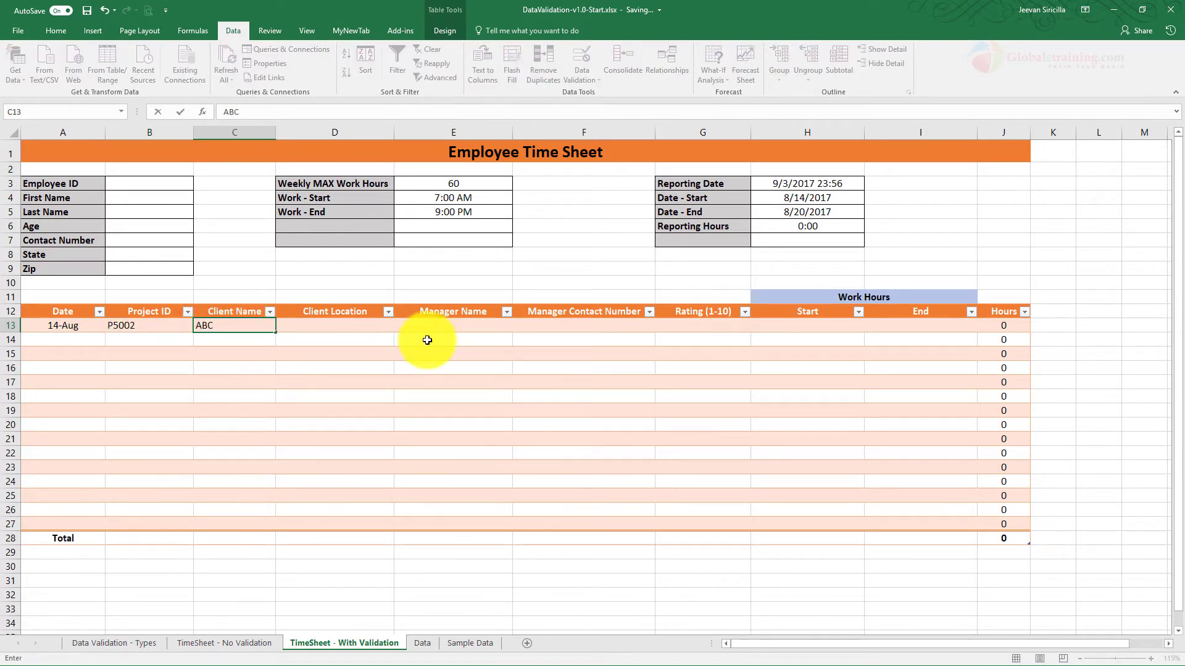
left_click(353, 327)
Step: Choose Milpitas, CA as client location and pick the manager's name from the list
left_click(399, 326)
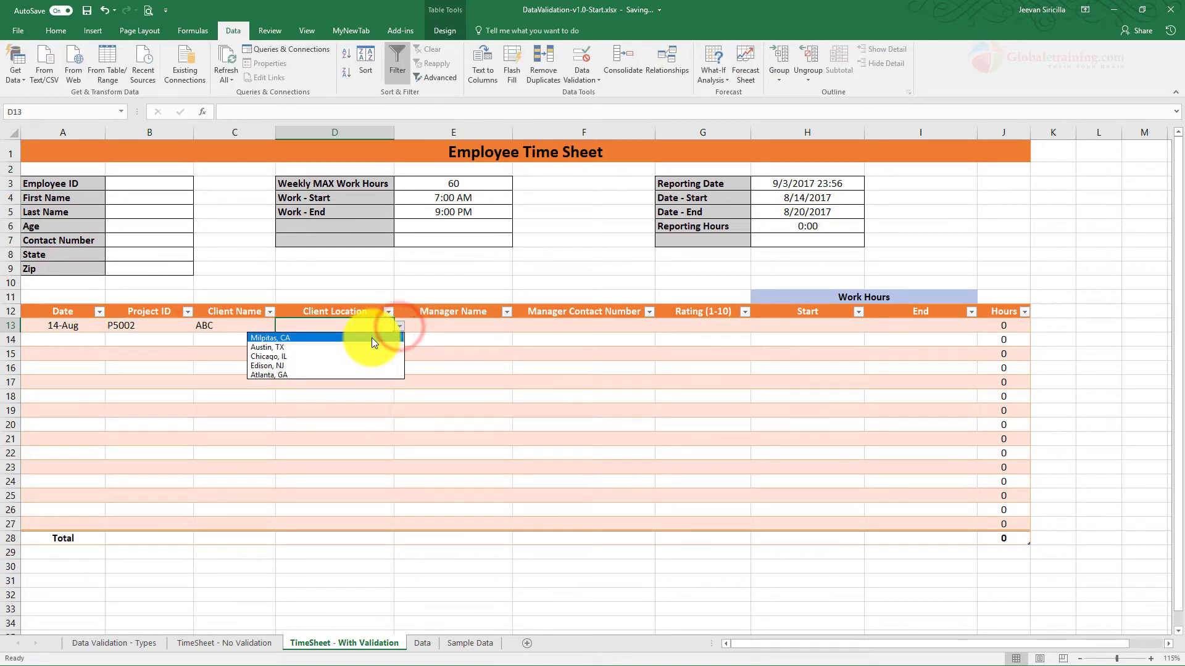
left_click(371, 338)
left_click(466, 324)
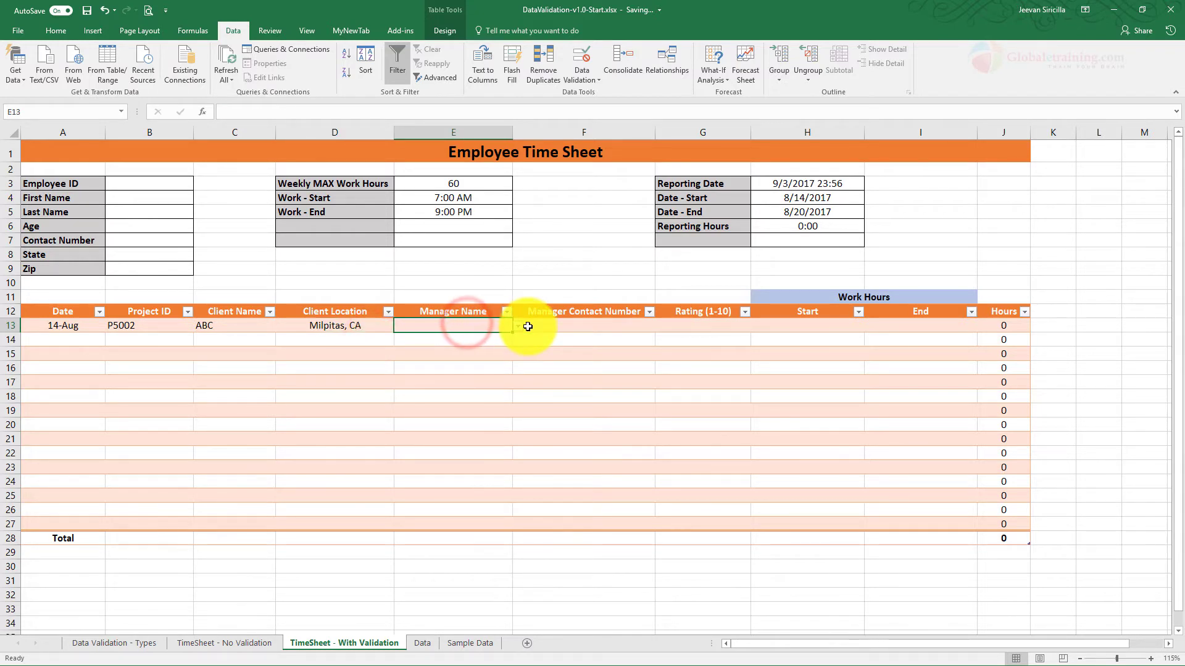
left_click(518, 326)
left_click(459, 348)
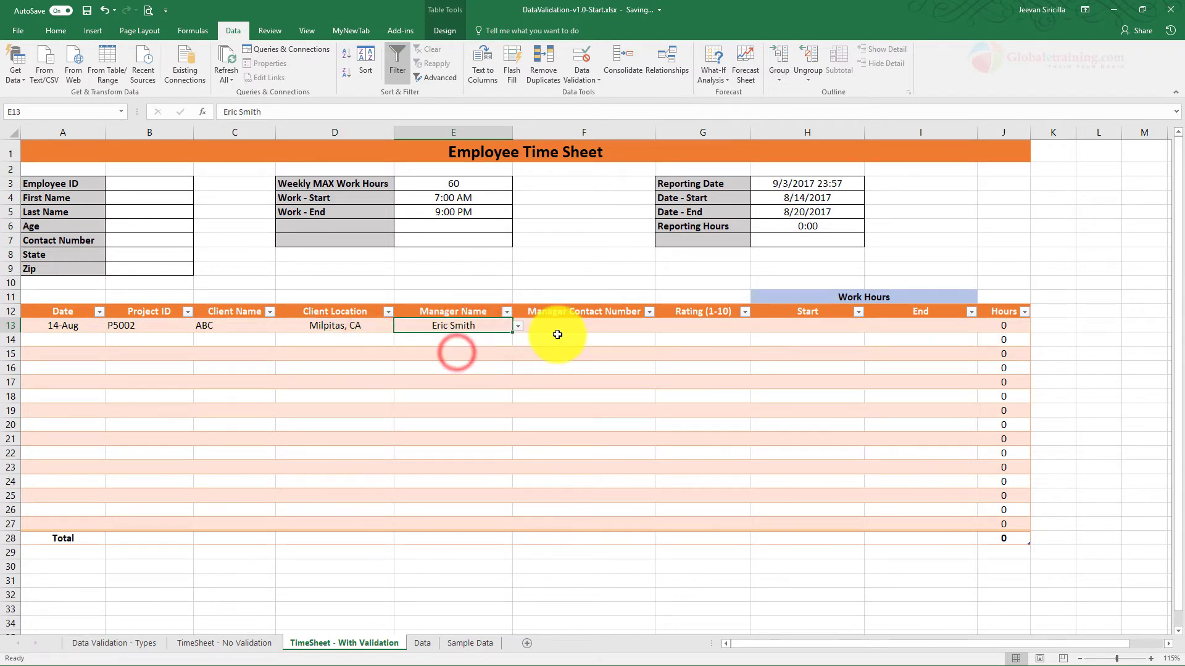
Step: Enter the manager's contact number and a rating of 5
left_click(559, 330)
type("123-123-1234")
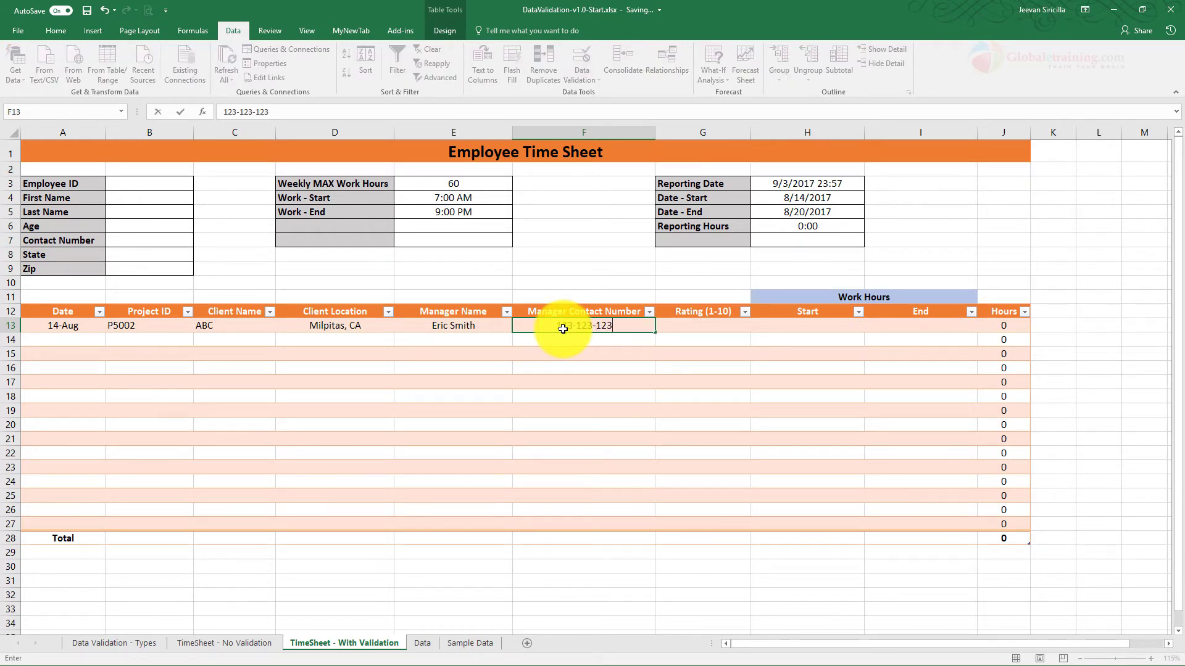
left_click(704, 324)
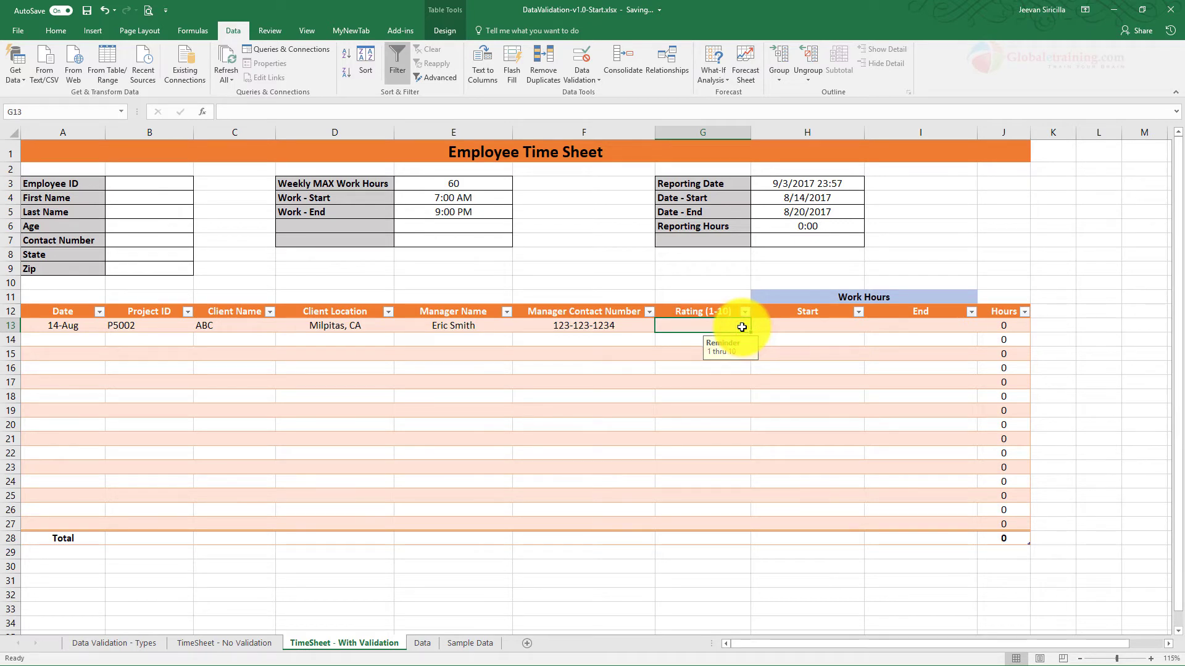
type("5")
key("Return")
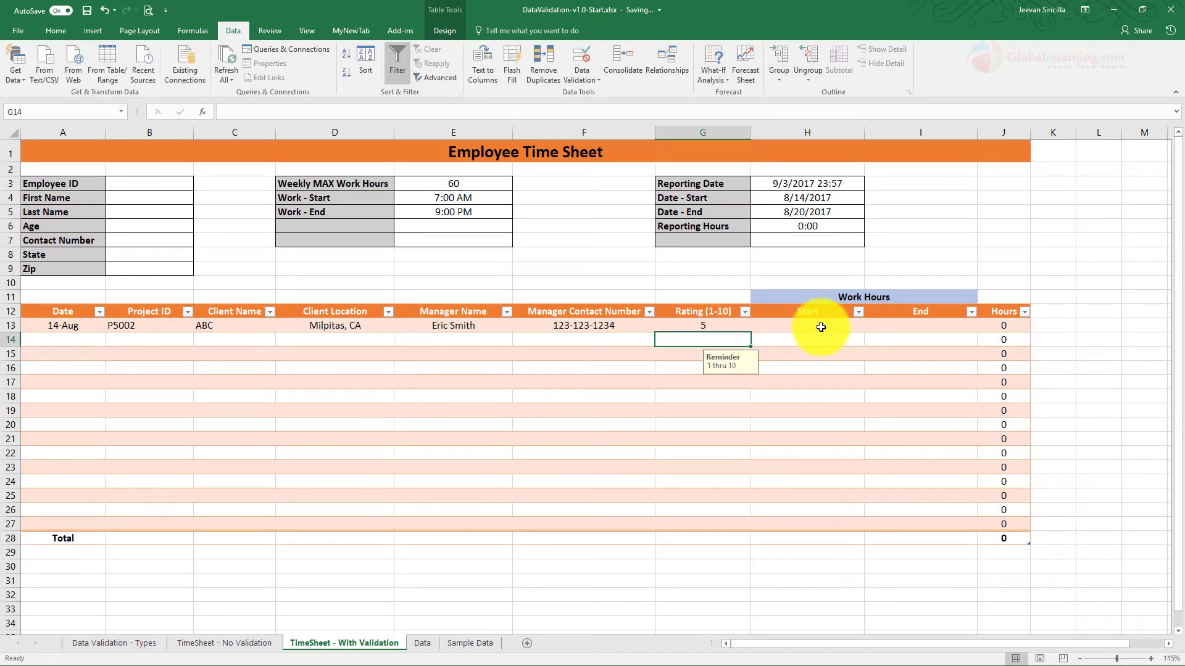
Step: Set the start time in H13 to 7:30 AM after 4 AM is rejected, auto-fitting column H
left_click(820, 327)
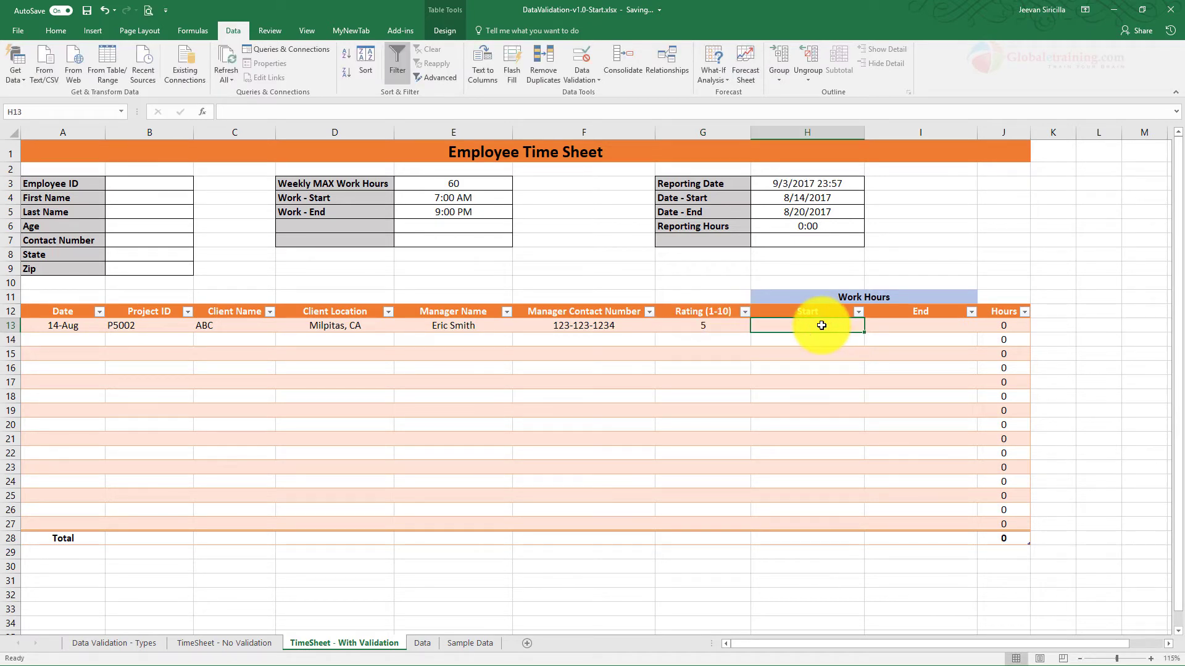
type("4")
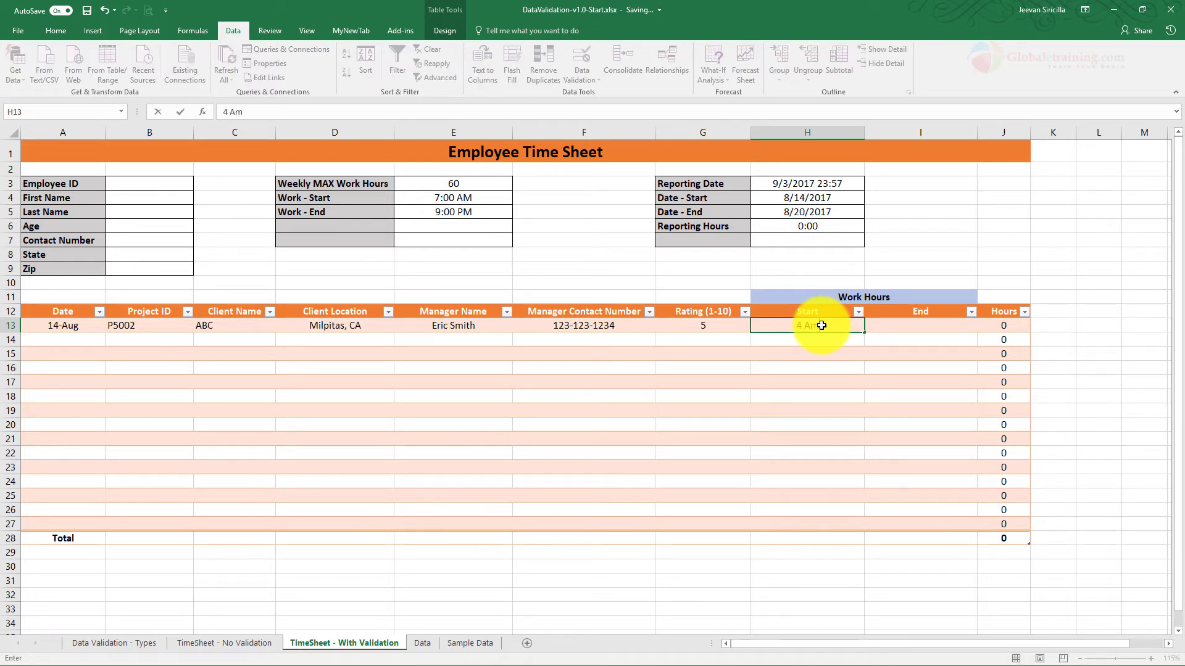
type(" Am")
key("Return")
key("Return")
key("Return")
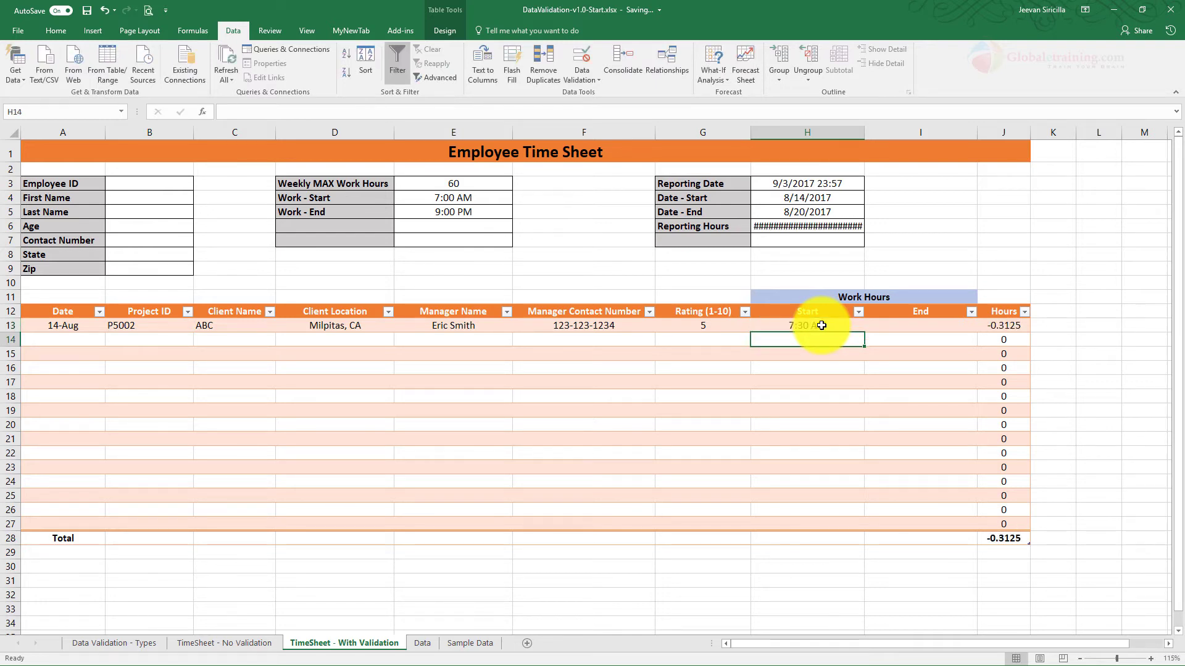
key("Up")
key("Right")
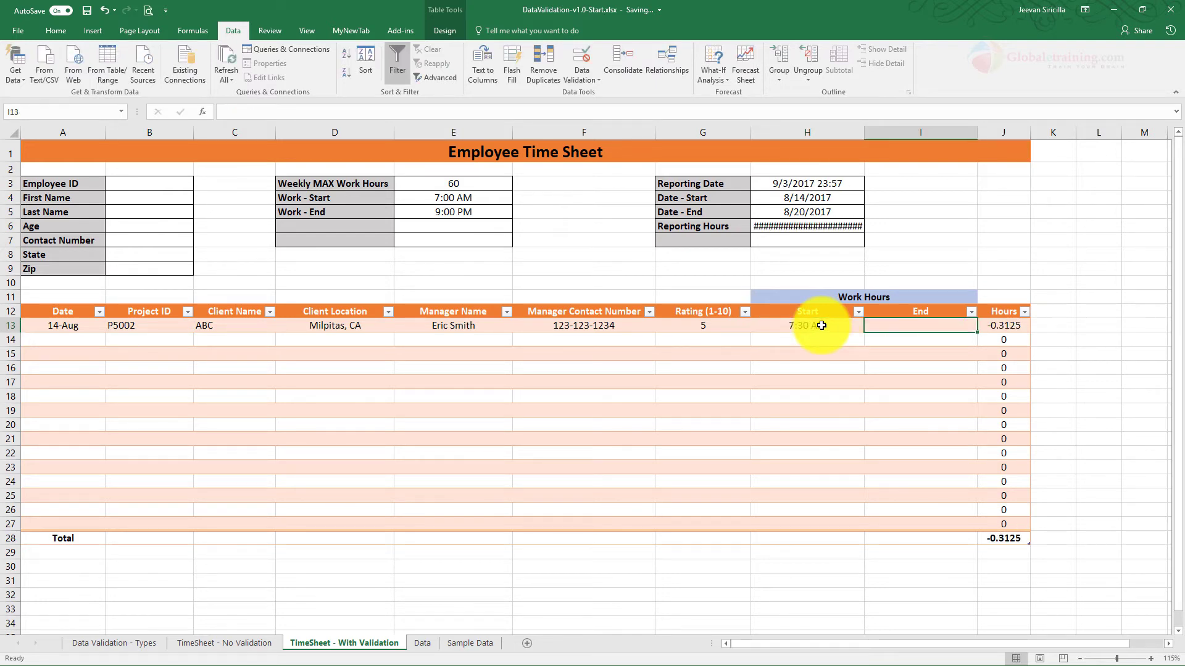
double_click(864, 132)
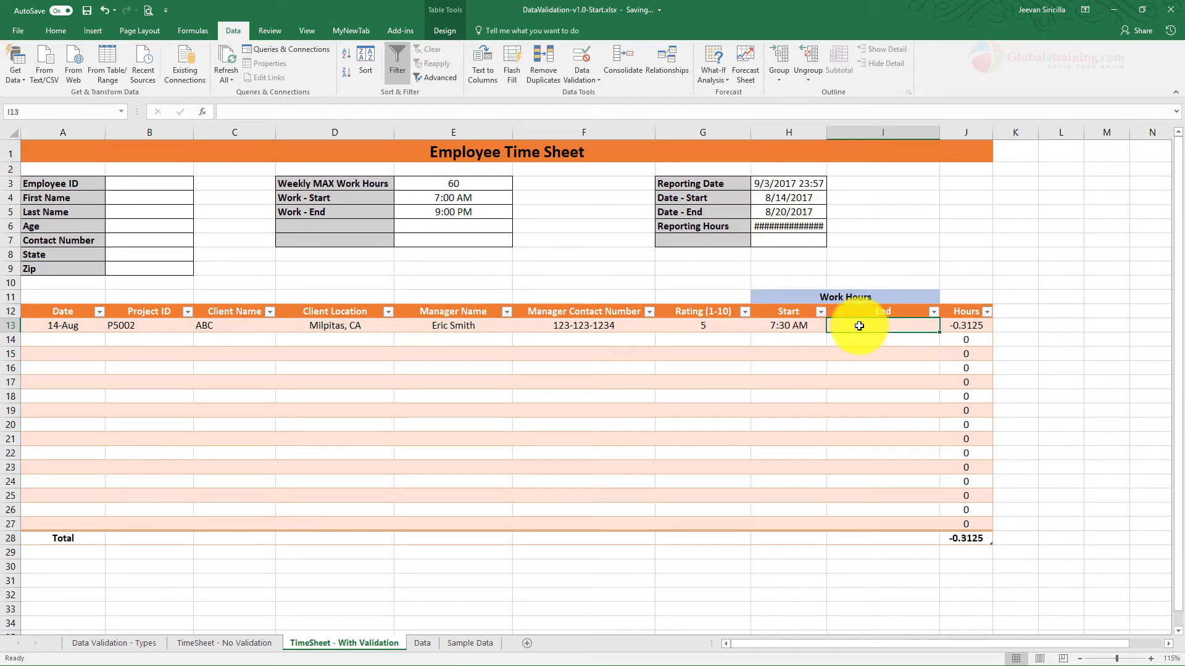
Step: Enter 8 PM as the end time in I13, giving Hours 0.520833 in J13
type("8 pm")
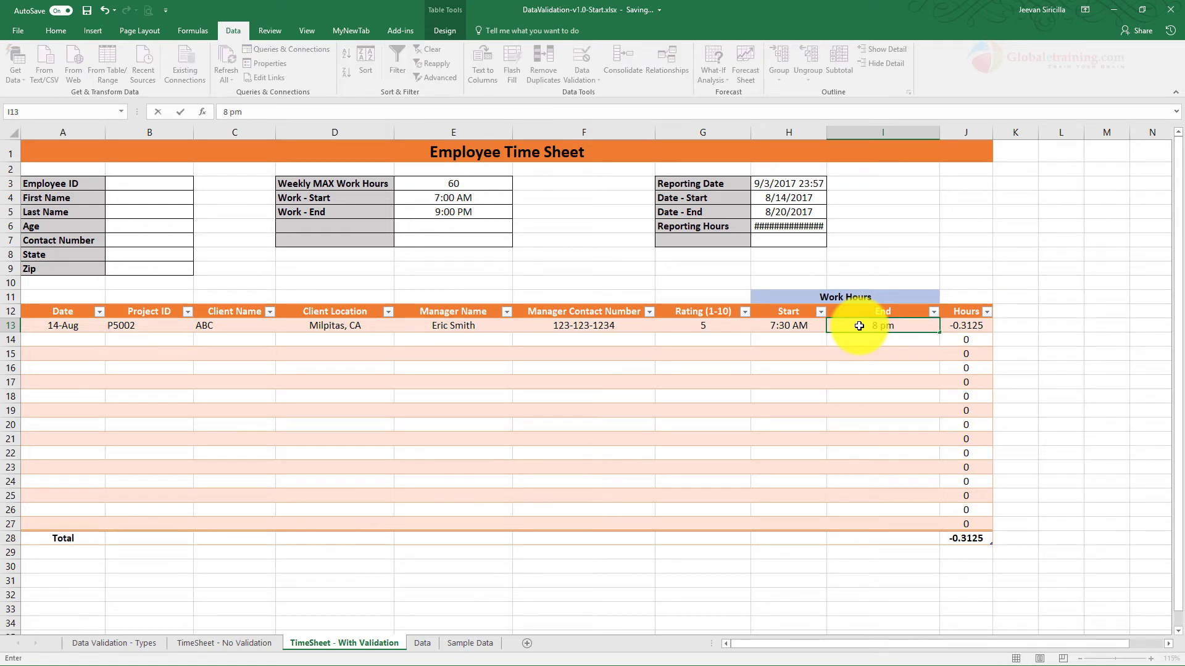
key("Return")
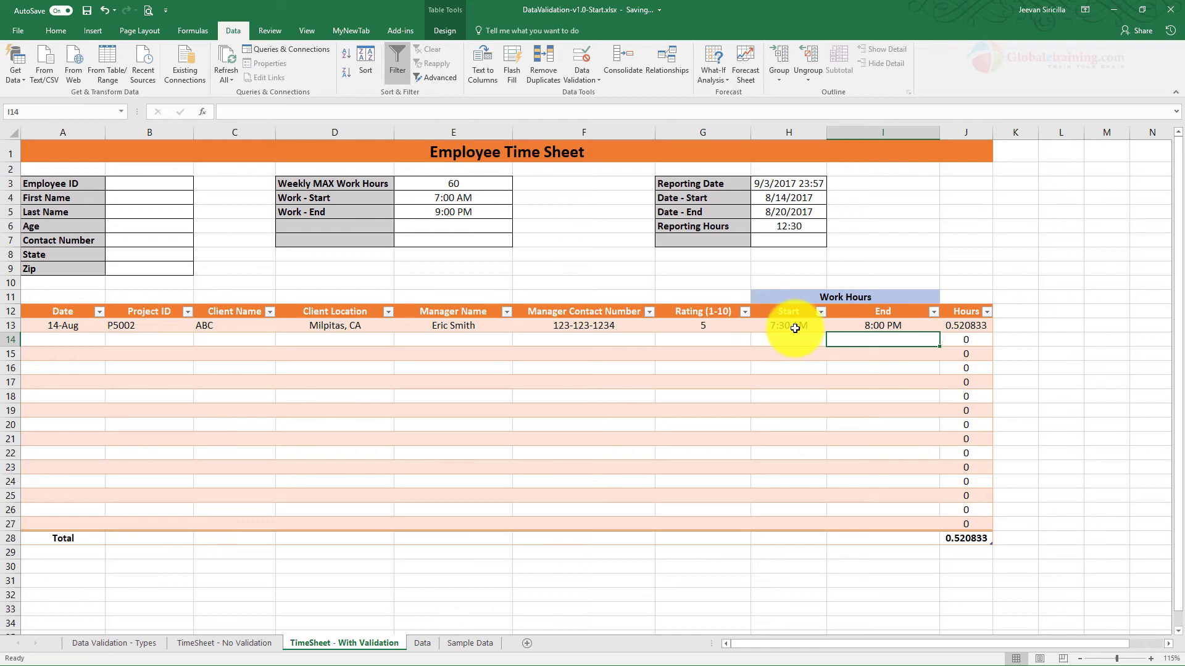
left_click(968, 327)
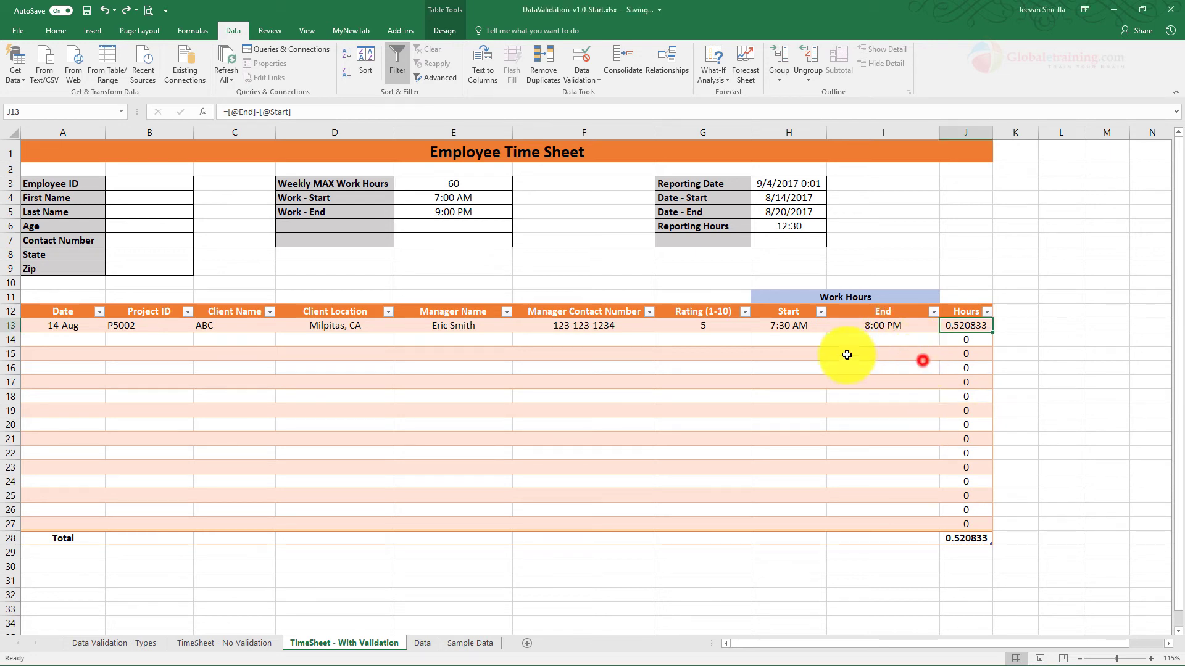
Step: Format Hours cell J13 with the 13:30 time format so it shows 12:30
left_click(953, 325)
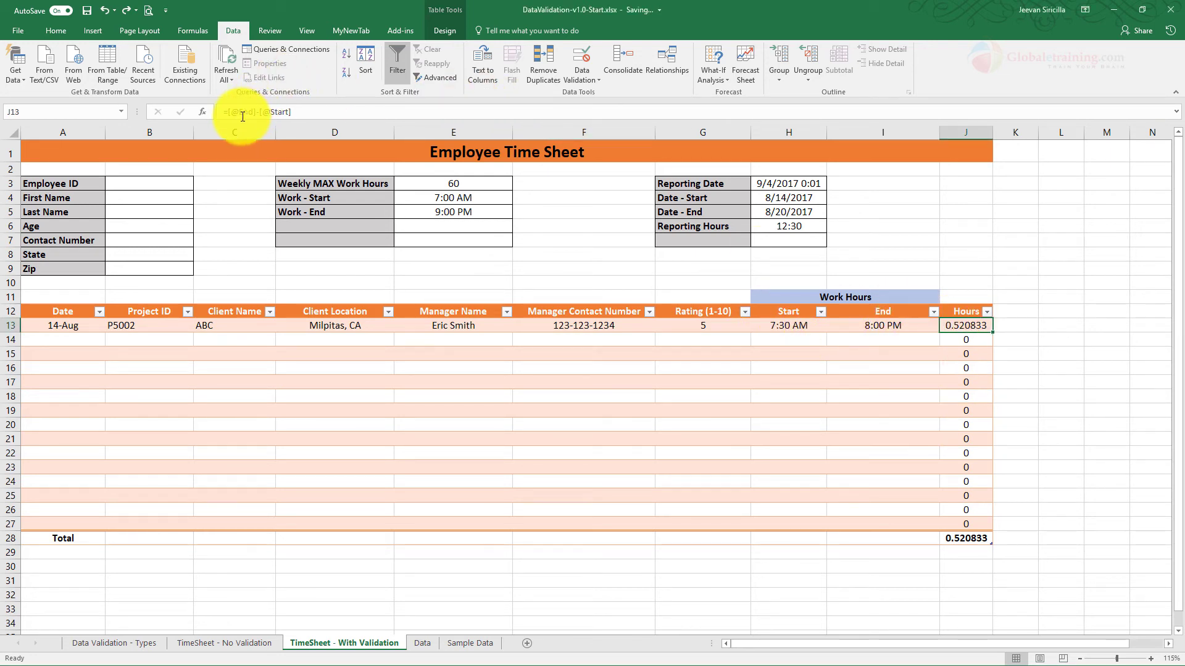
right_click(976, 327)
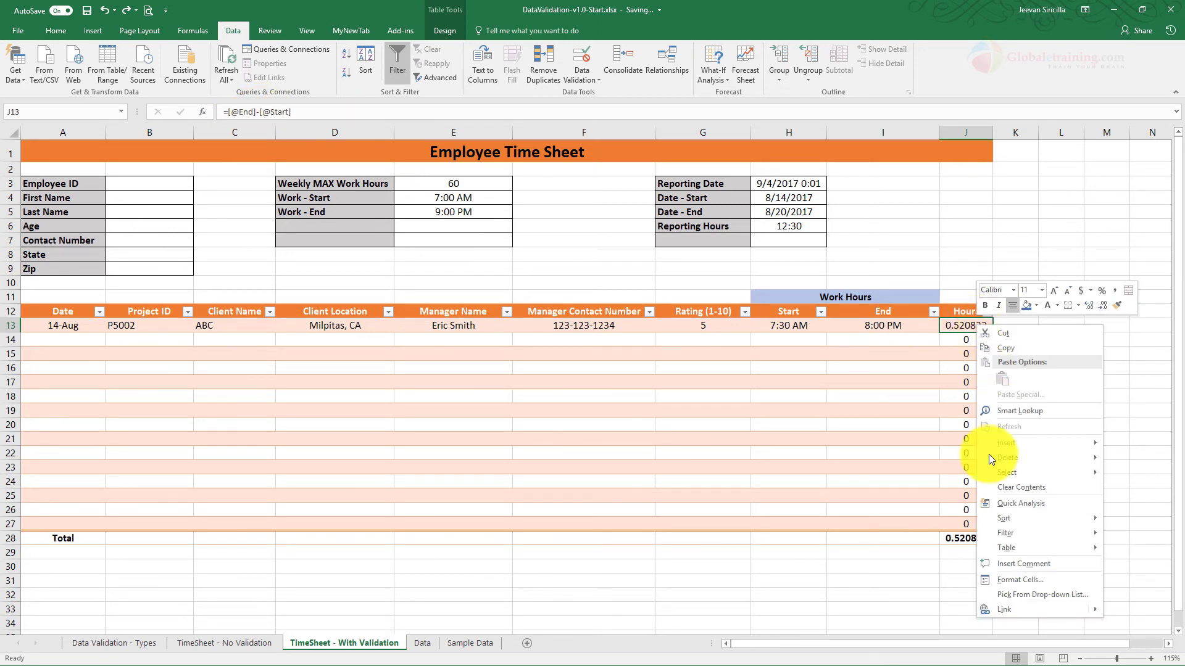
left_click(987, 573)
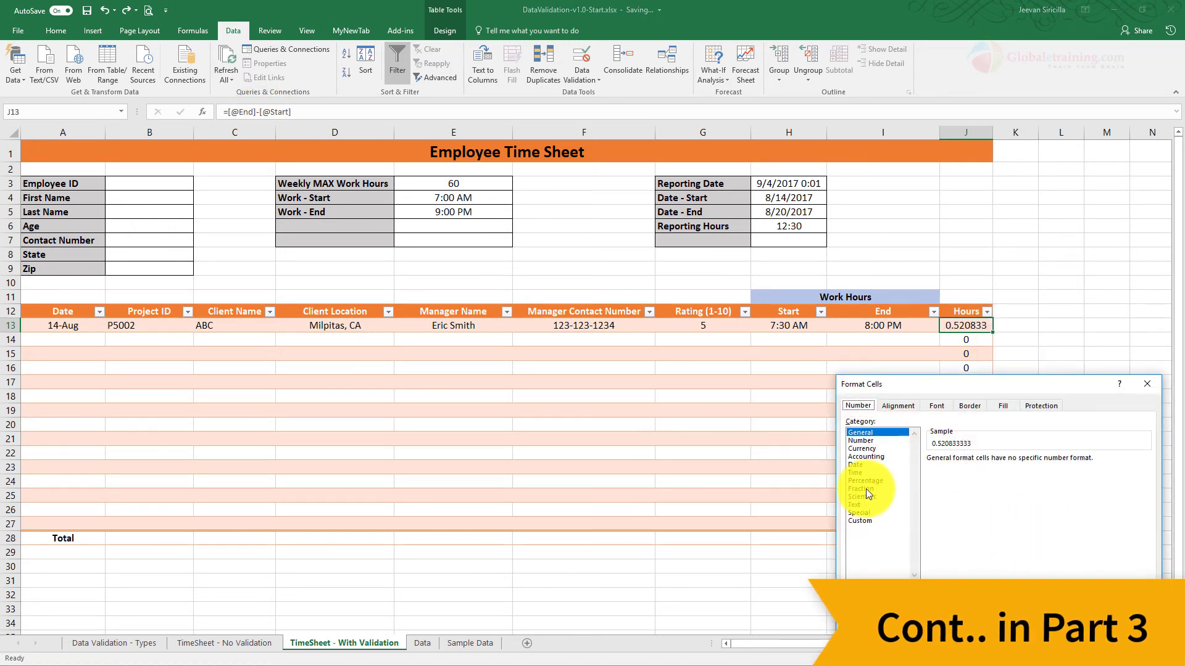
left_click(862, 473)
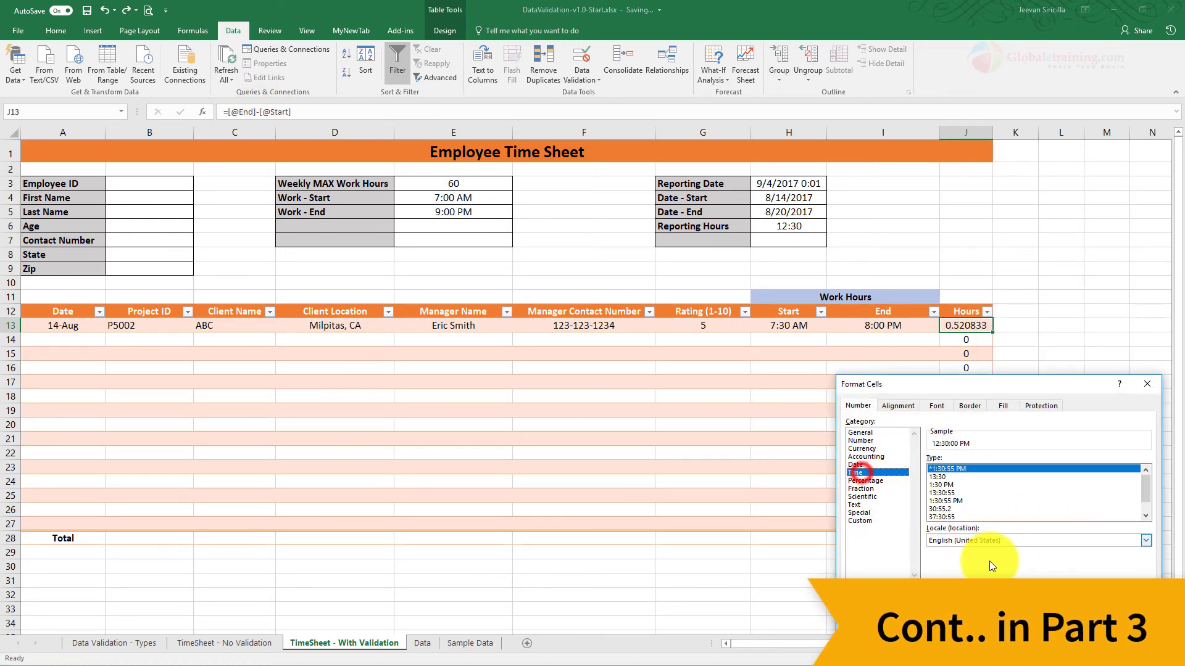
left_click(944, 476)
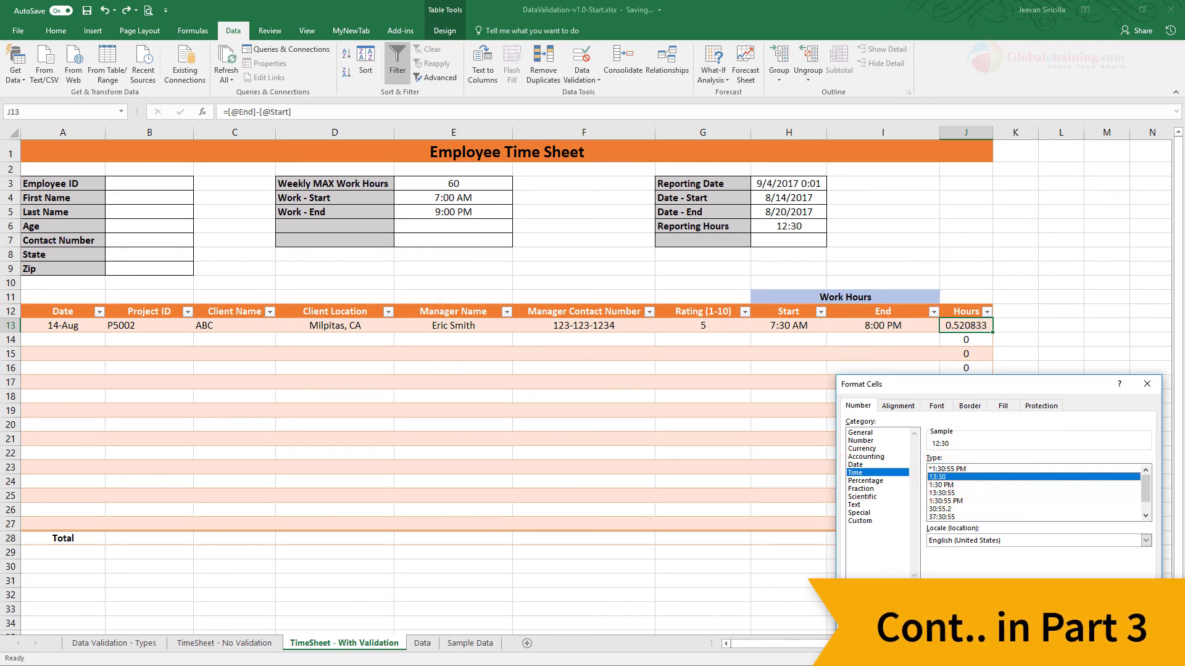
key("Return")
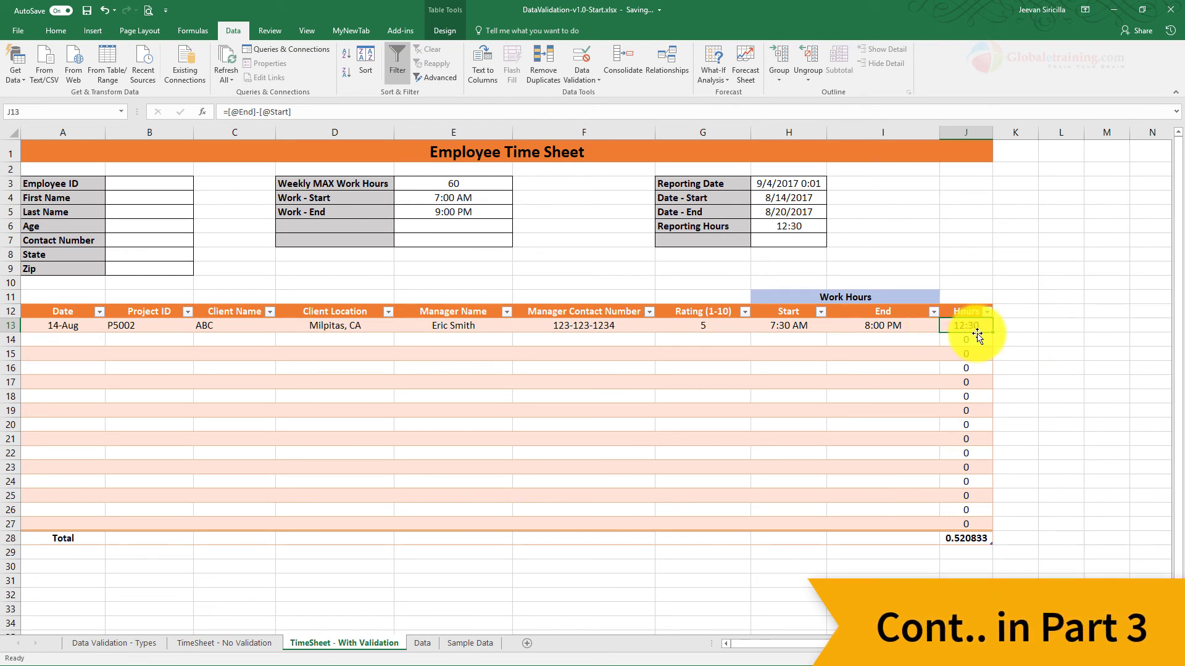
Step: Select the 13:30 time format for the Total cell J28 in Format Cells
right_click(972, 535)
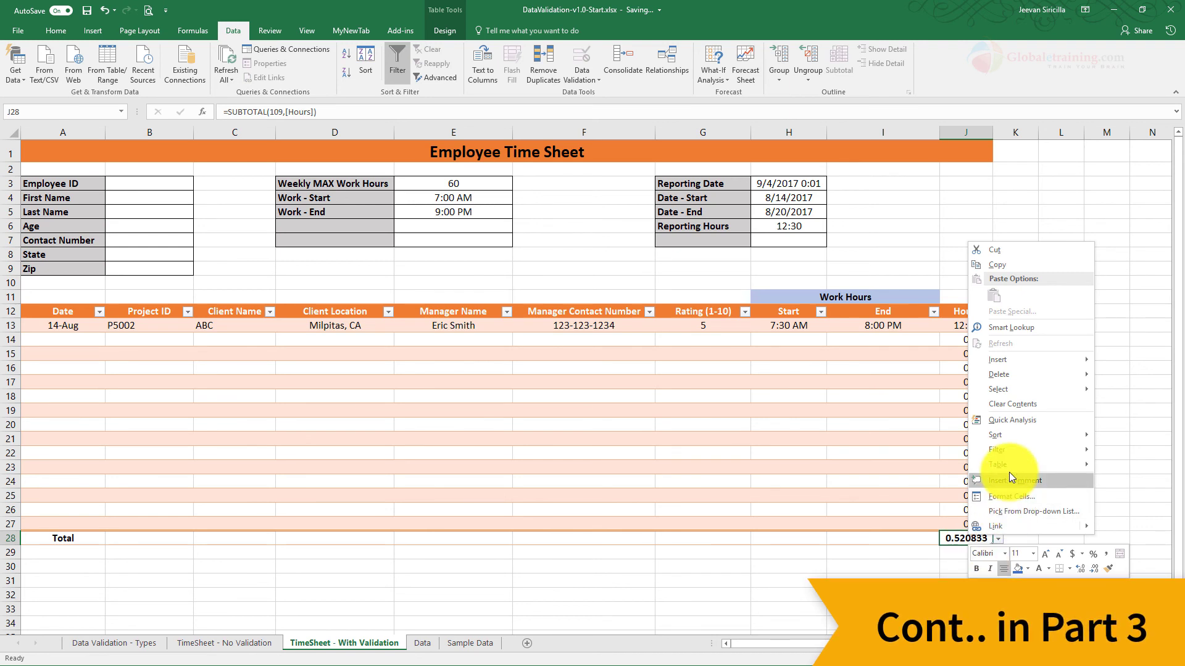
key("Escape")
key("ctrl+1")
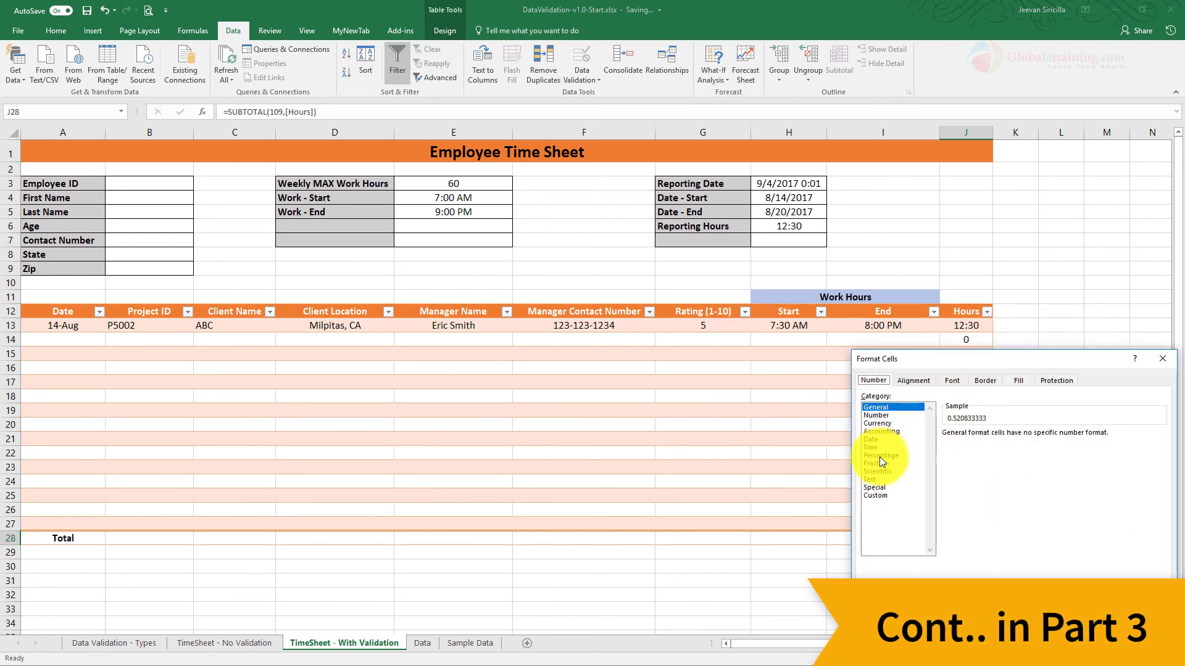
left_click(875, 447)
left_click(954, 451)
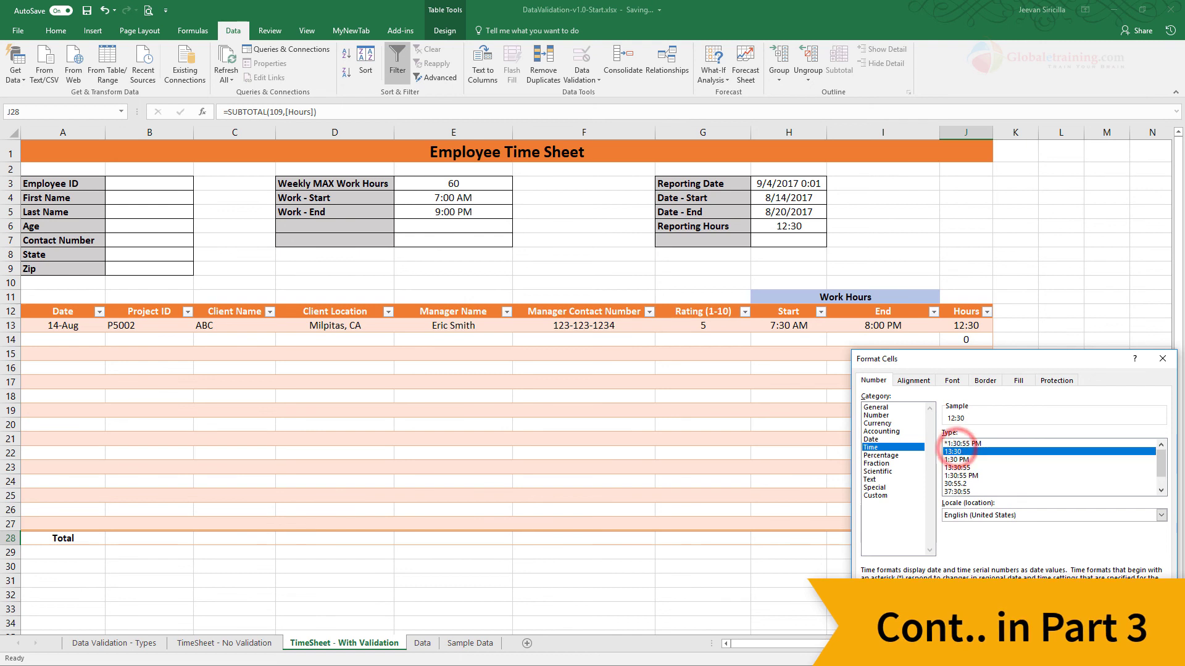